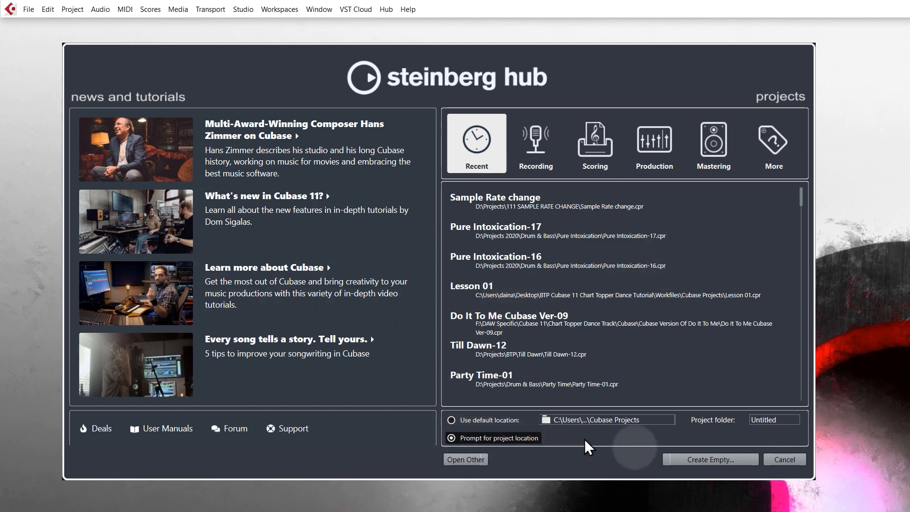
Create an empty project stored in a new Desktop folder named Do It To Me.
click(716, 460)
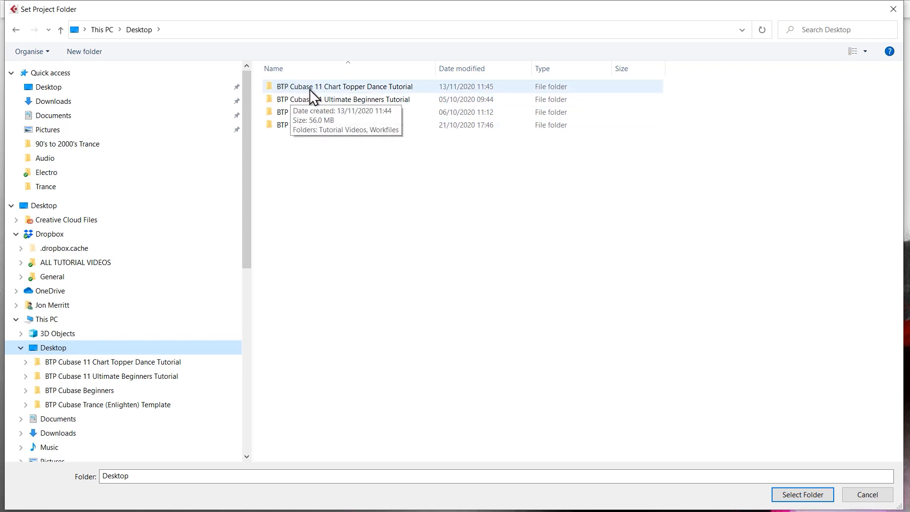
double_click(370, 87)
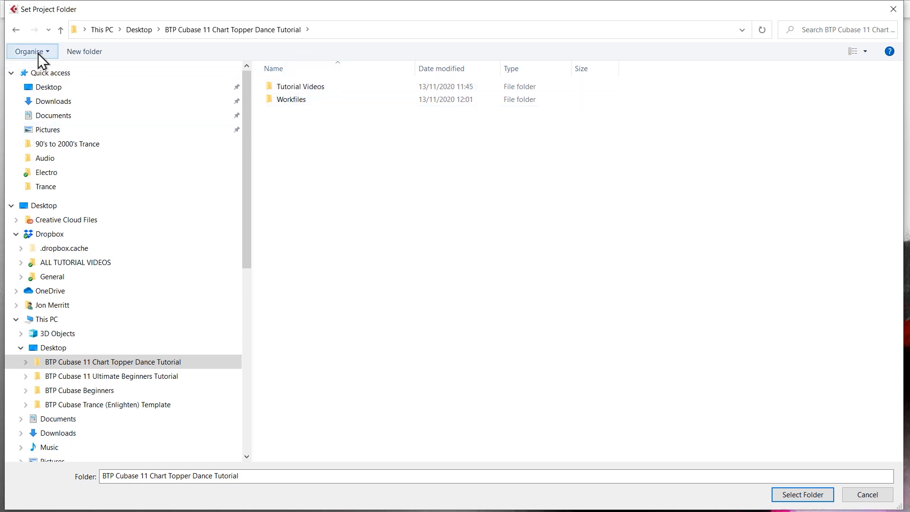
click(16, 31)
right_click(297, 218)
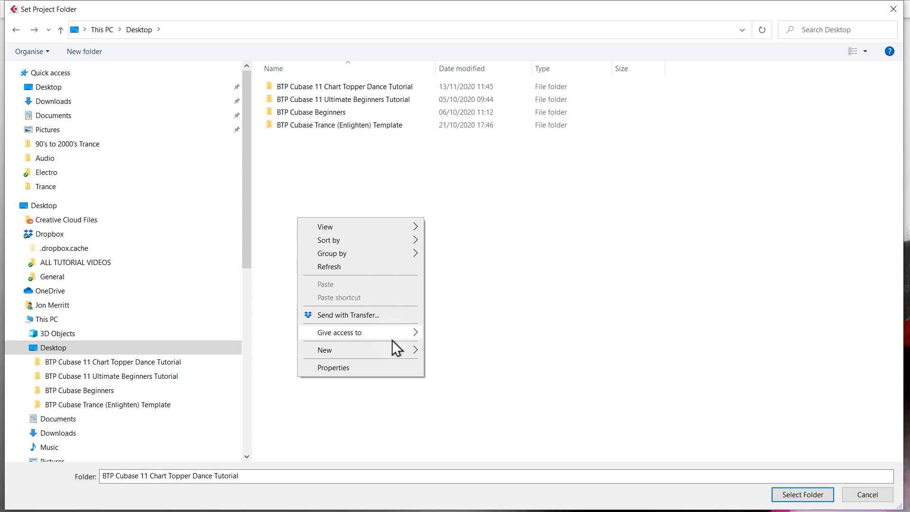
mouse_move(393, 347)
click(453, 351)
text(Do It To Me)
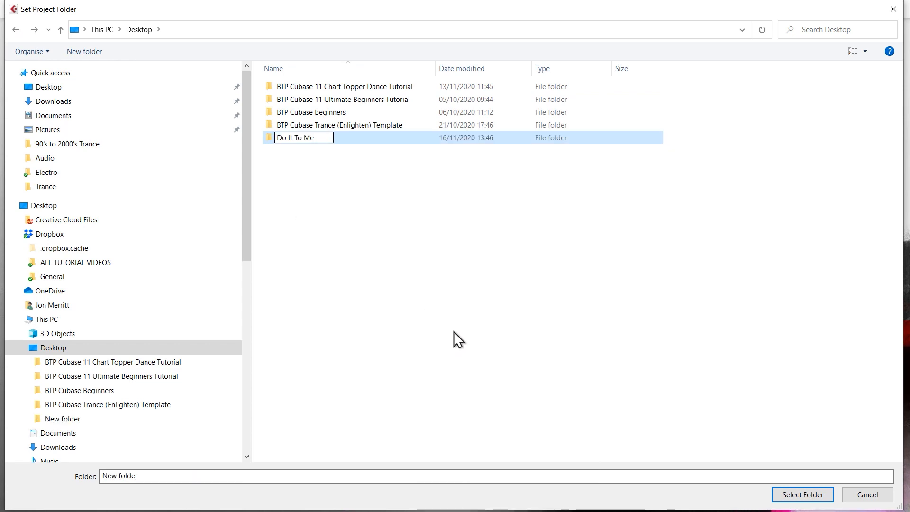
key(Return)
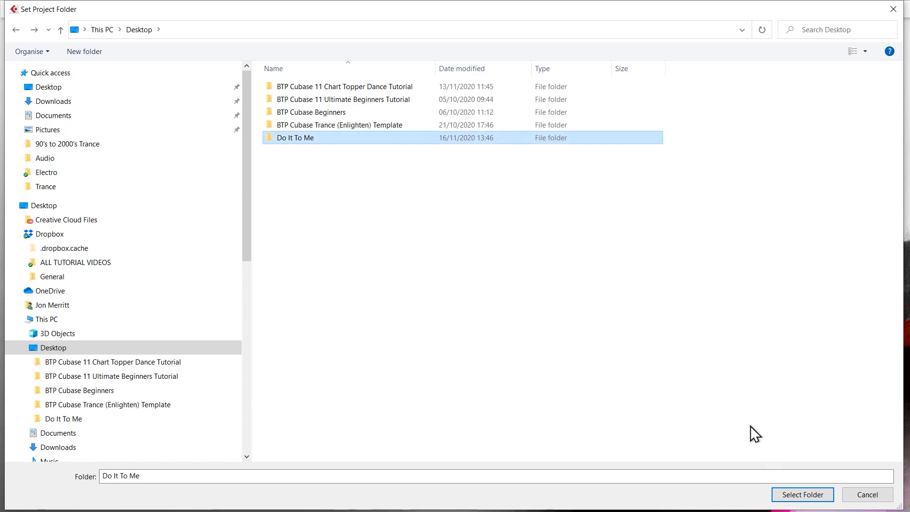
click(801, 495)
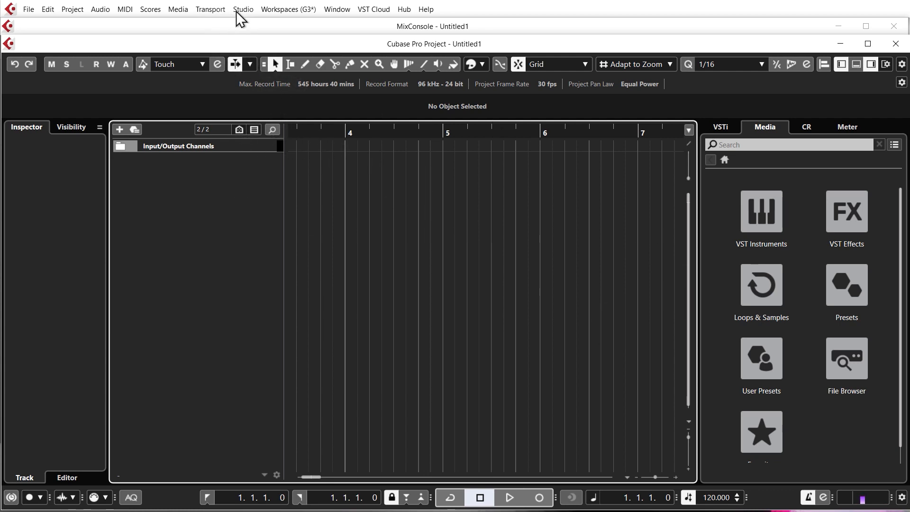
Review the sample rate, bit depth and record file type in the project setup and accept them.
click(75, 11)
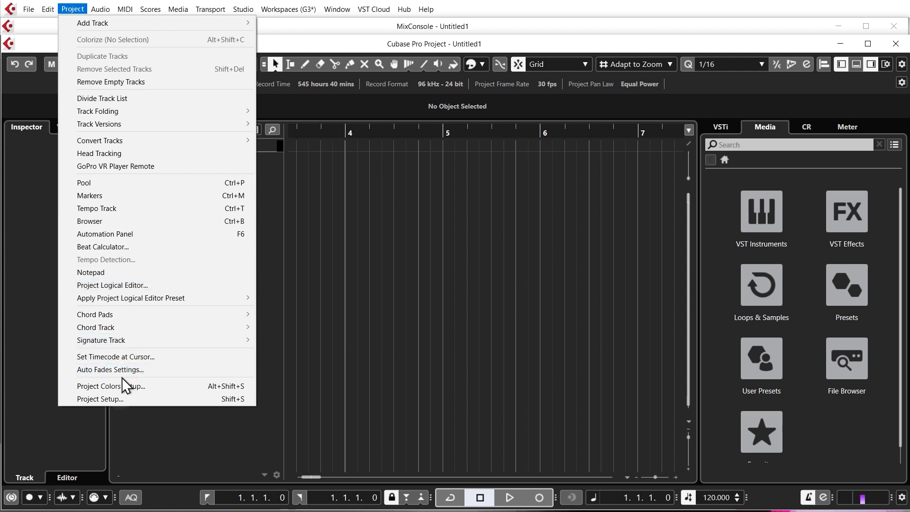
click(115, 399)
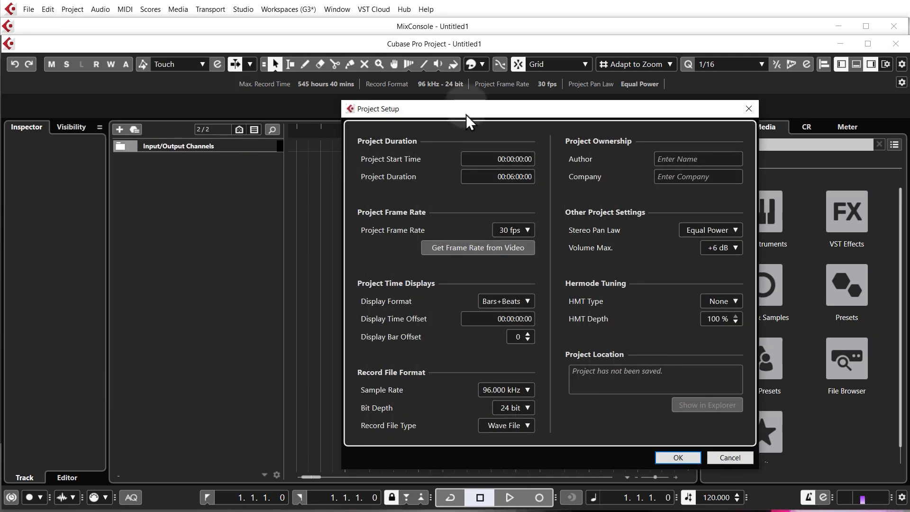
drag(467, 110, 448, 77)
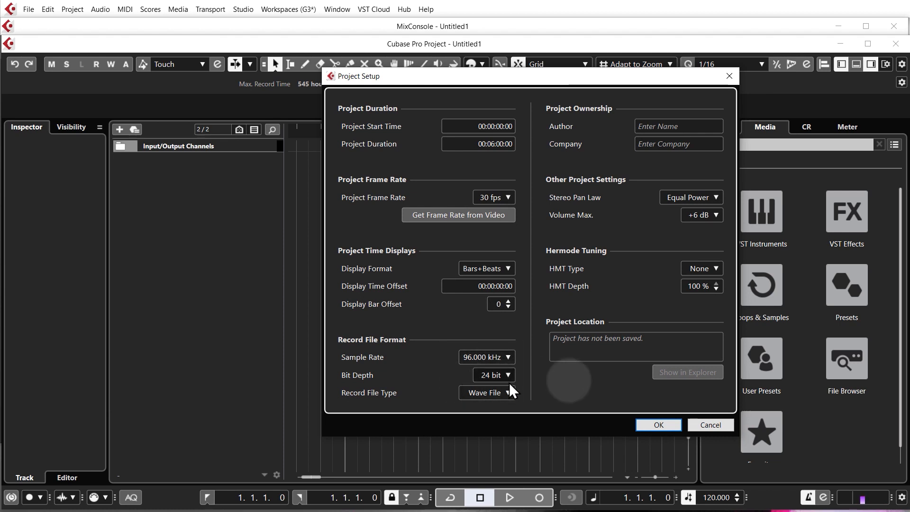
click(666, 424)
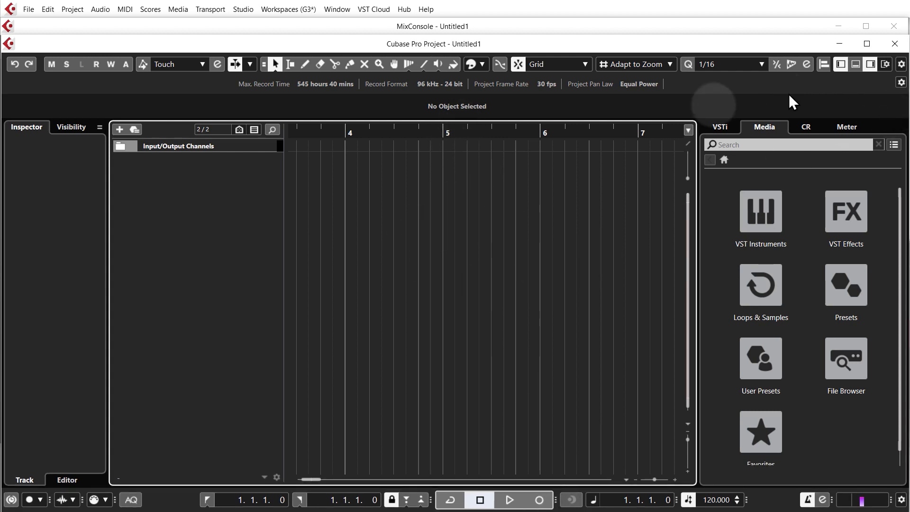
Browse the media files to the Audio folder inside the BTP Cubase 11 Chart Topper Dance Tutorial Workfiles.
click(776, 128)
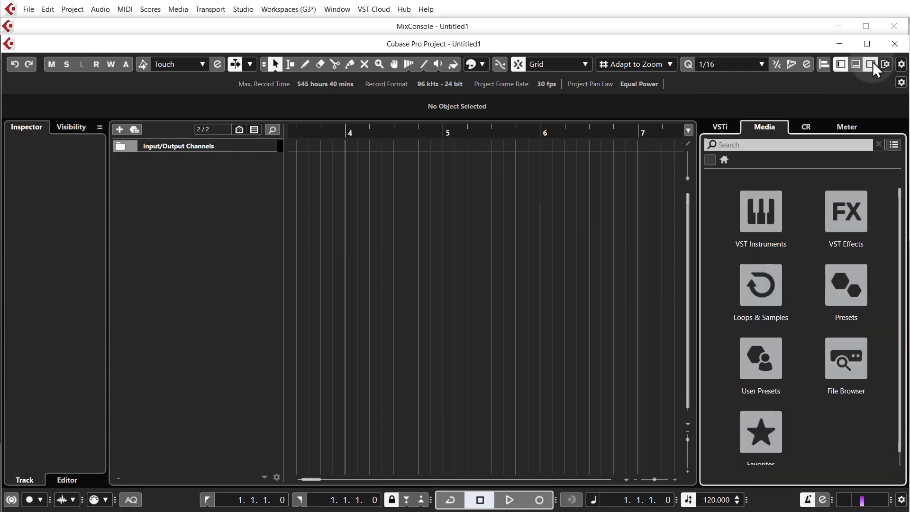
click(850, 371)
click(848, 359)
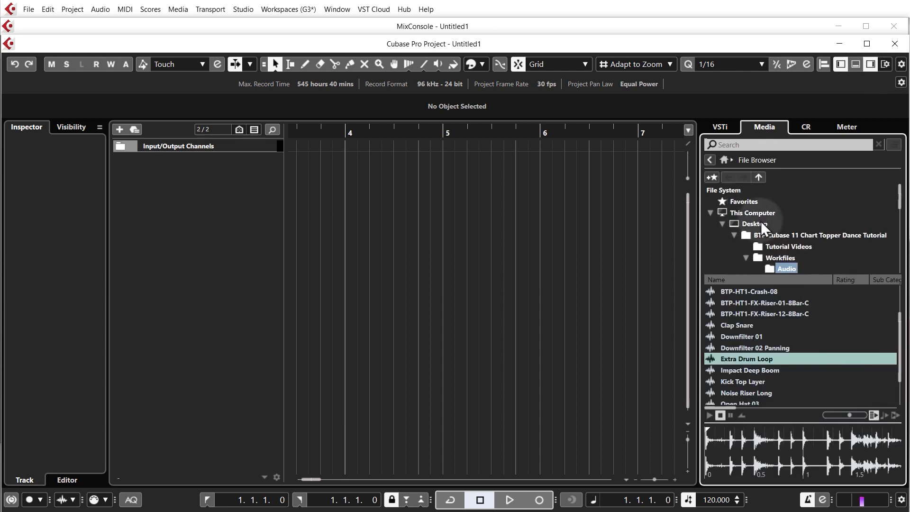
scroll(760, 221, down, 1)
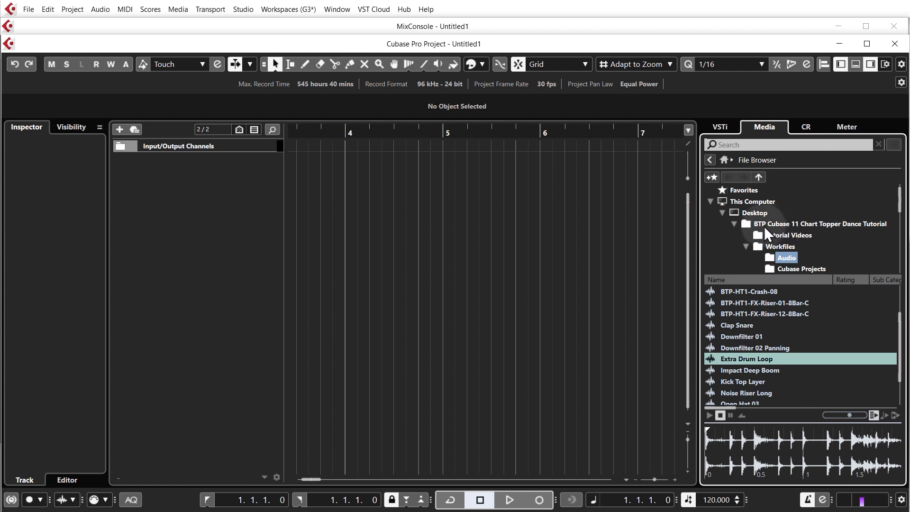
click(820, 223)
scroll(792, 229, down, 1)
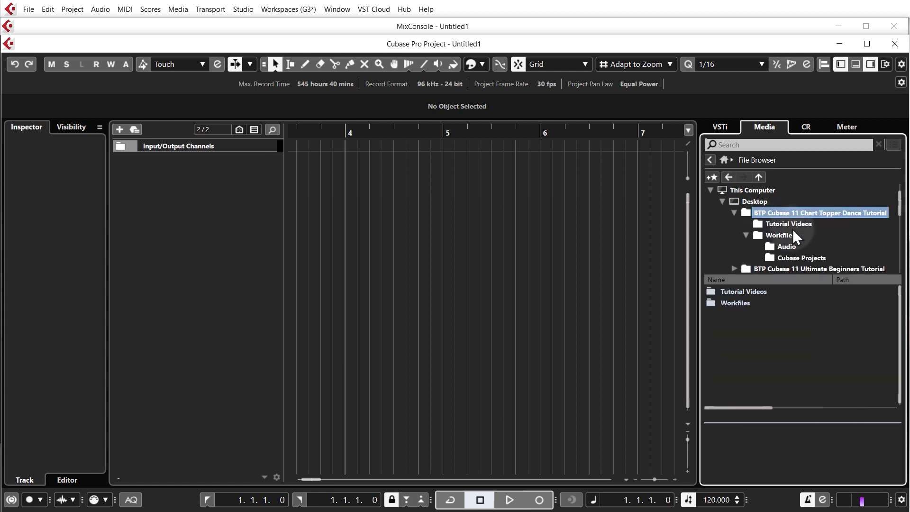
scroll(792, 229, down, 1)
click(778, 224)
click(781, 236)
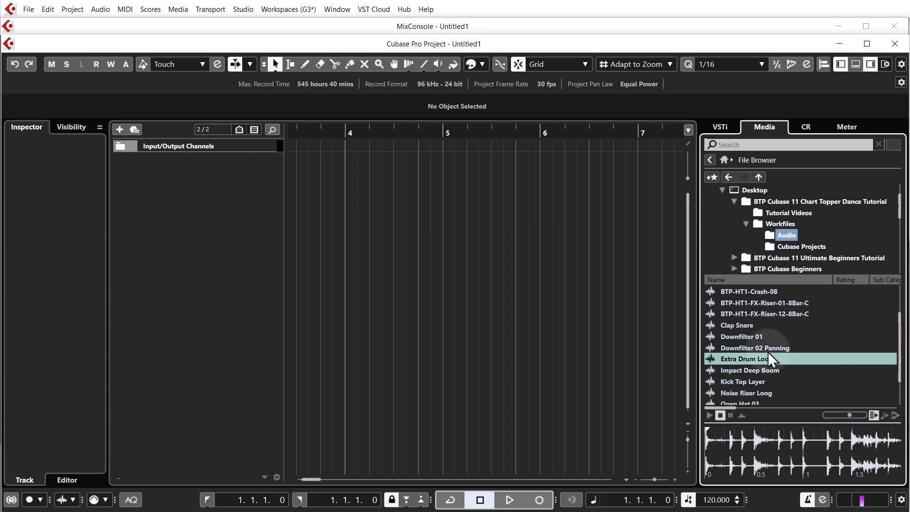
Audition the Tech_House_Kick_01_BODTH-02 and Snare 01 samples in the Audio folder.
scroll(781, 359, down, 3)
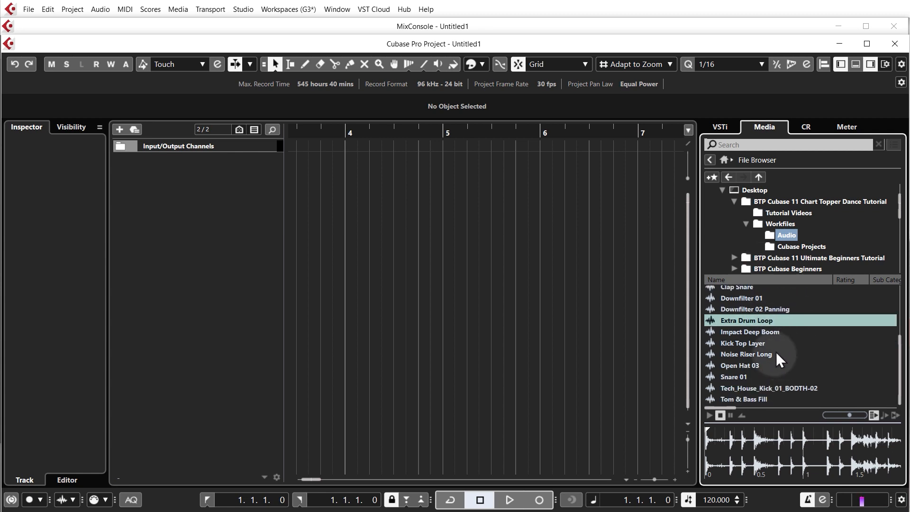
click(777, 389)
click(710, 416)
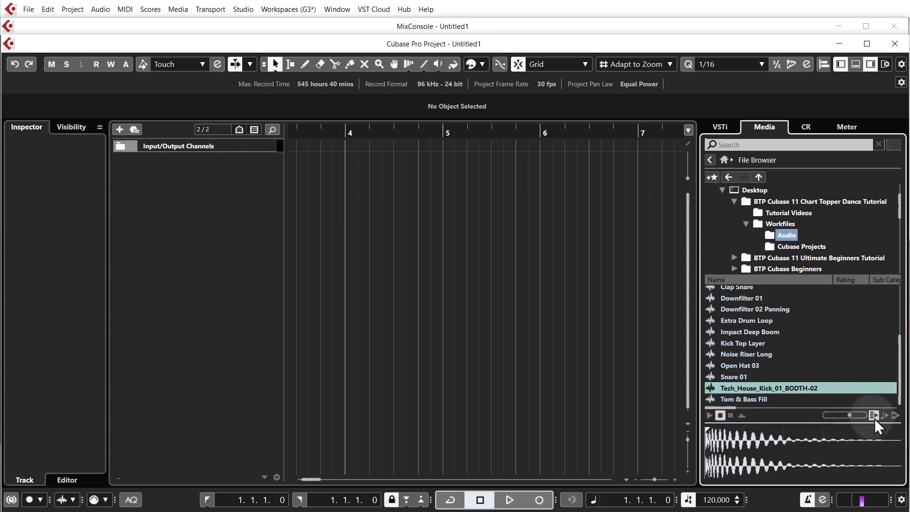
click(737, 378)
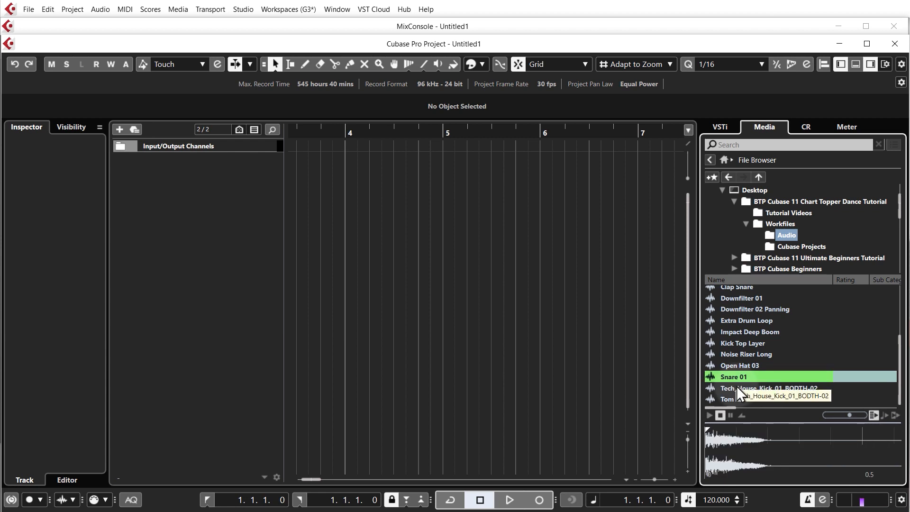
click(737, 386)
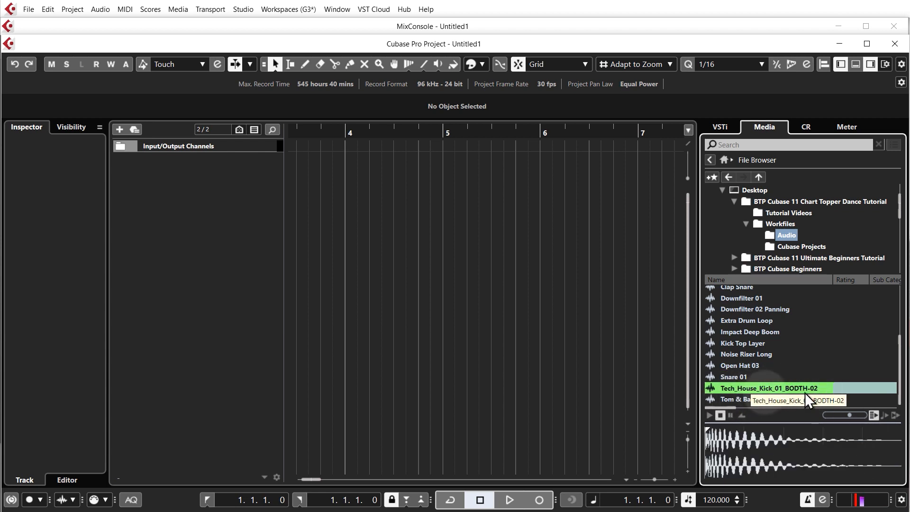
Browse the Dancefloor Tech House content in Loops & Samples and audition Tech_House_Kick_03_BODTH to Tech_House_Kick_05_BODTH.
click(724, 159)
click(772, 301)
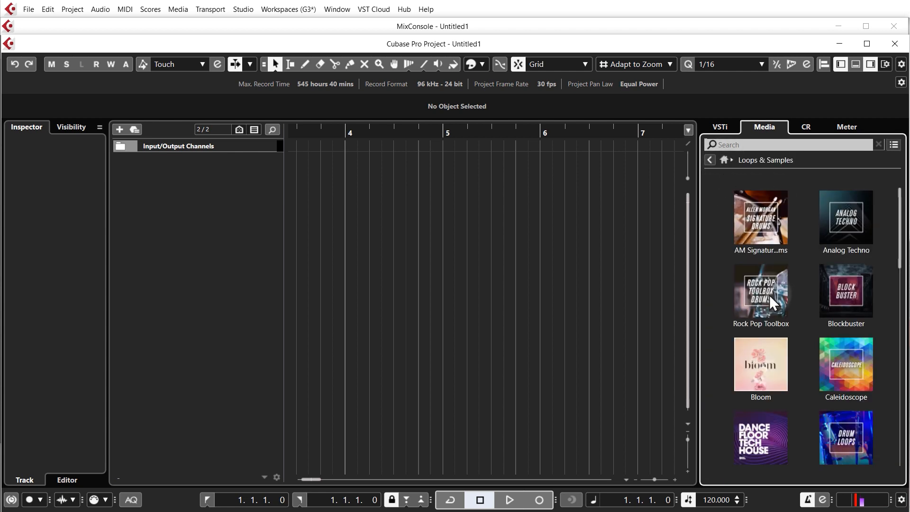
scroll(761, 428, down, 2)
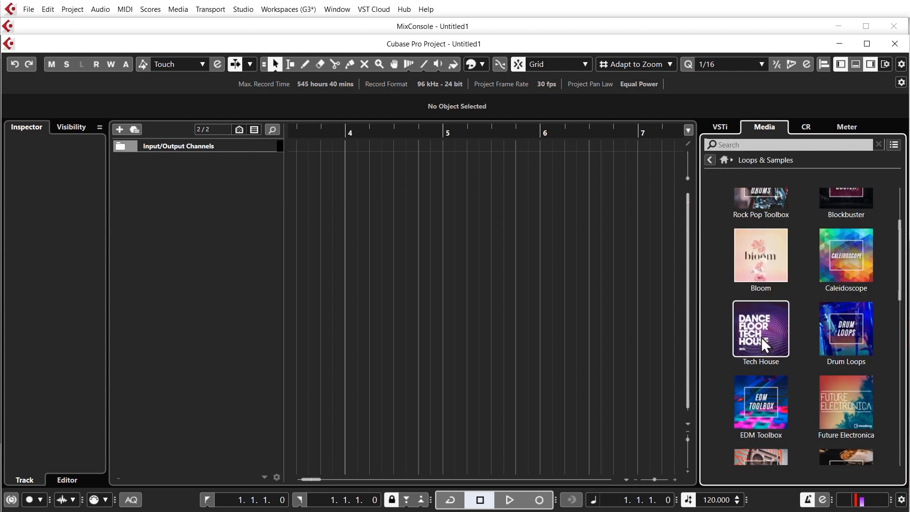
click(762, 333)
click(783, 363)
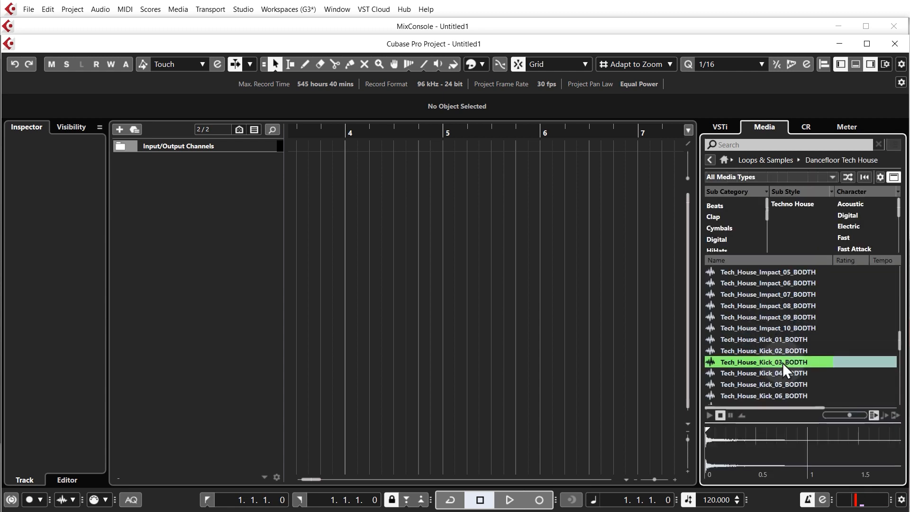
click(780, 374)
scroll(776, 381, down, 1)
click(776, 364)
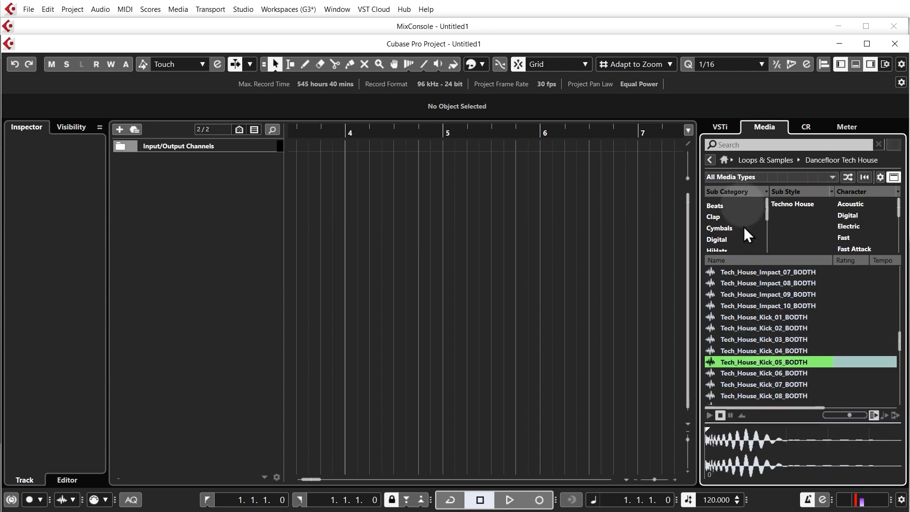
Return to the Workfiles Audio folder and create a sampler track from the Tech_House_Kick_01_BODTH-02 sample.
click(724, 160)
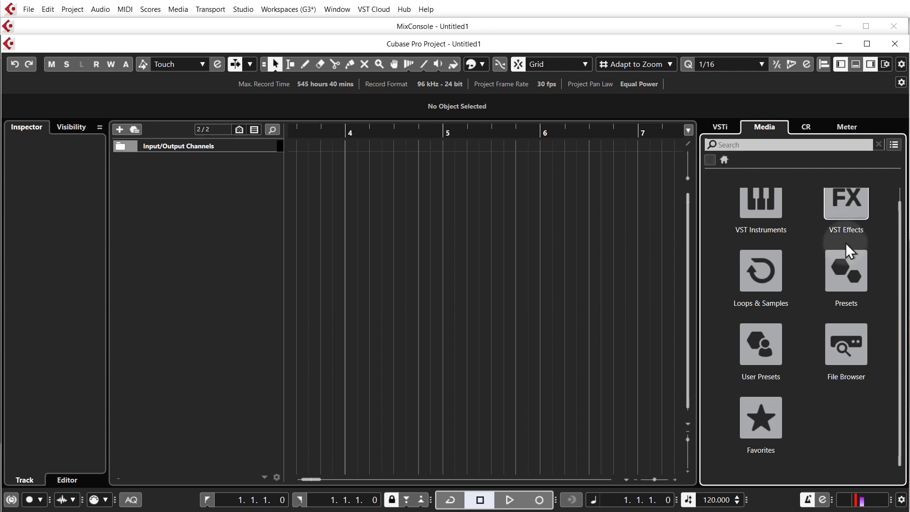
click(769, 269)
click(834, 349)
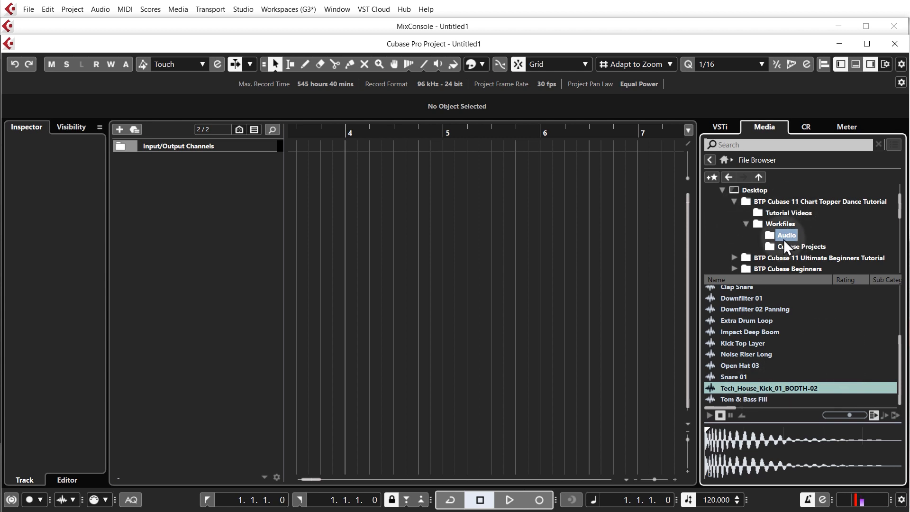
click(734, 378)
right_click(735, 380)
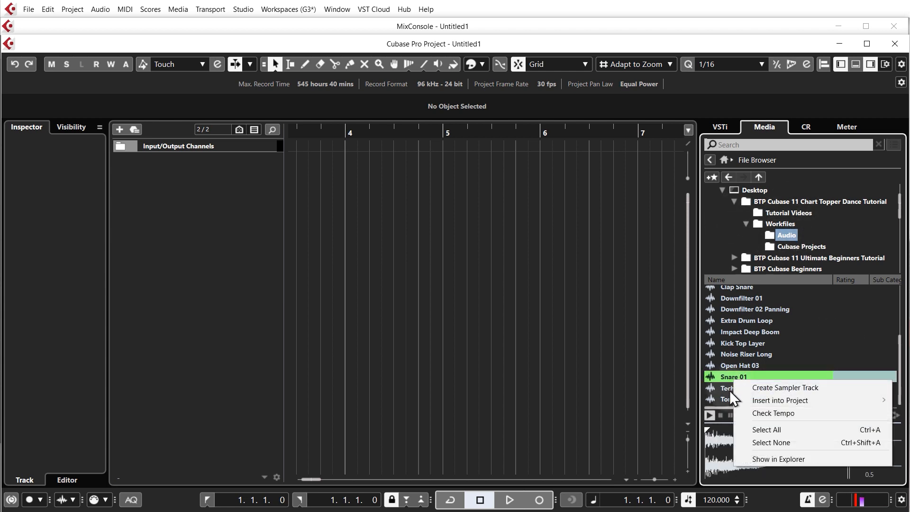
right_click(728, 389)
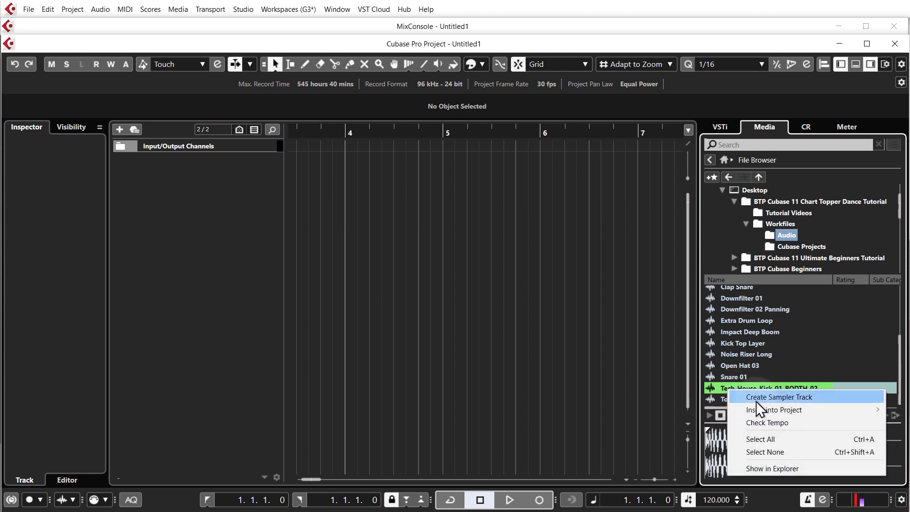
click(756, 399)
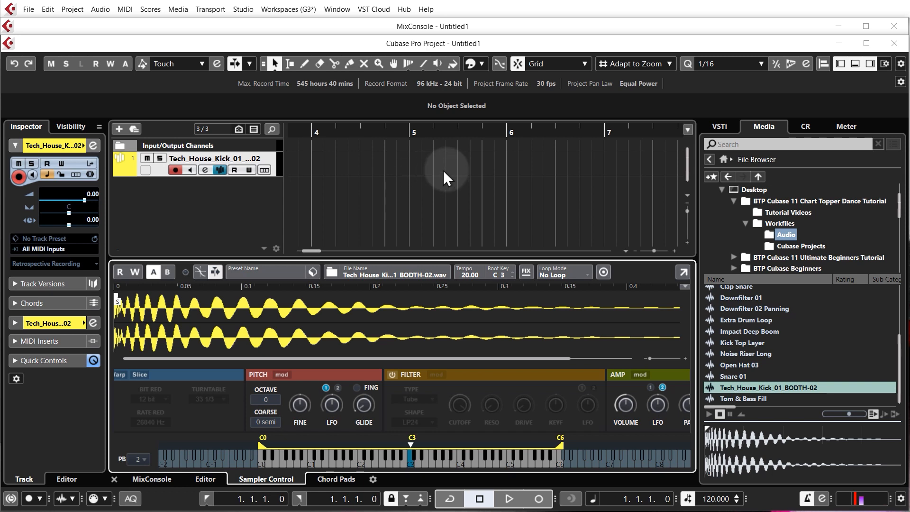
Mark a locator range in the project ruler from 5.1.1.0 to 5.3.1.60.
ctrl+scroll(442, 172, down, 3)
ctrl+scroll(442, 173, up, 8)
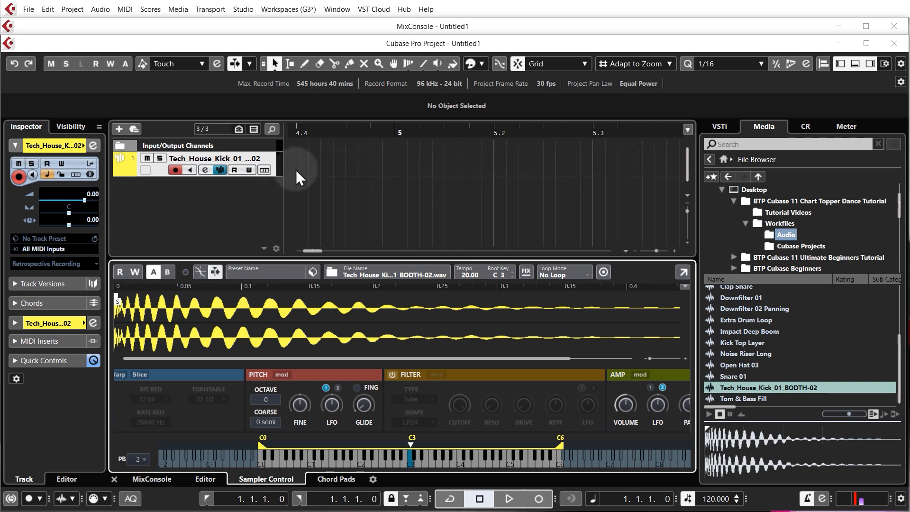
ctrl+scroll(296, 171, down, 2)
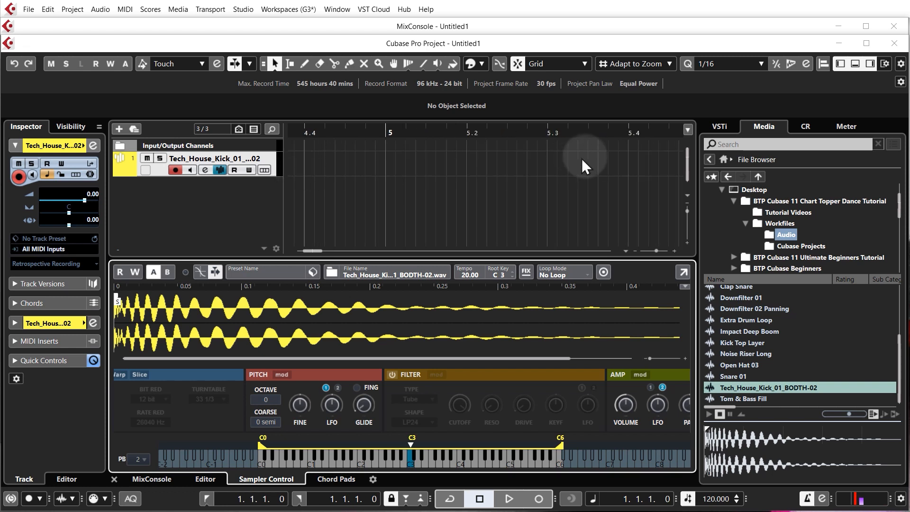
scroll(586, 158, left, 1)
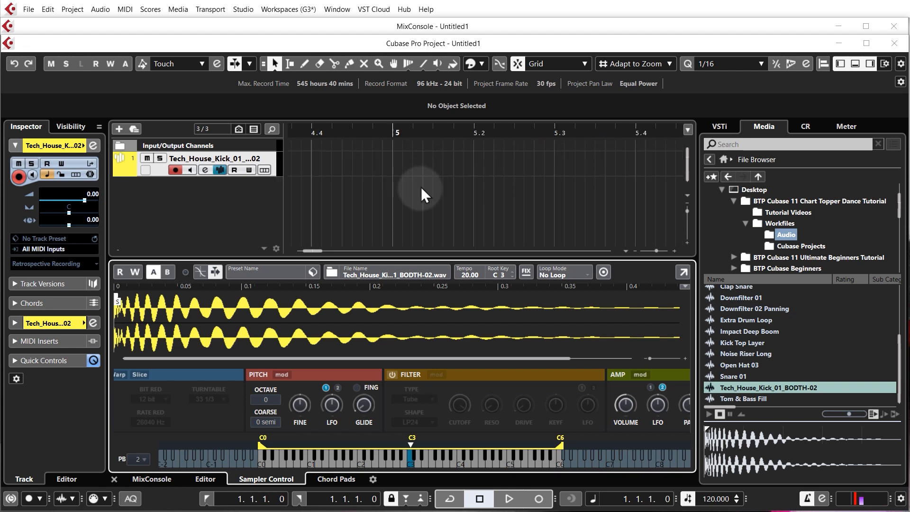
scroll(400, 202, right, 1)
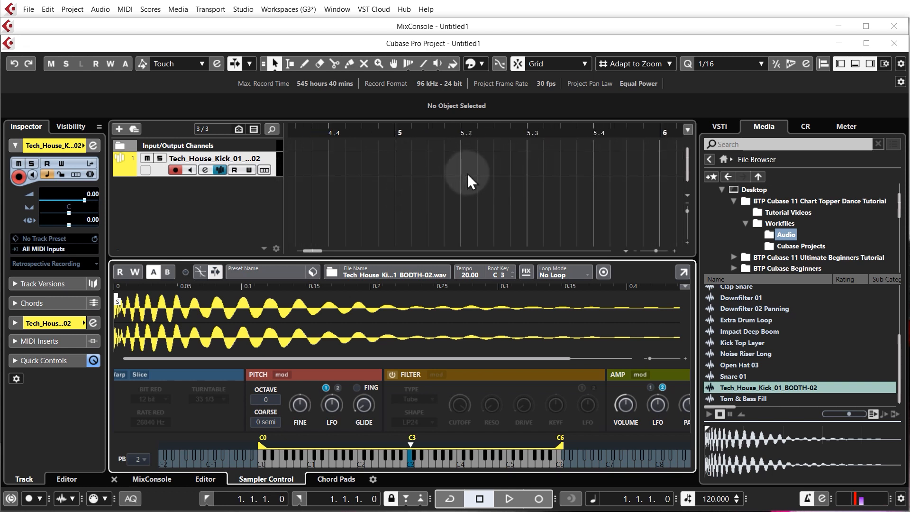
scroll(468, 173, right, 1)
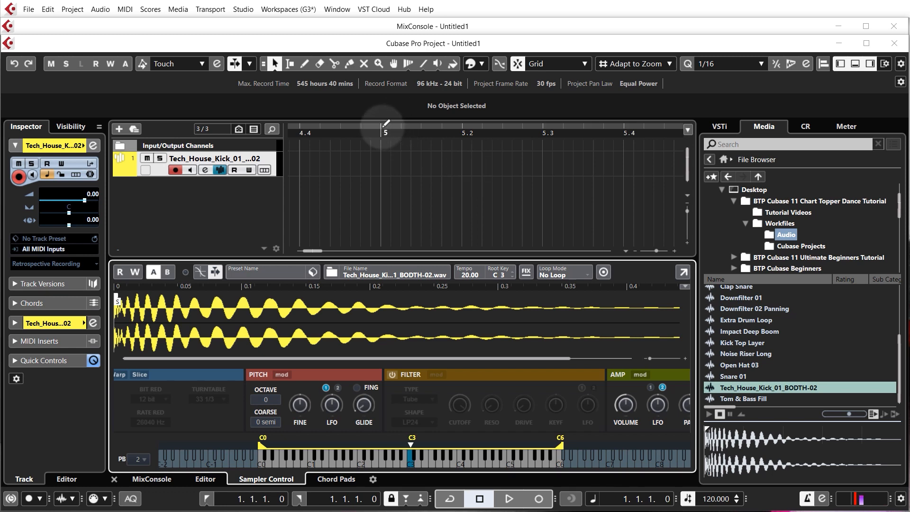
drag(384, 126, 555, 123)
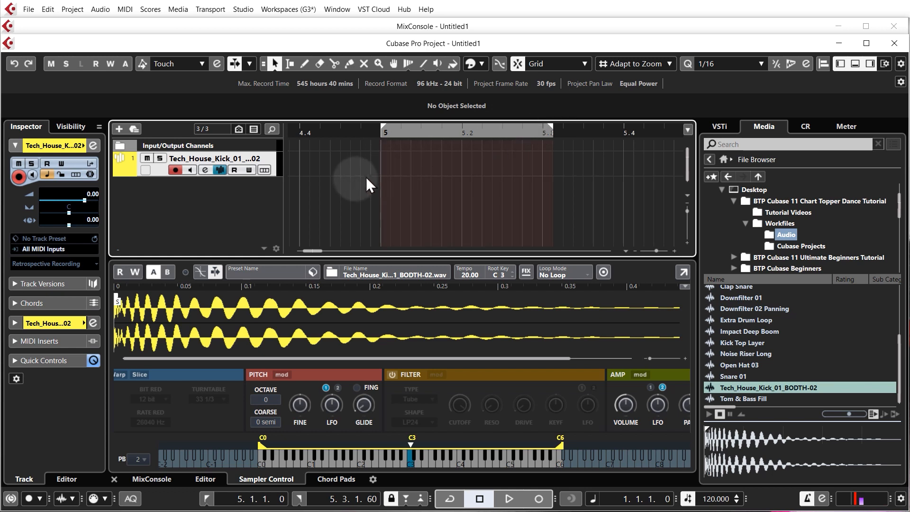
scroll(354, 181, down, 2)
scroll(354, 180, down, 1)
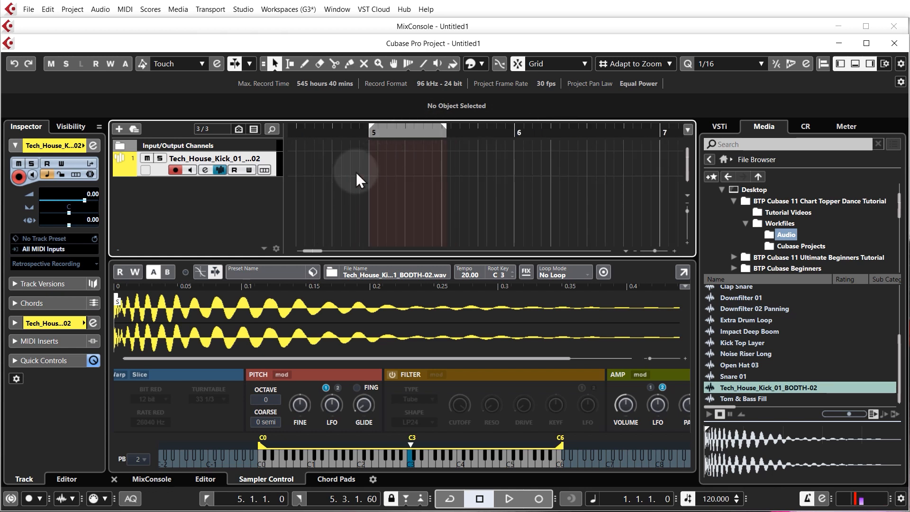
Extend the locator range to span the whole of bar 5, ending at 6.1.1.0, with the grid type kept on Adapt to Zoom.
scroll(356, 172, up, 2)
drag(492, 124, 591, 135)
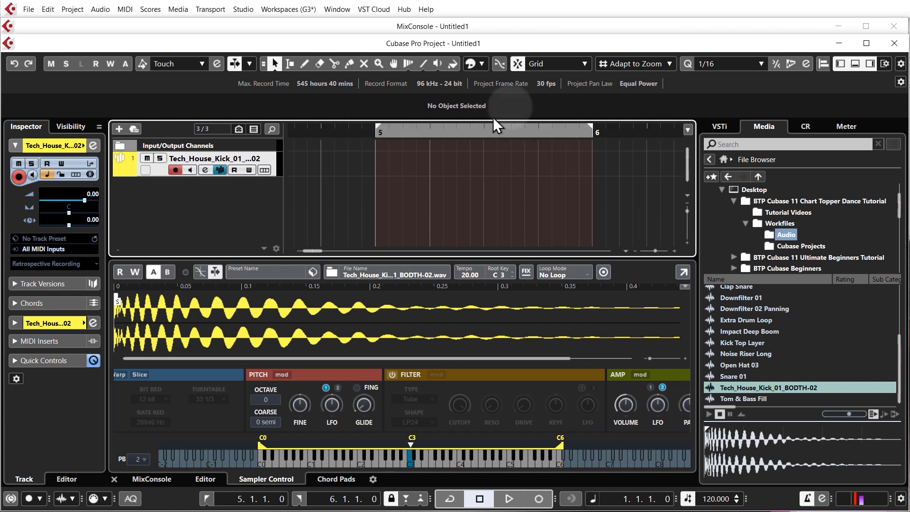
click(634, 64)
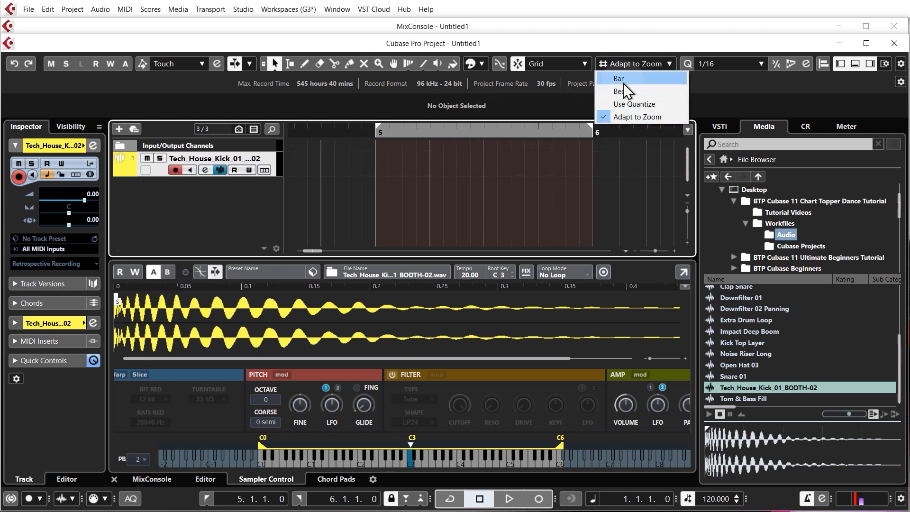
click(624, 118)
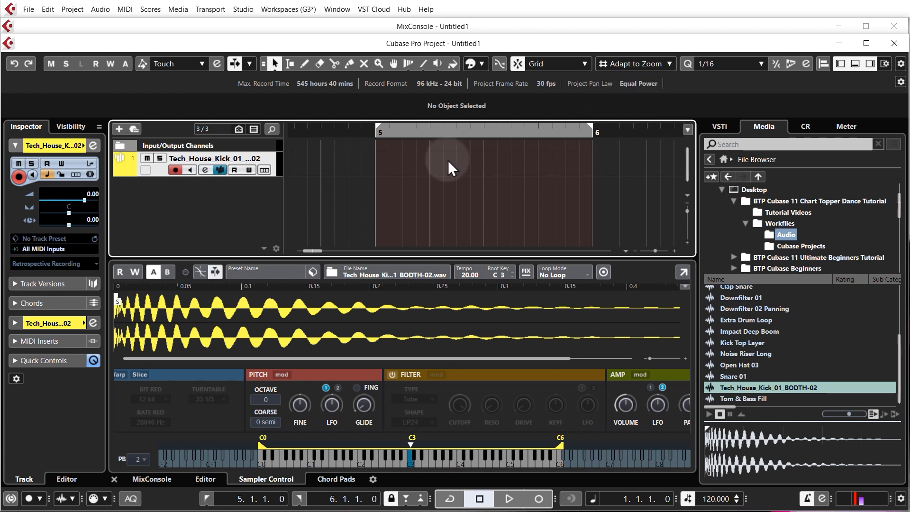
Show the floating Transport Panel and move it so that the whole panel fits on screen.
key(F2)
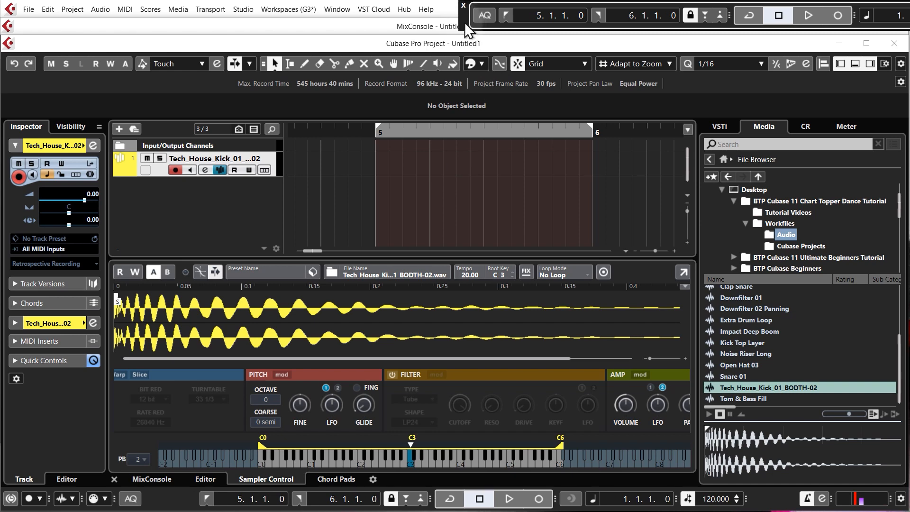
drag(464, 22, 445, 24)
click(206, 9)
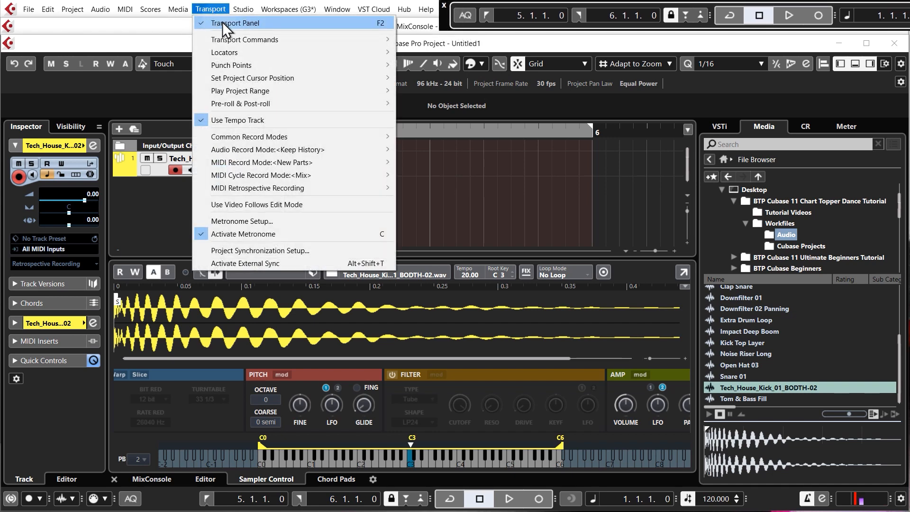
click(483, 173)
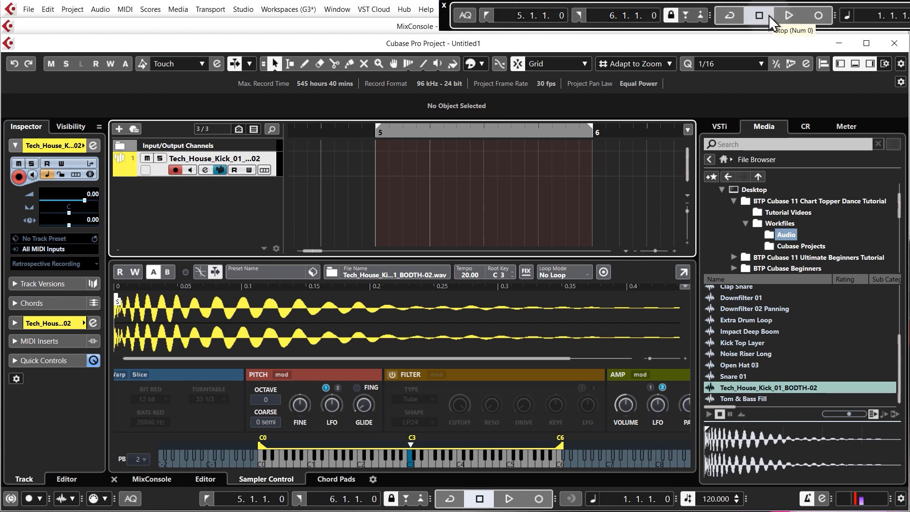
drag(443, 20, 150, 41)
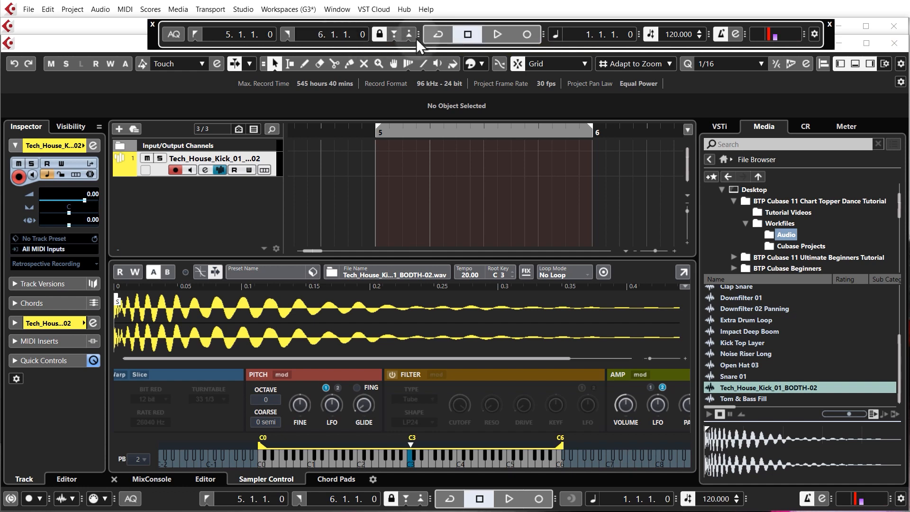
Hide the Locators section of the floating Transport Panel and park the shortened panel beside the main menus.
click(814, 33)
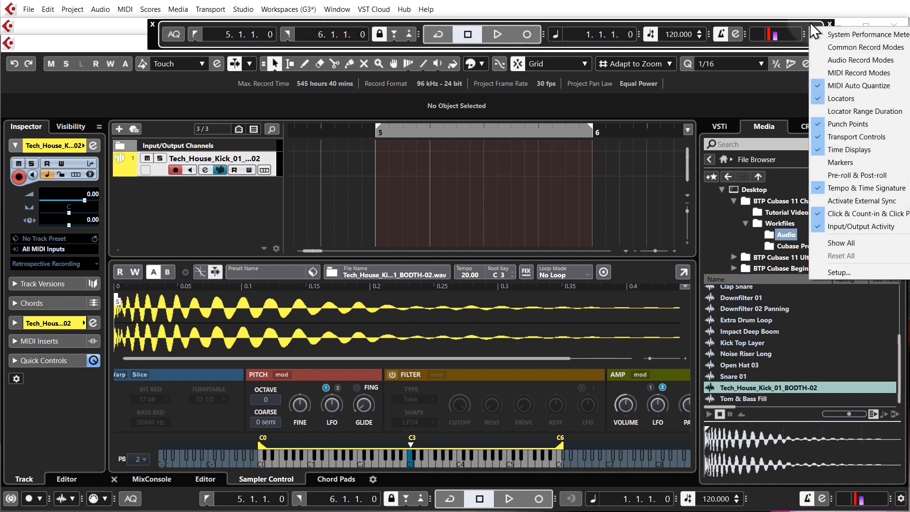
click(809, 22)
drag(805, 21, 713, 24)
click(721, 36)
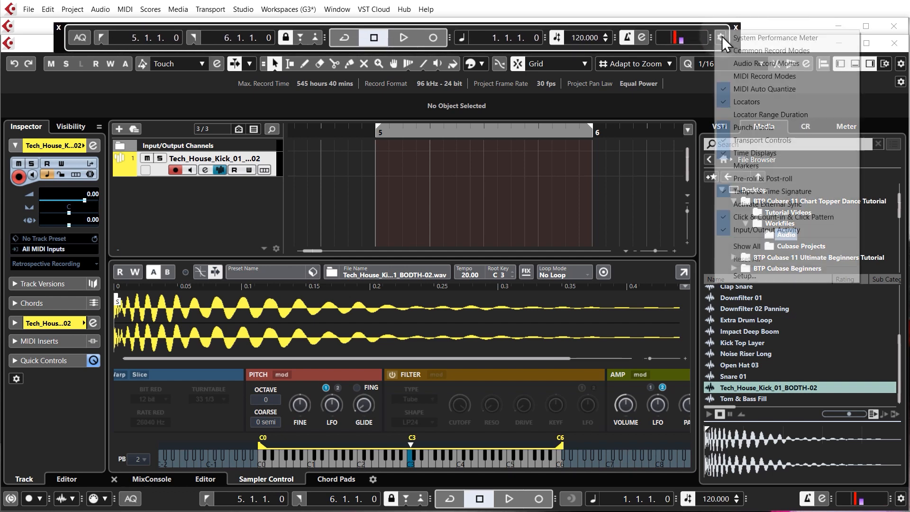
click(726, 105)
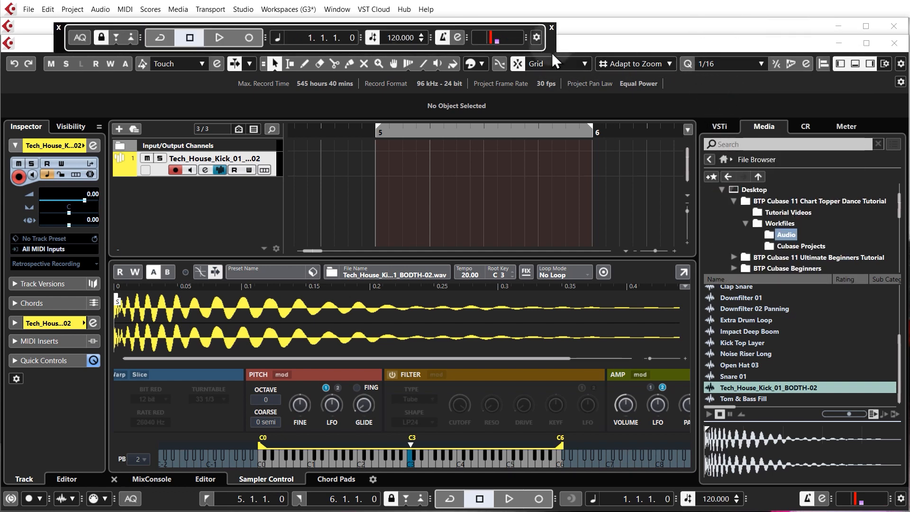
drag(553, 39, 909, 17)
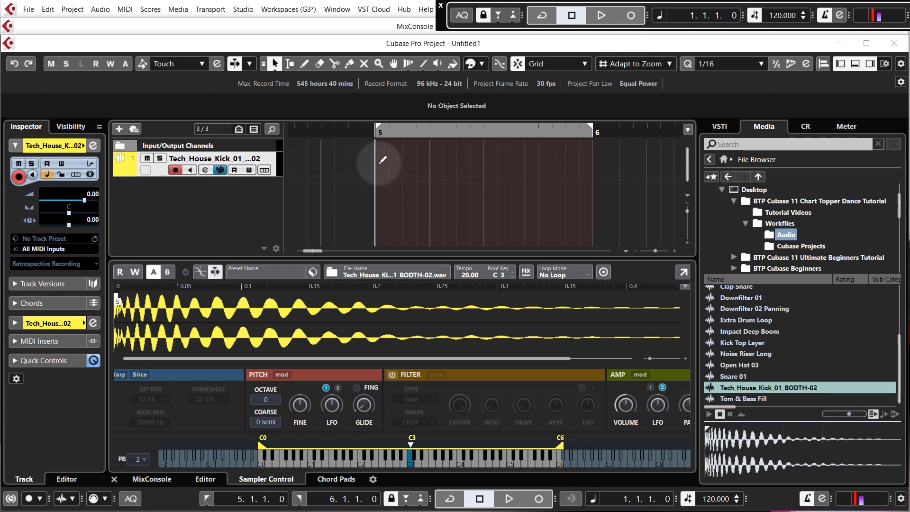
Draw a one-bar MIDI part on the kick sampler track from 5.1.1.0 to 6.1.1.0 and open it in the Key Editor.
drag(381, 162, 591, 158)
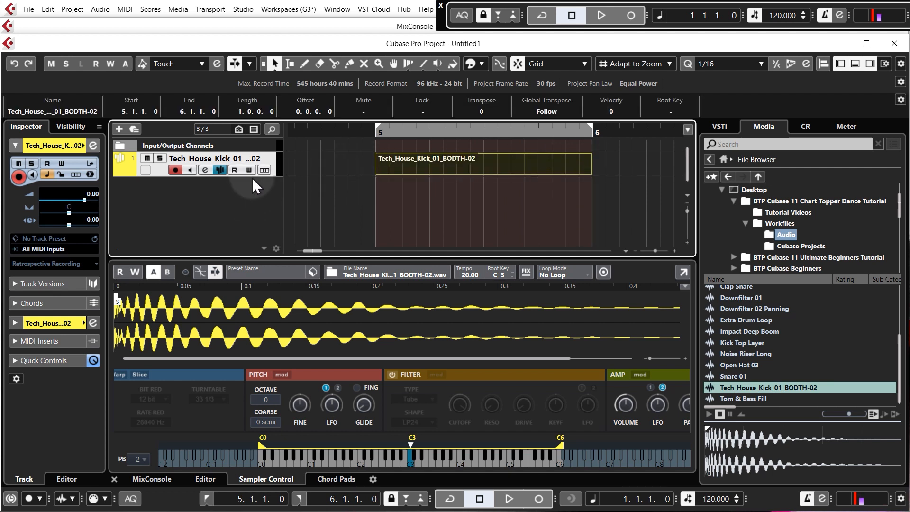
drag(252, 176, 252, 212)
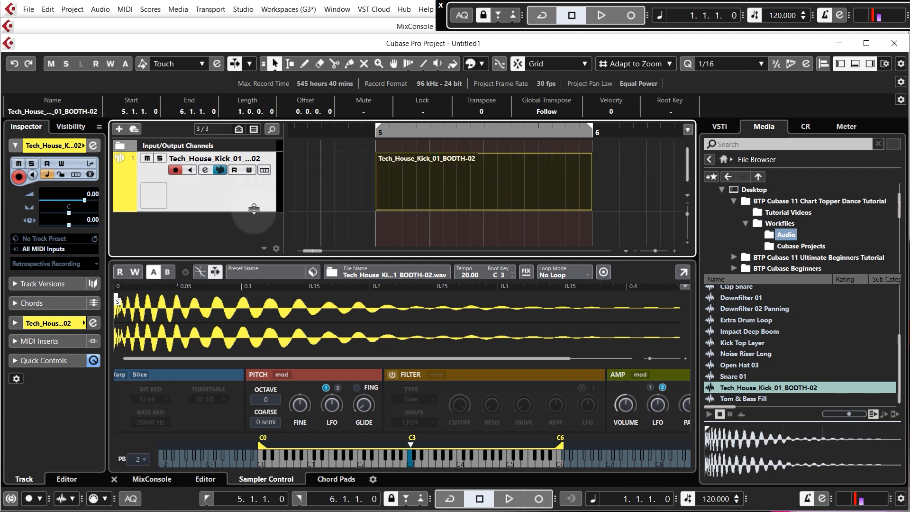
double_click(434, 180)
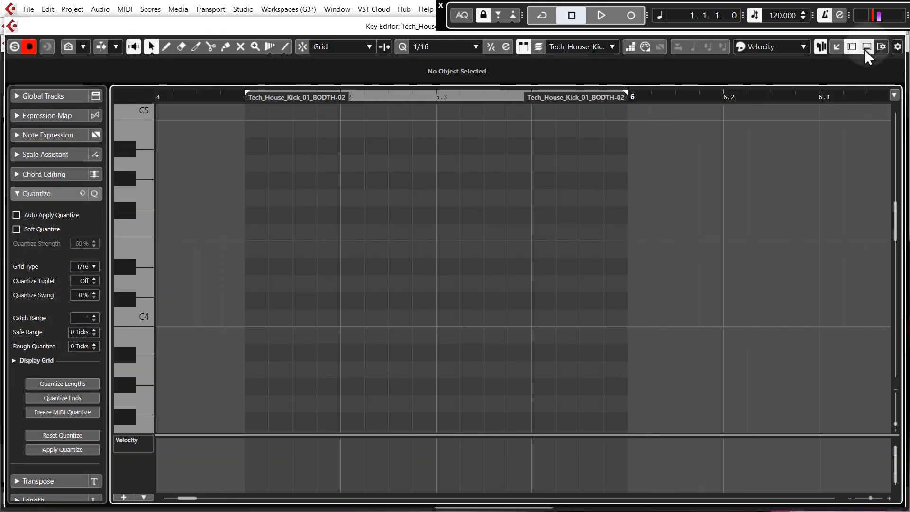
click(893, 33)
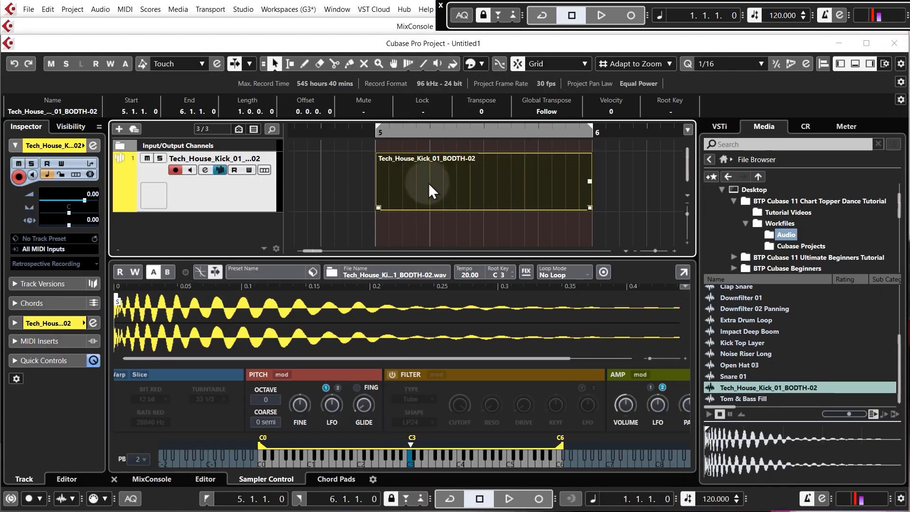
double_click(457, 178)
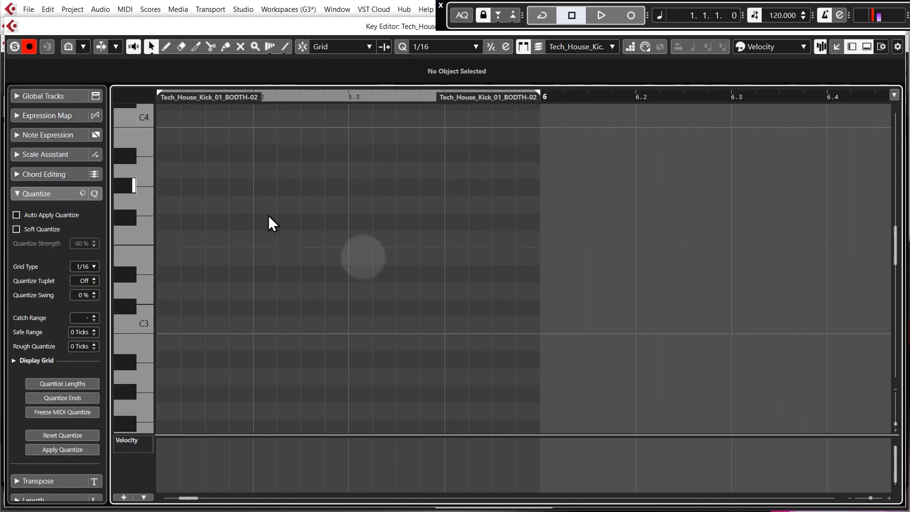
scroll(601, 211, down, 1)
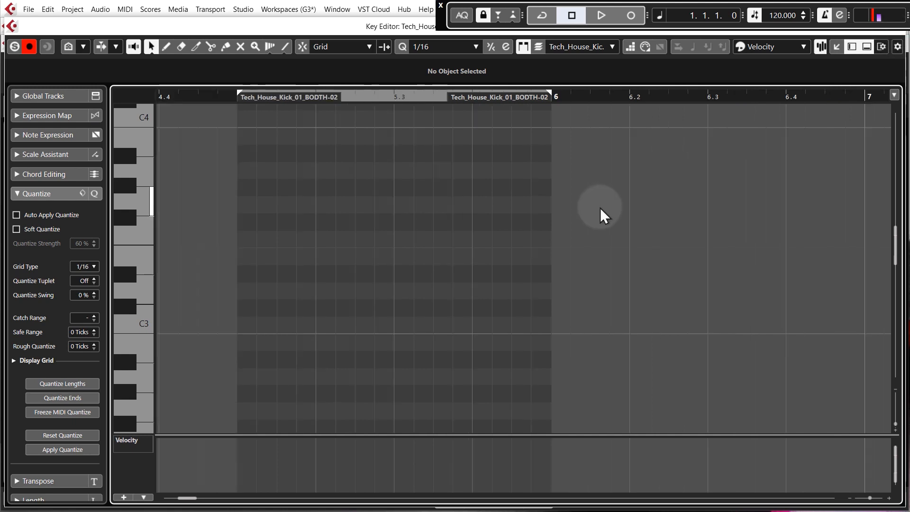
Check in the Editors preferences whether editors open in a window or the lower zone, and close the dialog without changes.
click(48, 11)
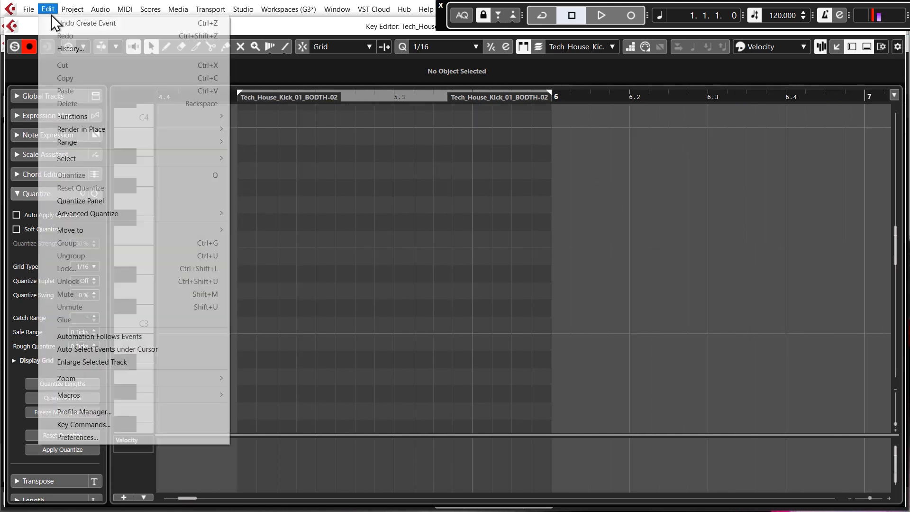
click(72, 436)
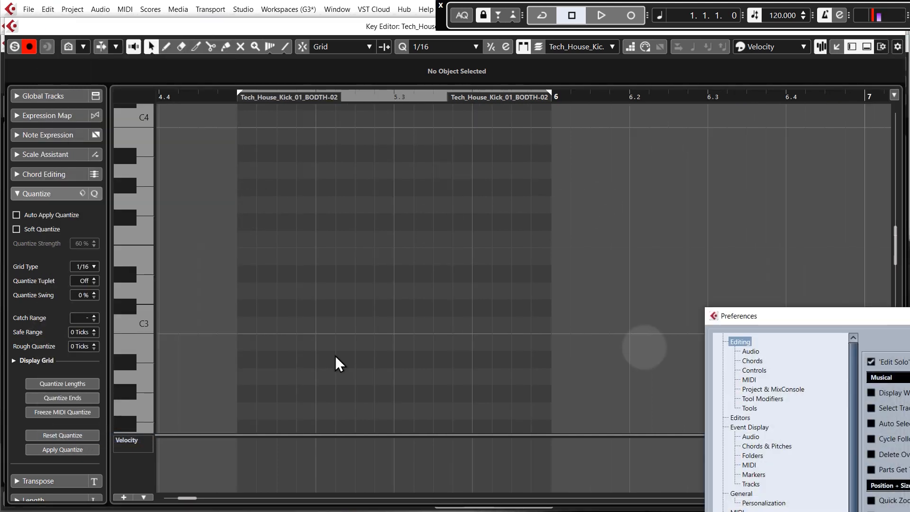
click(272, 180)
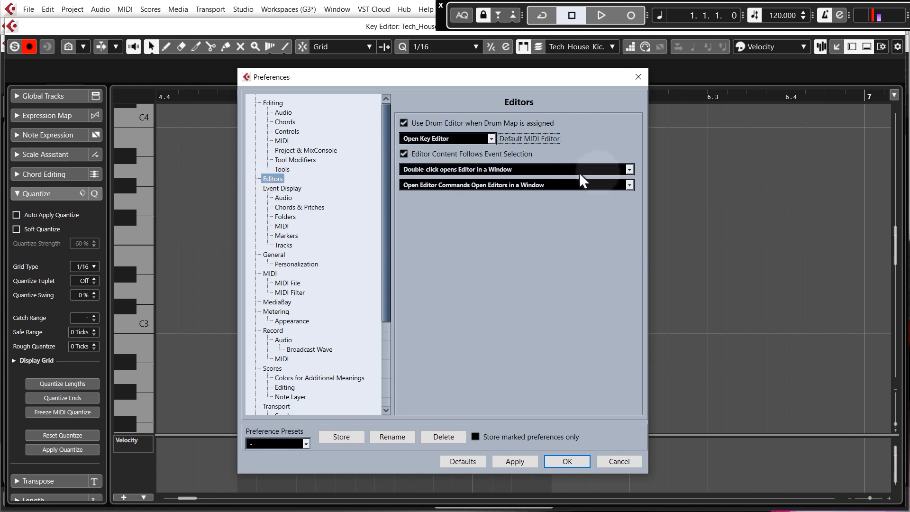
click(629, 170)
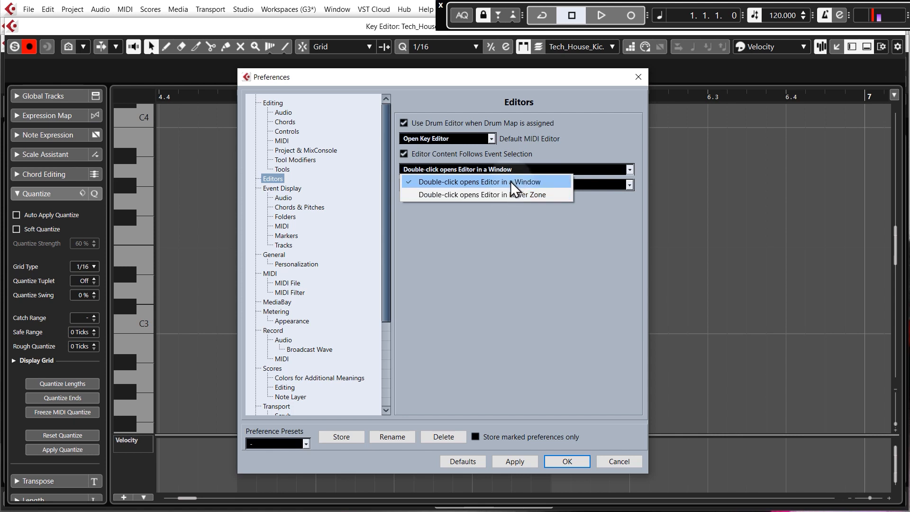
click(619, 462)
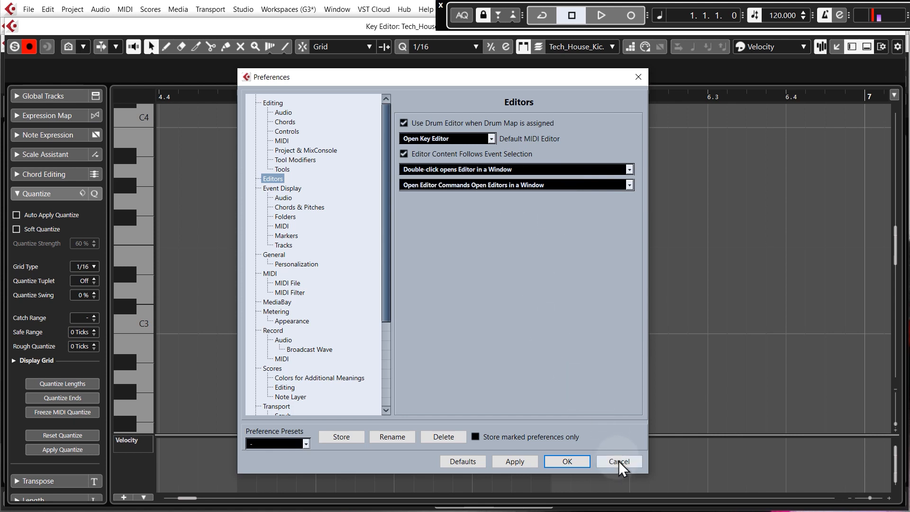
click(619, 462)
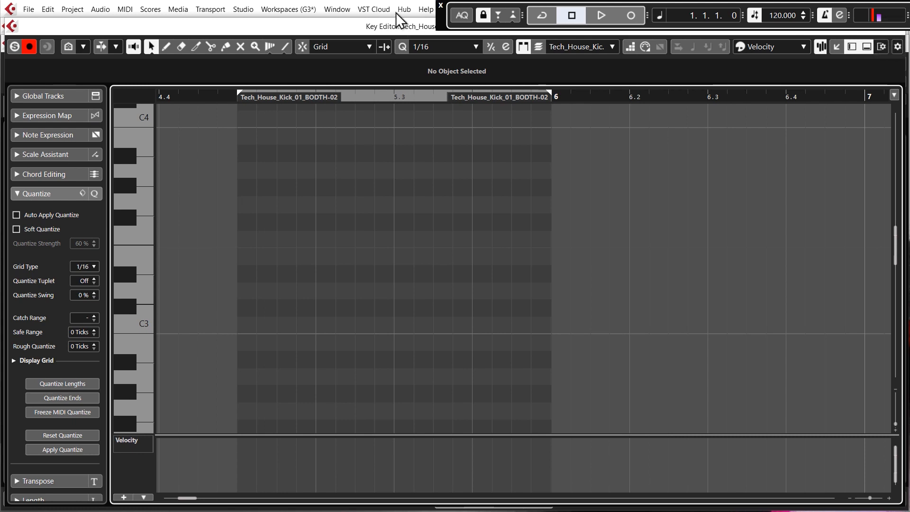
Turn on snapping in the Key Editor and draw four C3 notes of length 0.0.2.0, one on each beat of bar 5.
drag(356, 19, 356, 45)
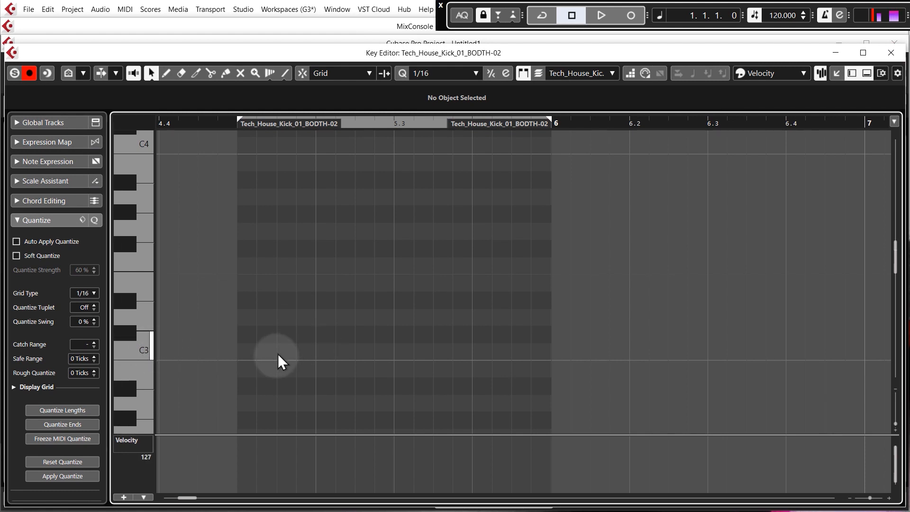
drag(245, 352, 274, 353)
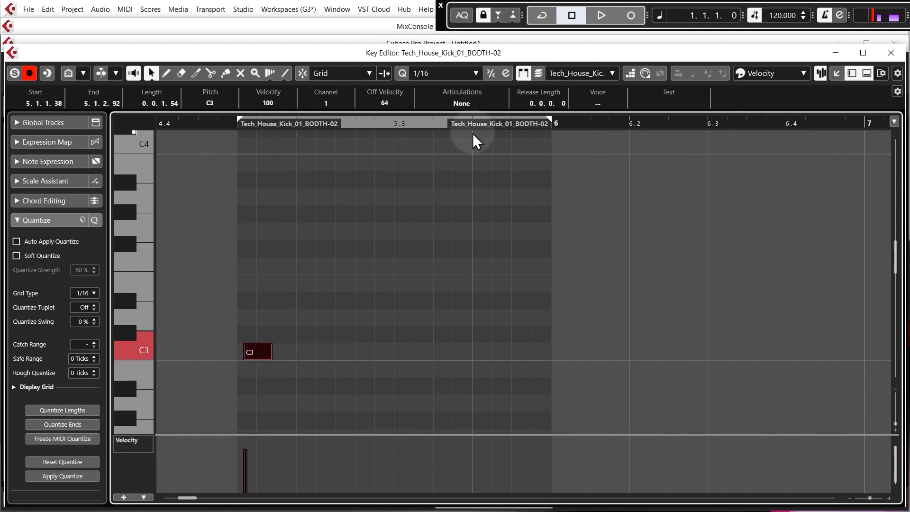
key(Delete)
click(302, 74)
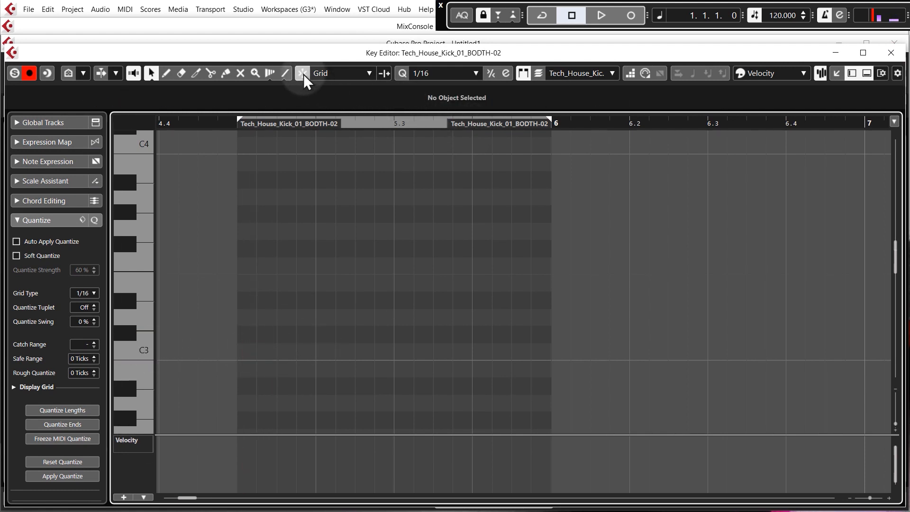
click(247, 349)
drag(247, 349, 354, 347)
drag(411, 349, 512, 347)
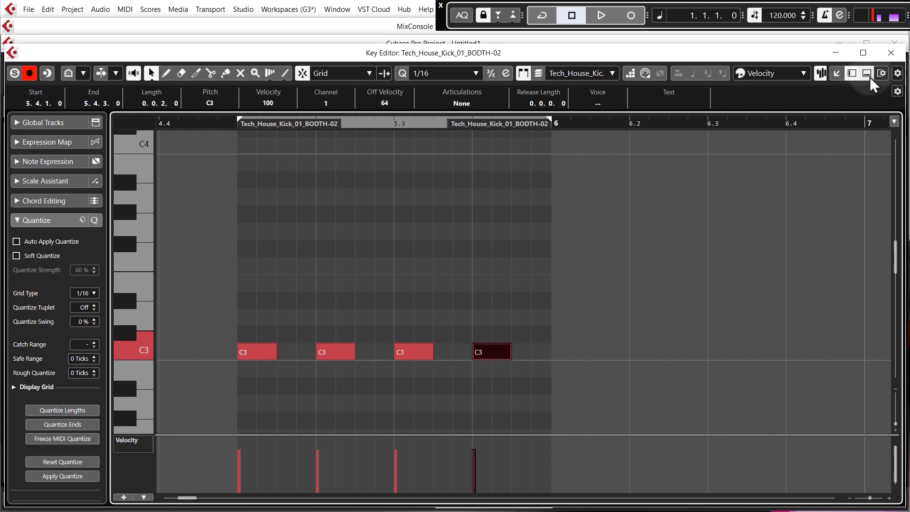
click(891, 53)
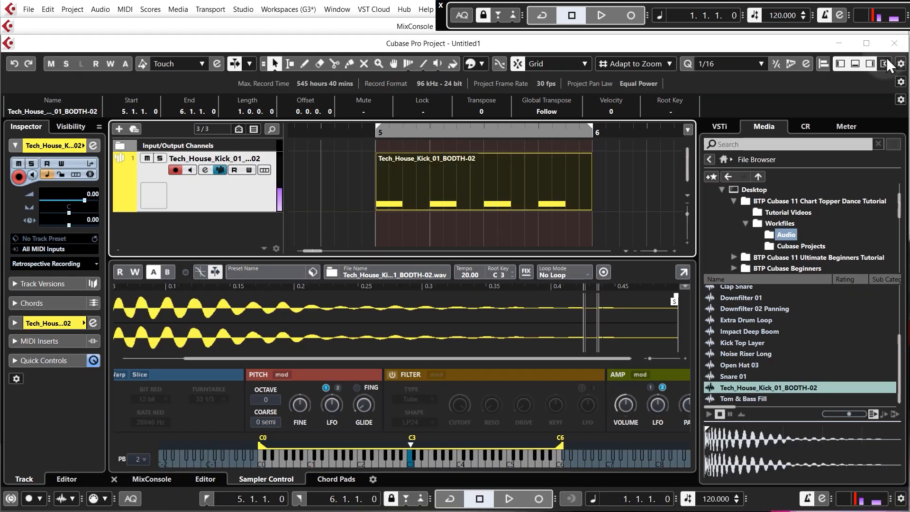
Activate cycle mode and play the kick pattern looped over bar 5.
click(375, 132)
key(KP_Divide)
key(space)
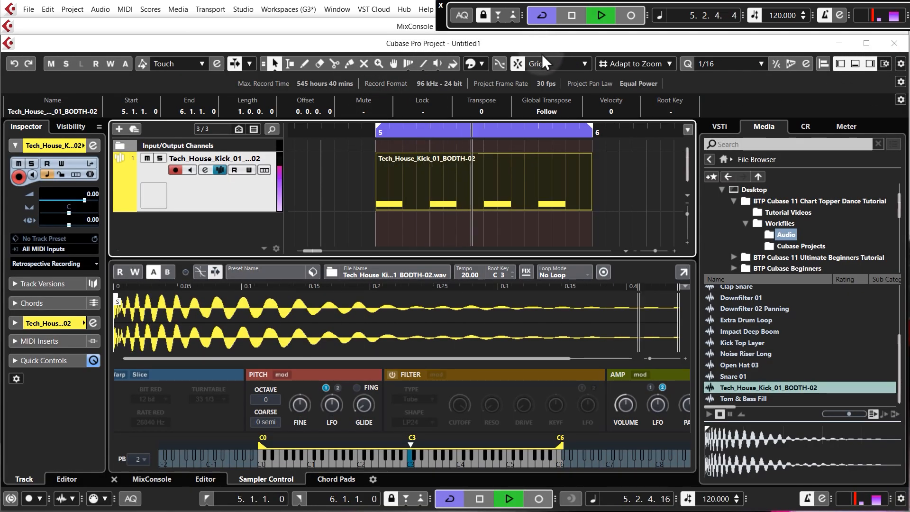
key(space)
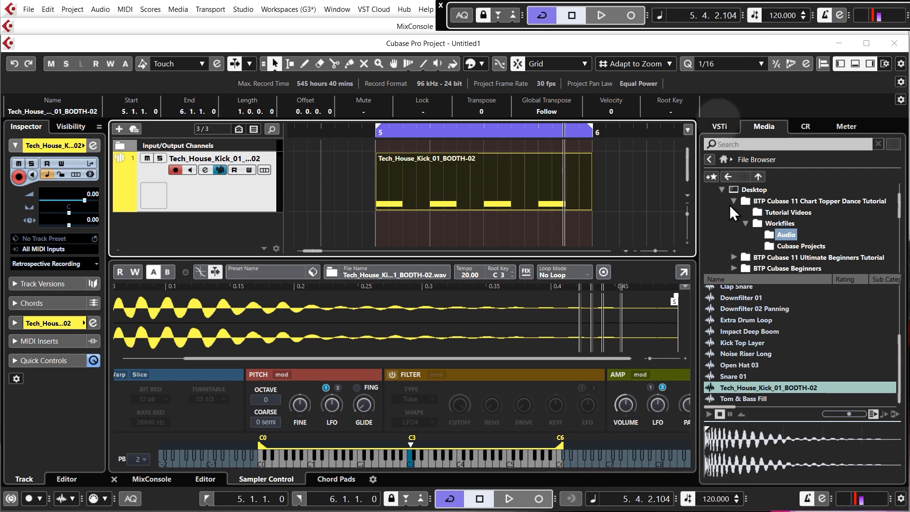
Raise the project tempo to 124 BPM and play the looped kick pattern again from the start of bar 5.
scroll(777, 15, up, 4)
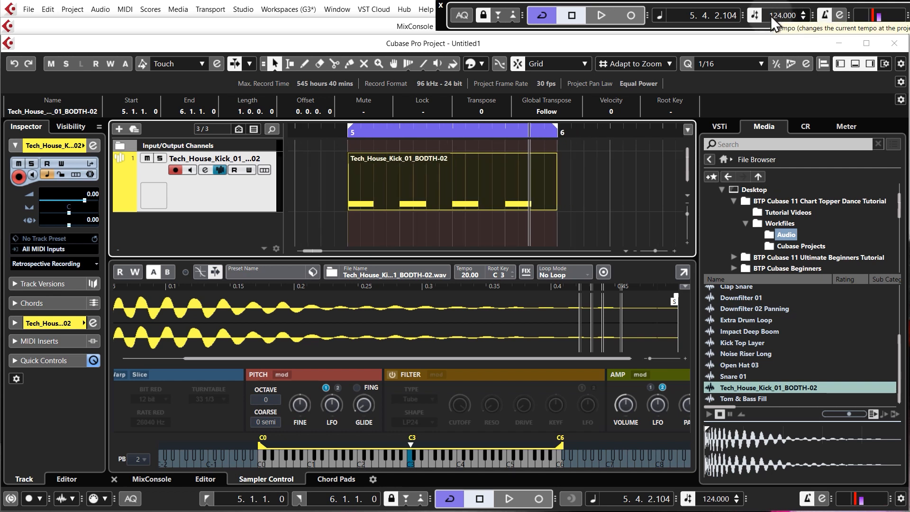
double_click(344, 136)
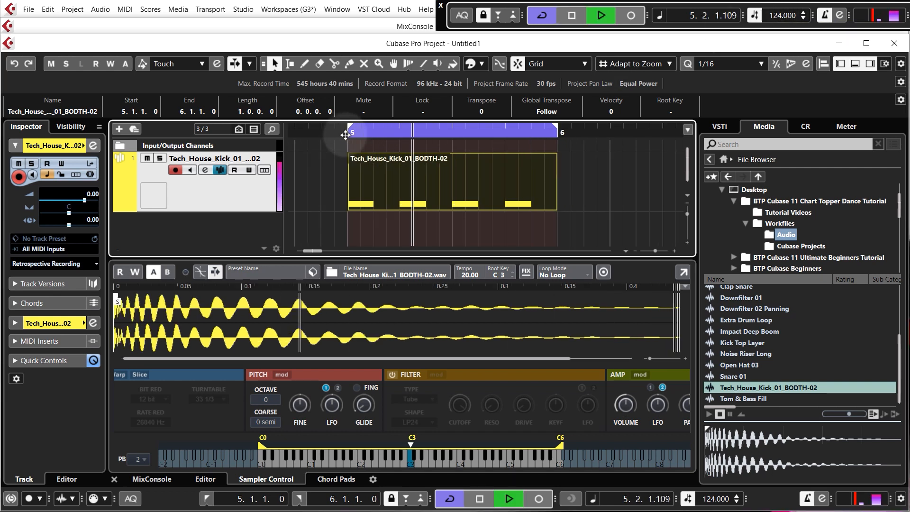
click(391, 176)
key(space)
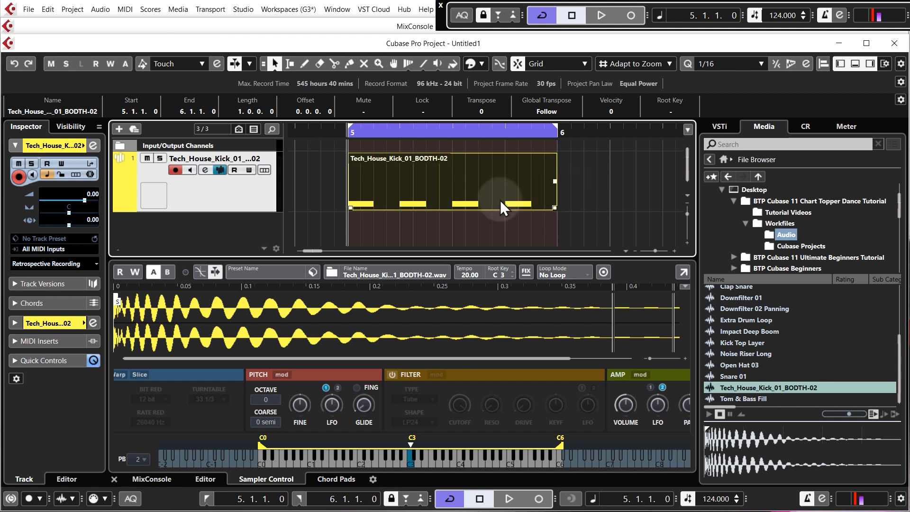
key(g)
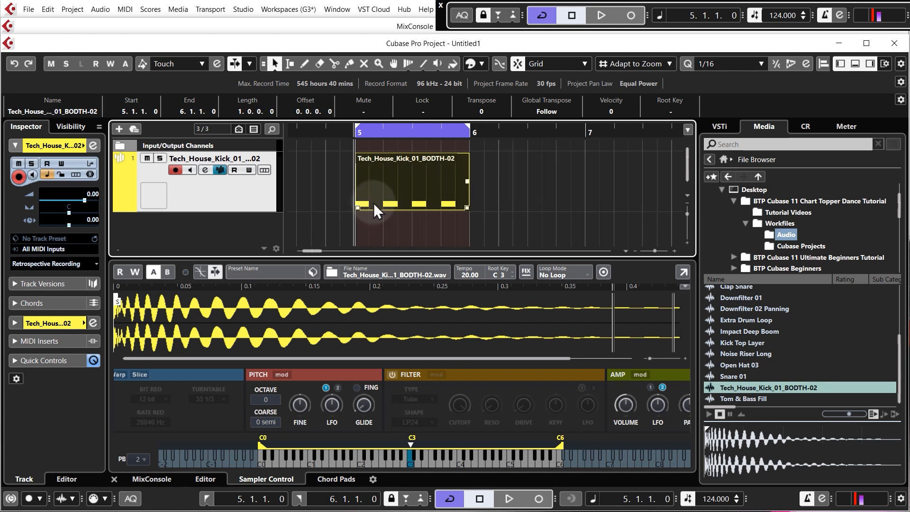
click(425, 223)
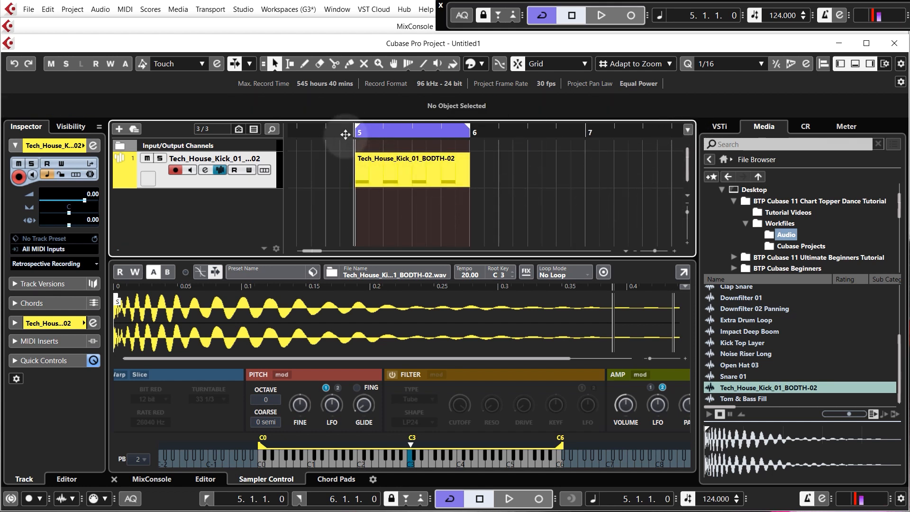
Play the looped kick pattern from the start of bar 5 and stop playback.
key(space)
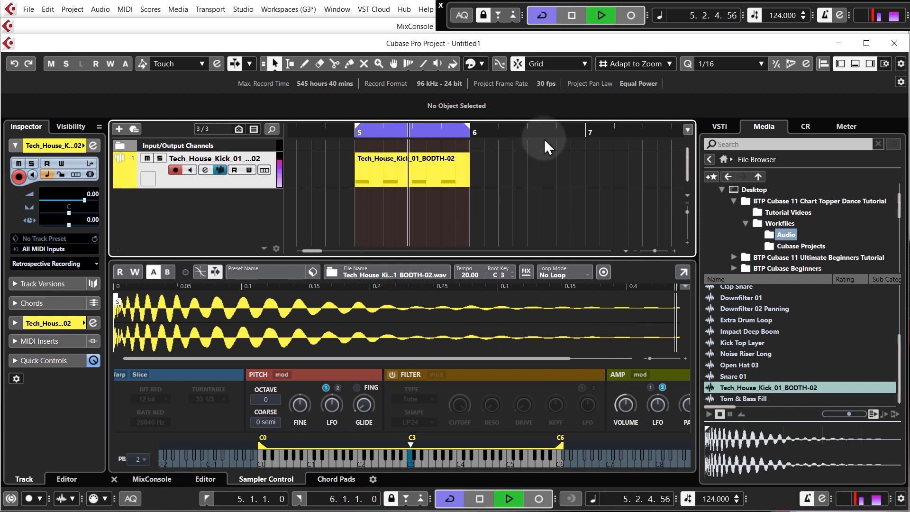
key(space)
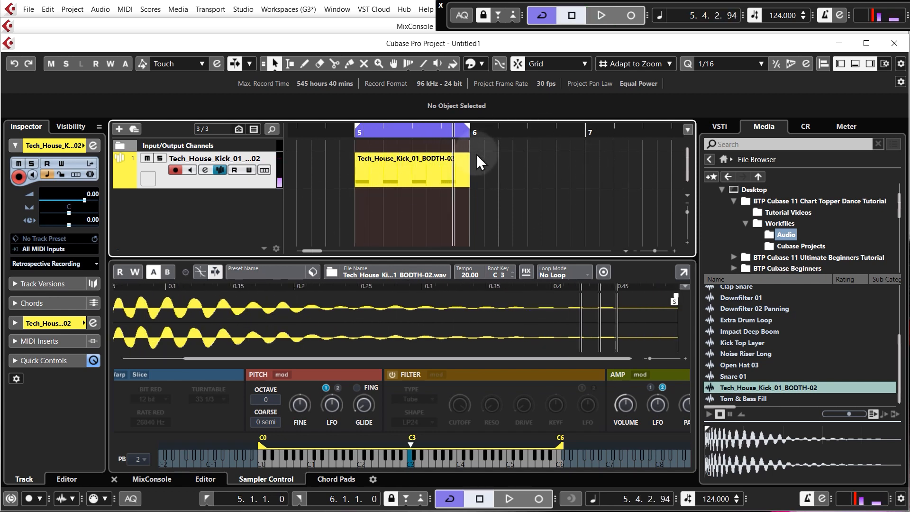
Reopen the file browser at the workfiles Audio folder and audition the Open Hat 03 sample.
click(723, 160)
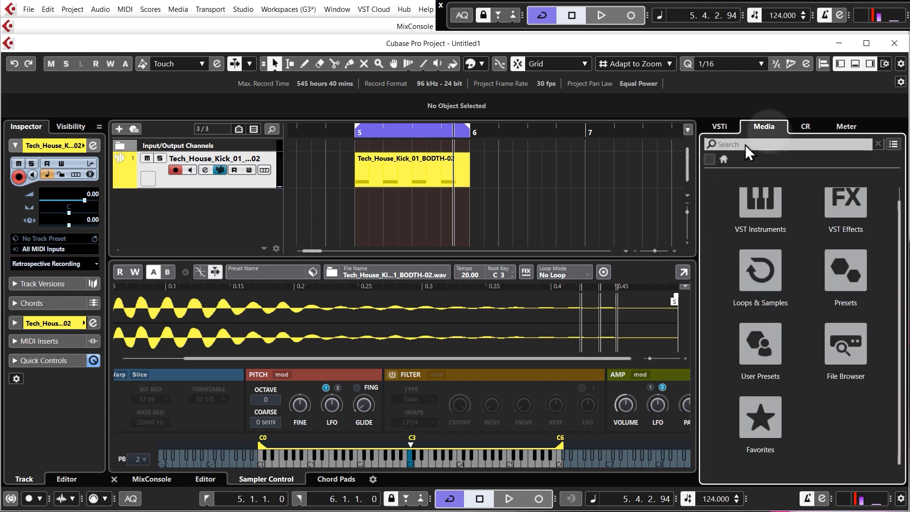
click(862, 336)
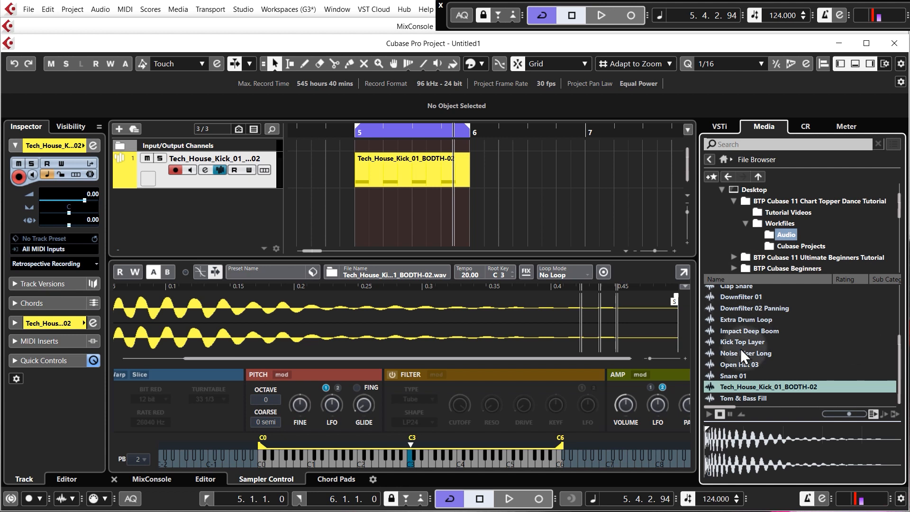
scroll(756, 354, up, 3)
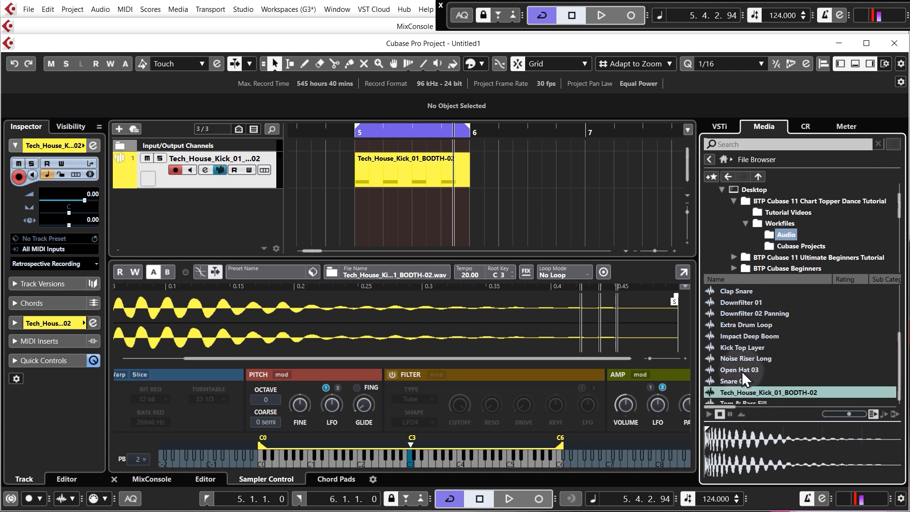
click(743, 370)
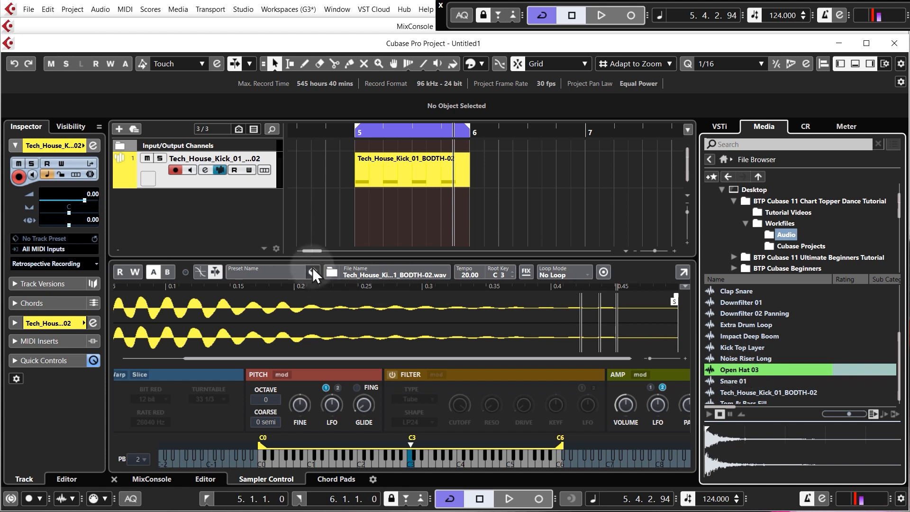
Duplicate the kick sampler track, load Open Hat 03 into the copy's sampler and play the loop.
right_click(254, 184)
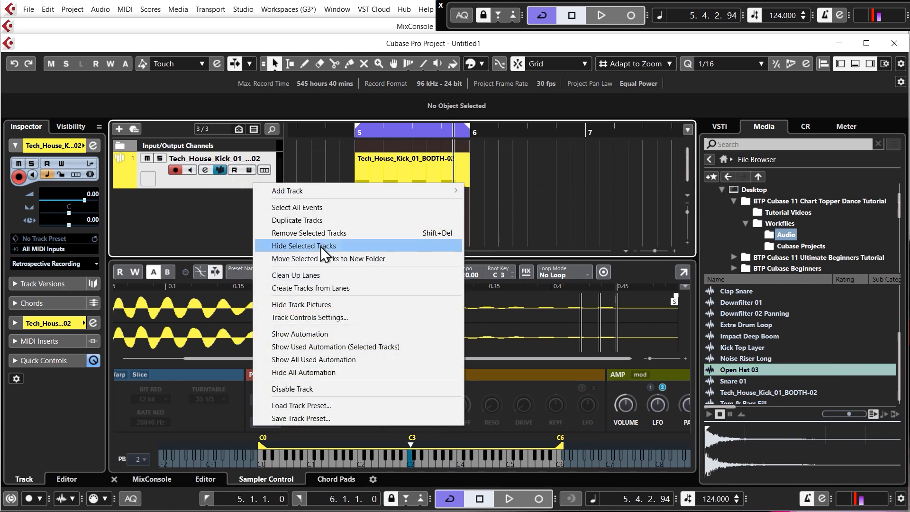
click(322, 220)
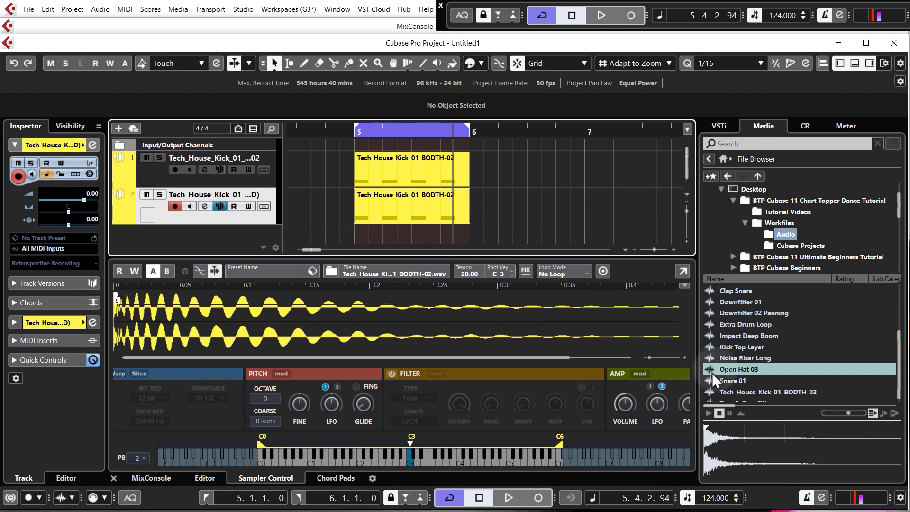
drag(737, 370, 447, 326)
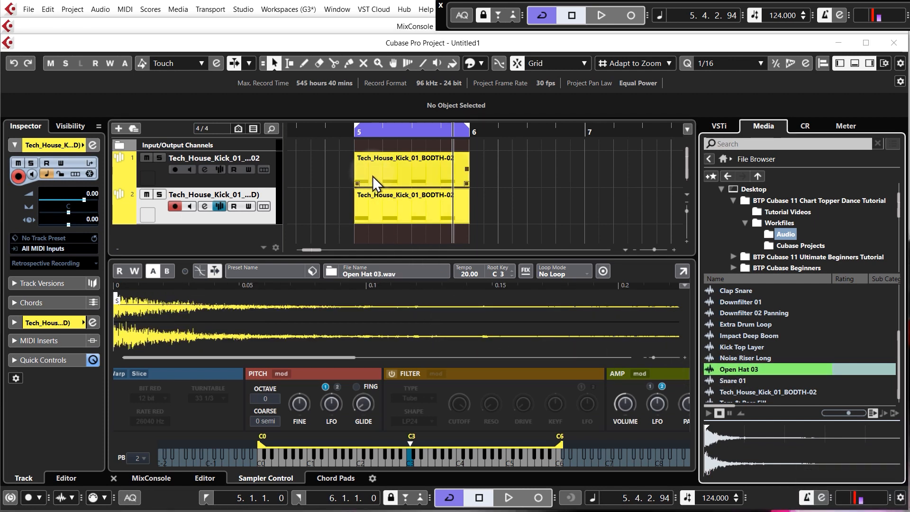
key(space)
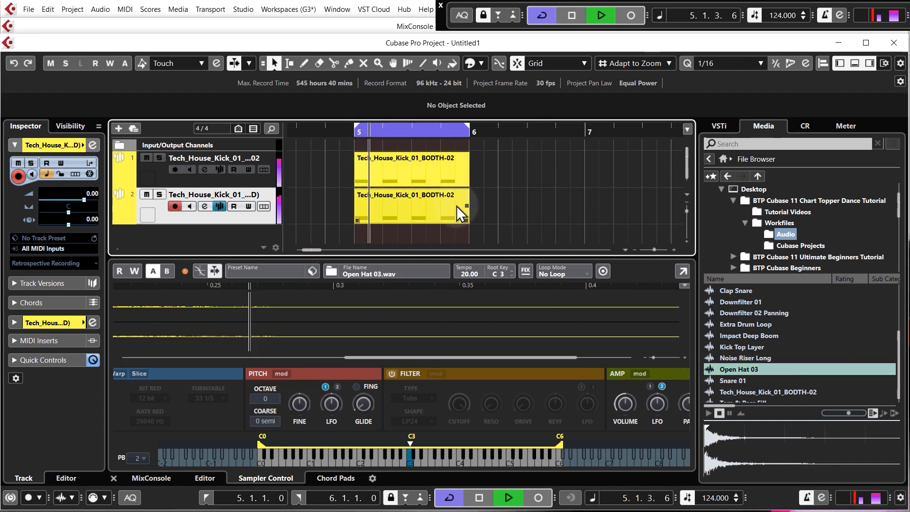
key(space)
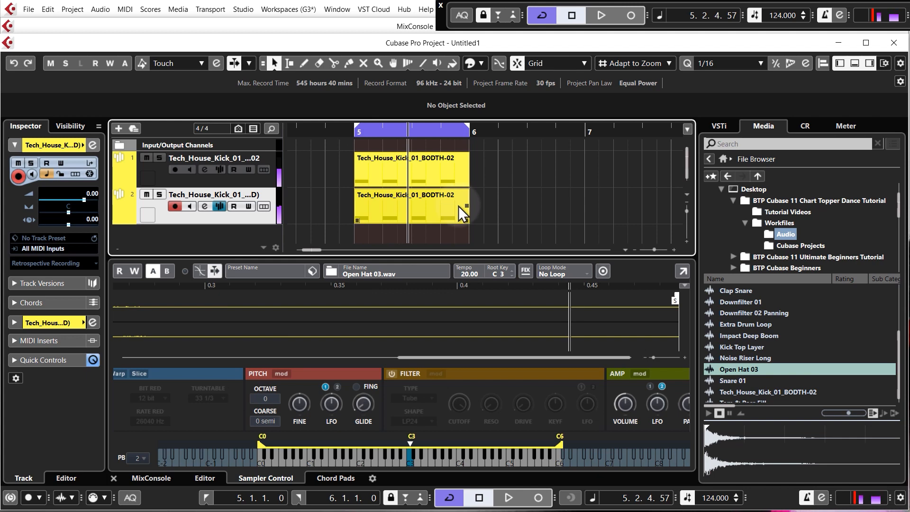
Shift all four C3 notes of the duplicated part to the offbeats, starting at 5.1.3.0, and play the loop to check them.
double_click(423, 210)
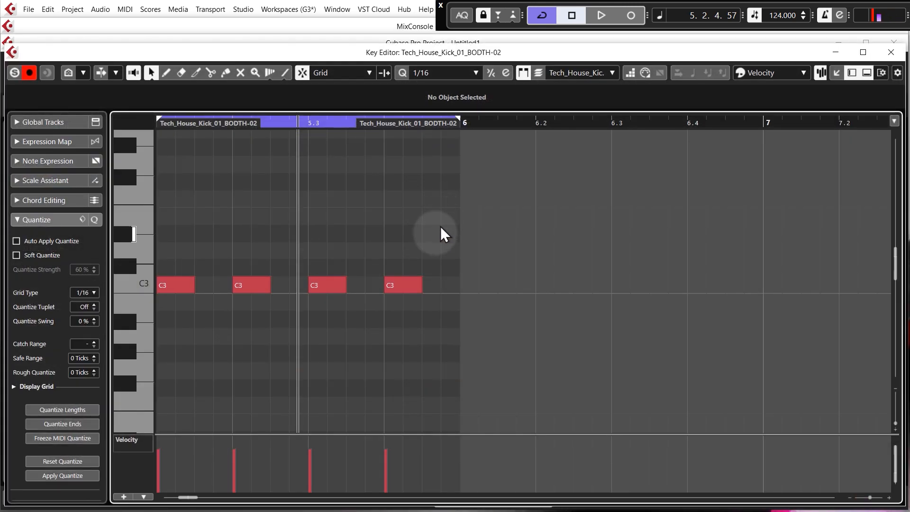
drag(564, 341, 273, 283)
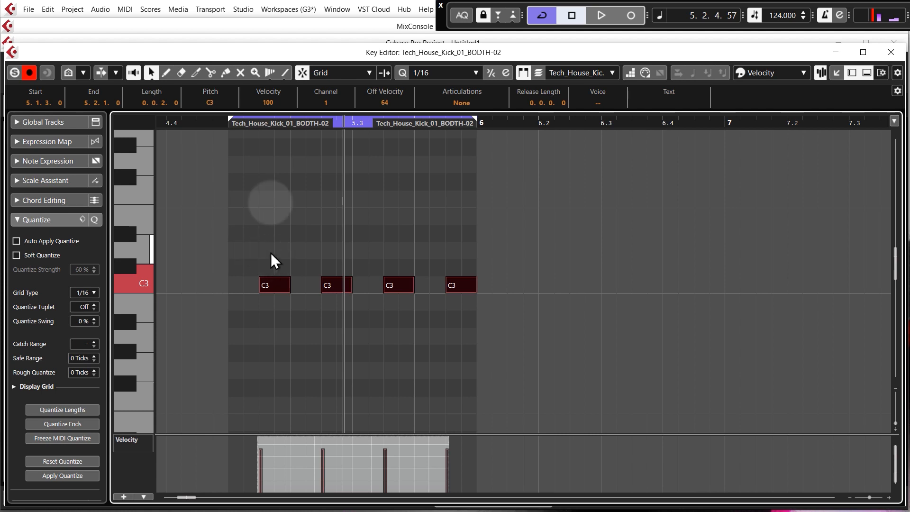
click(227, 125)
key(space)
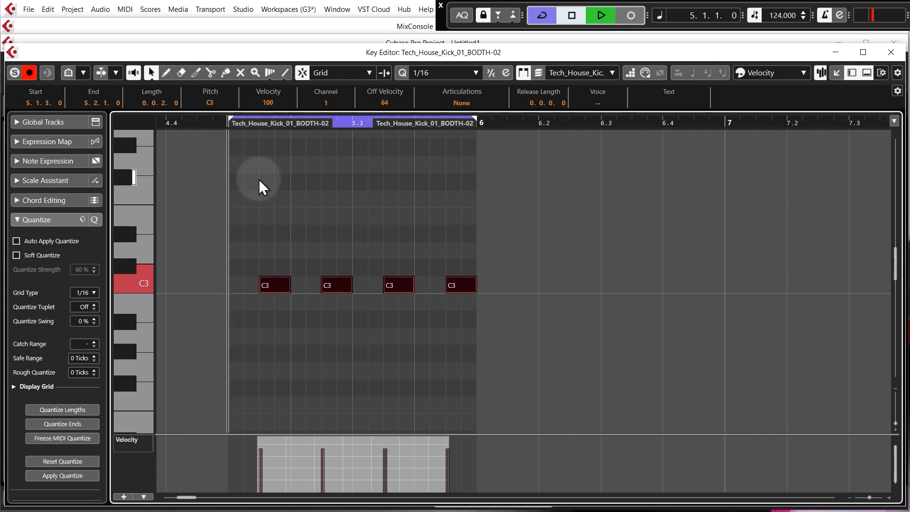
key(space)
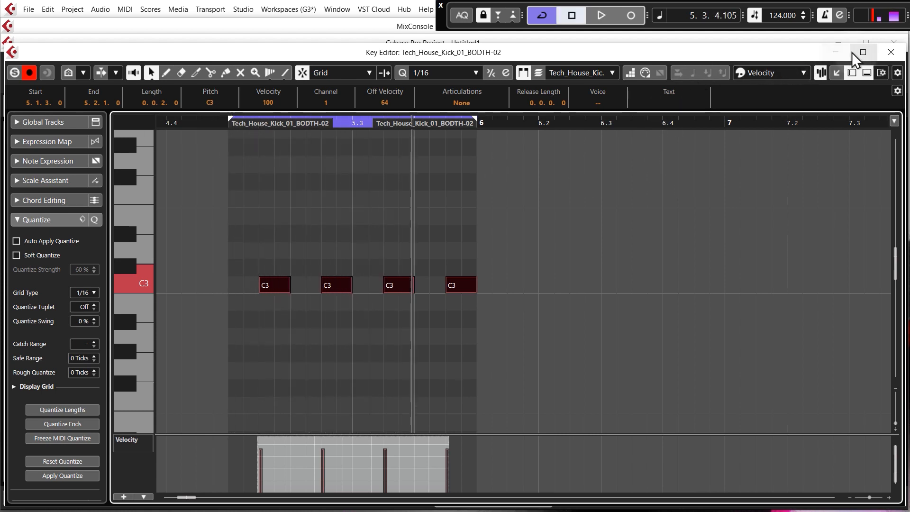
click(891, 52)
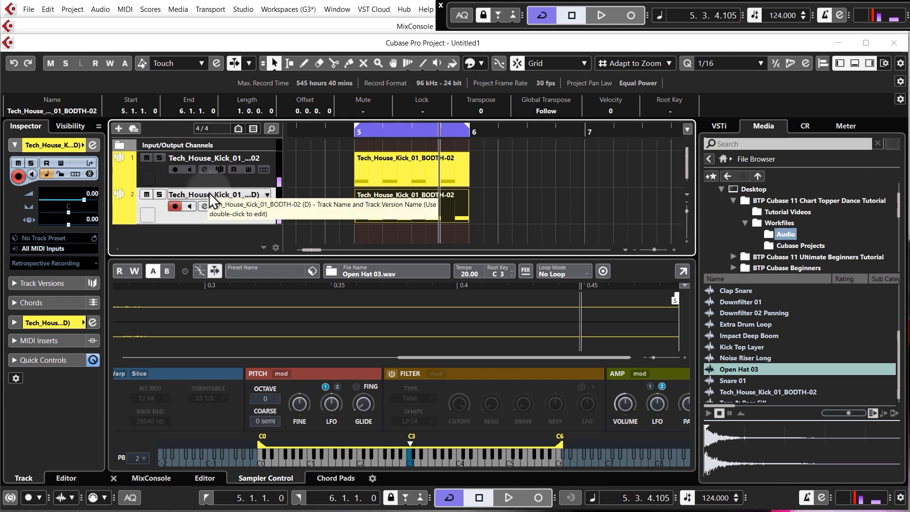
Rename the second track Open Hat and the first track Kick.
double_click(209, 193)
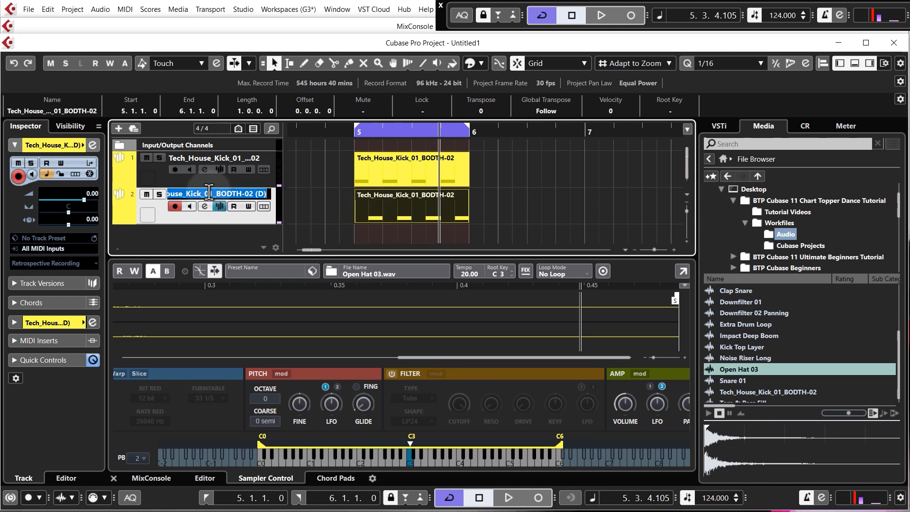
text(Open Hat)
key(Return)
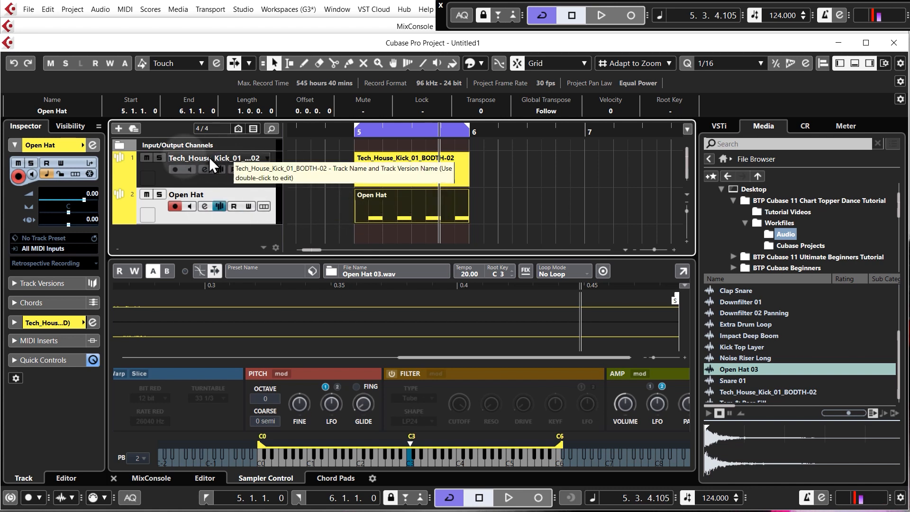
click(222, 157)
double_click(222, 157)
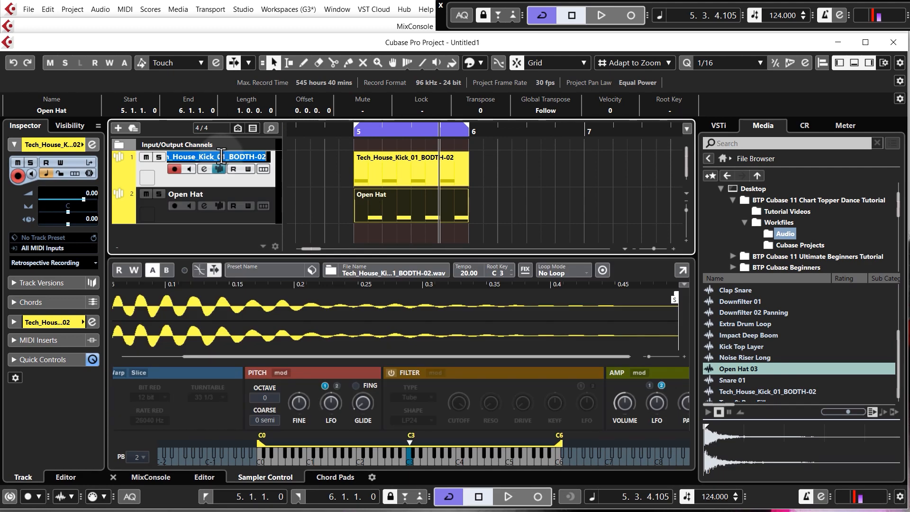
text(K)
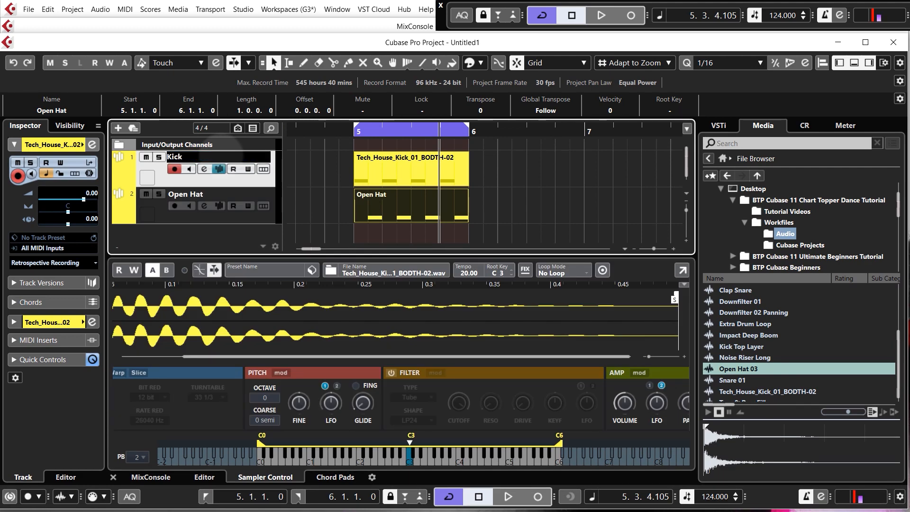
text(ick)
key(Return)
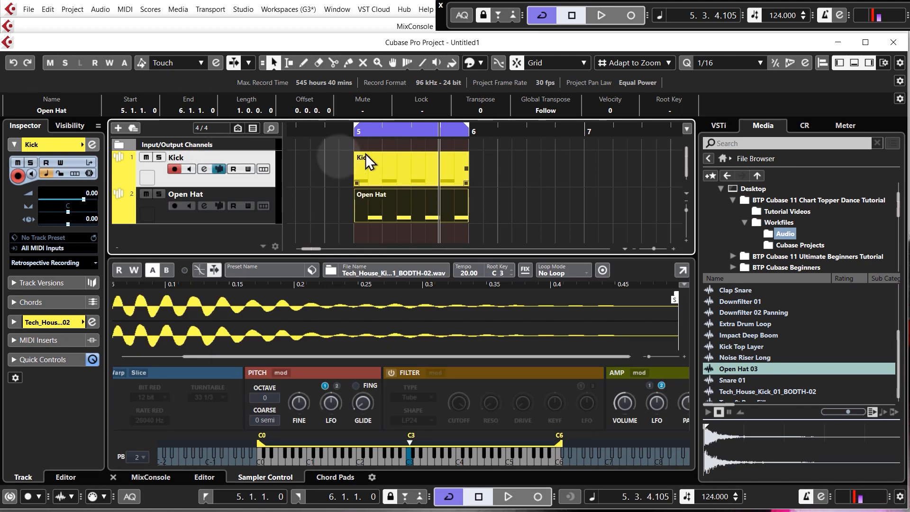
Return to the start of bar 5 and lower the Kick track's volume to -9.42 dB.
key(space)
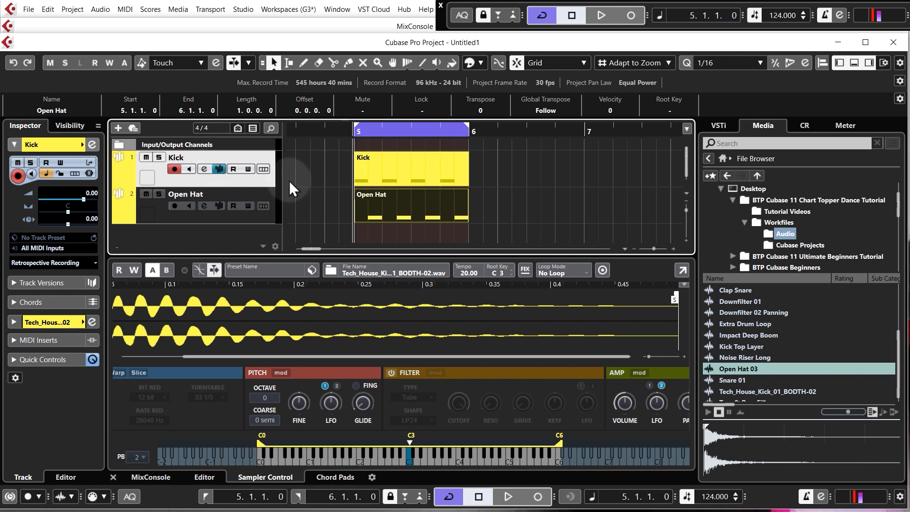
click(258, 217)
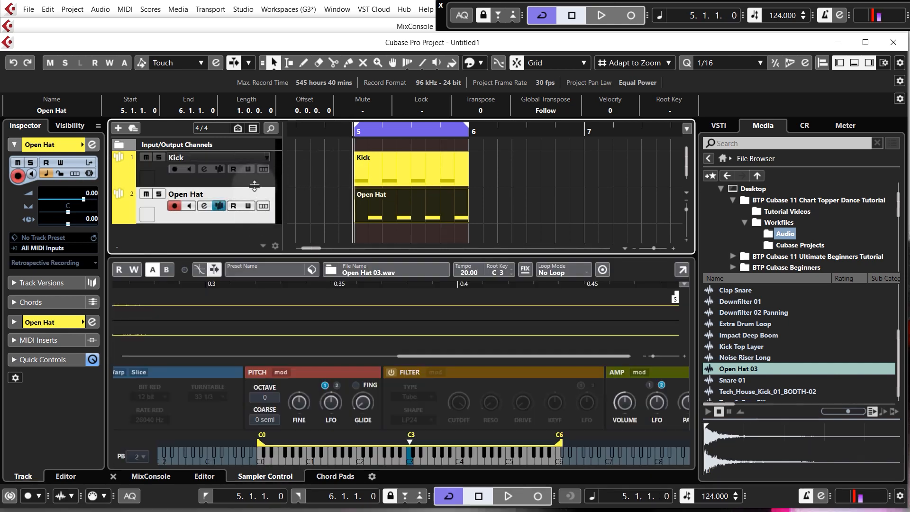
click(254, 181)
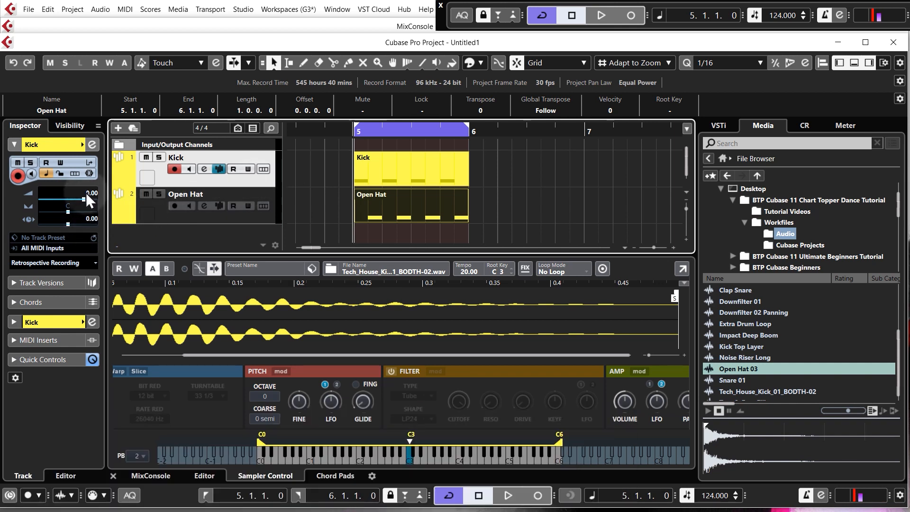
drag(86, 193, 90, 237)
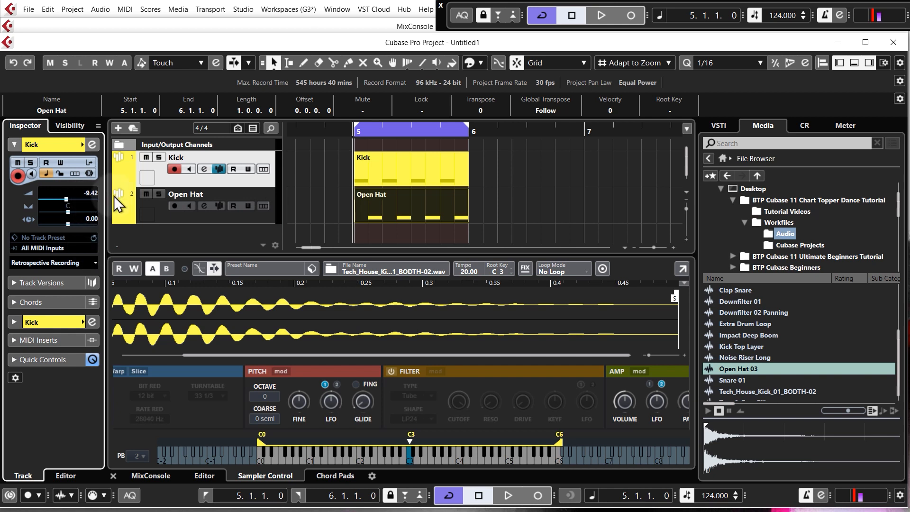
Lower the Open Hat track's volume to -9.79 dB, balancing it against the Kick while playing the loop.
click(212, 219)
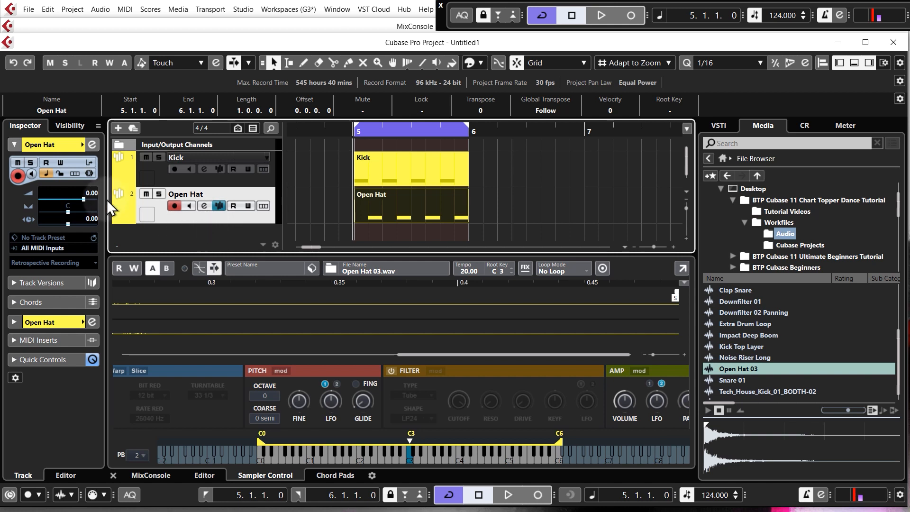
double_click(87, 194)
text(-2)
key(Return)
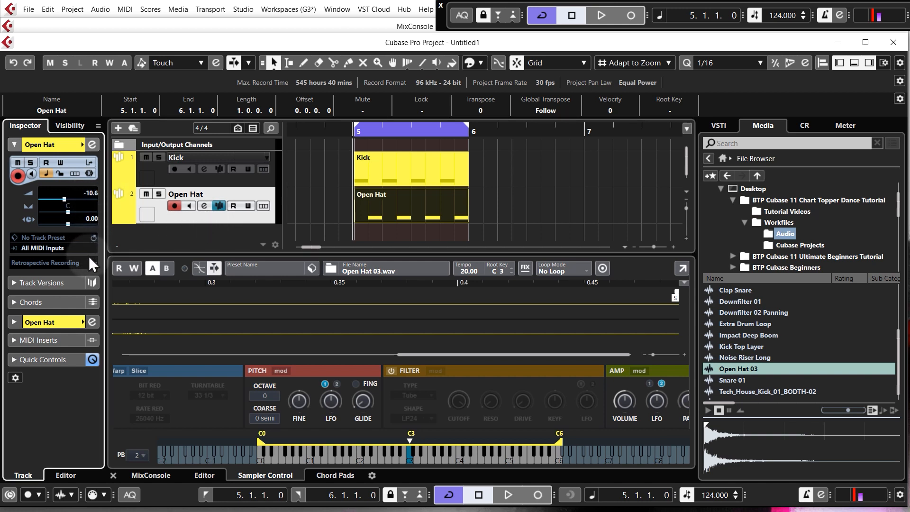
click(231, 178)
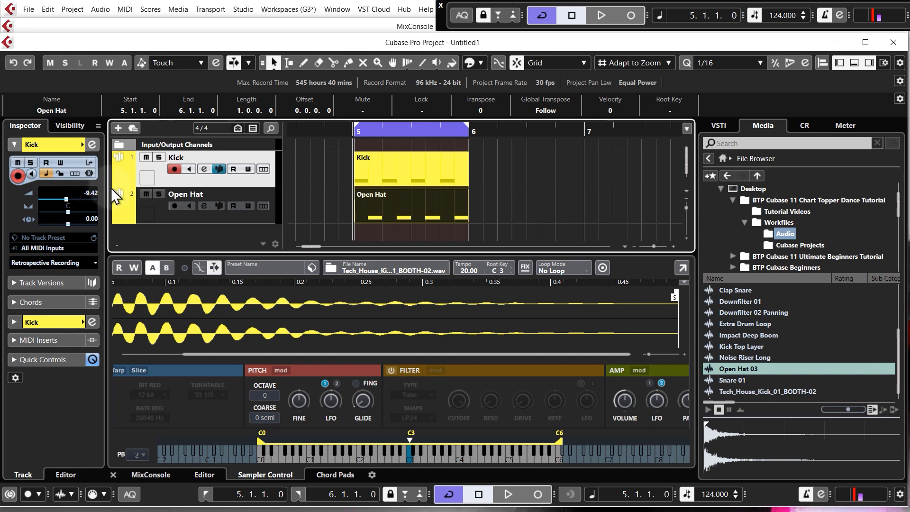
click(222, 215)
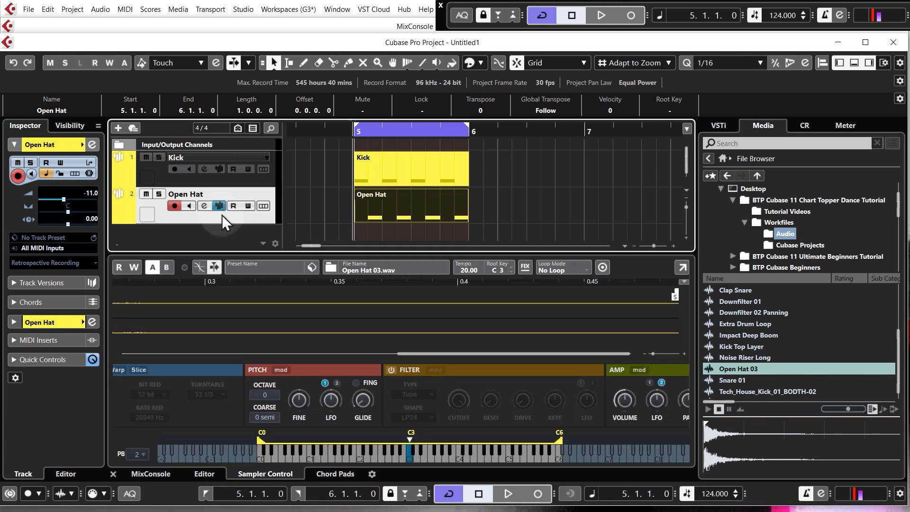
click(184, 177)
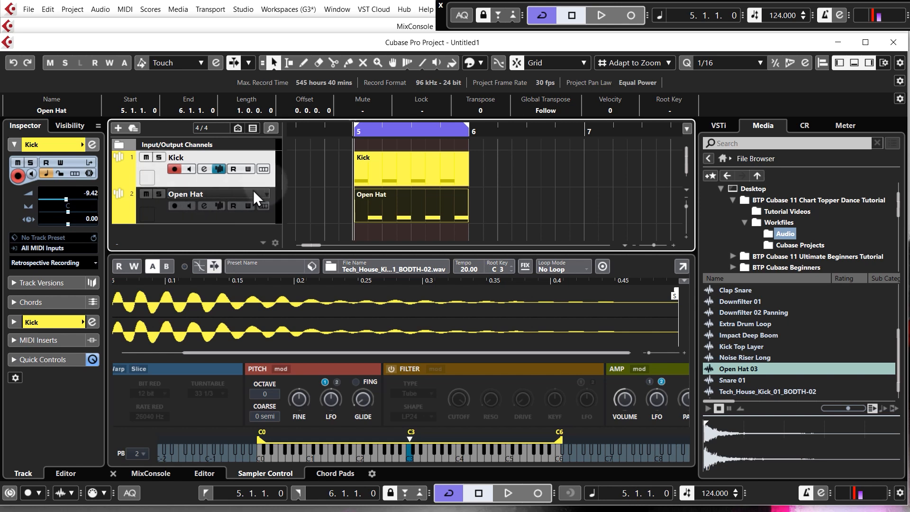
click(207, 215)
key(space)
click(476, 200)
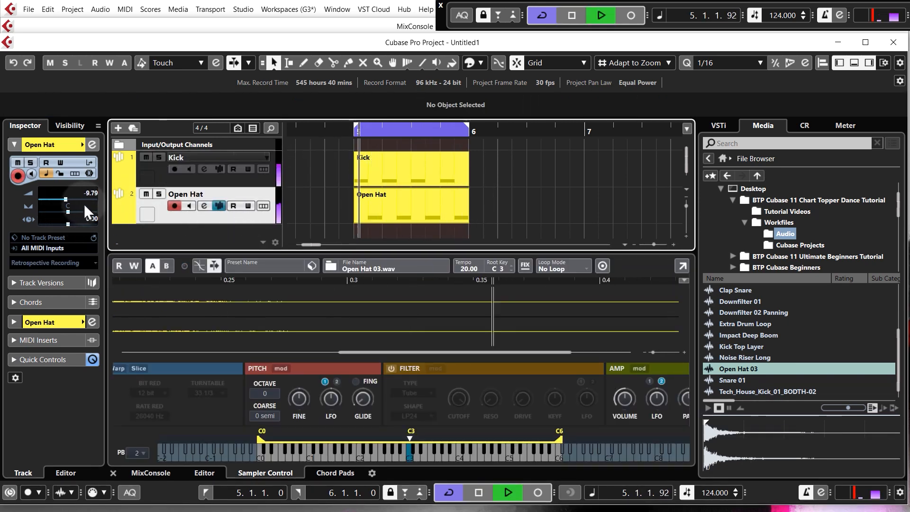
key(space)
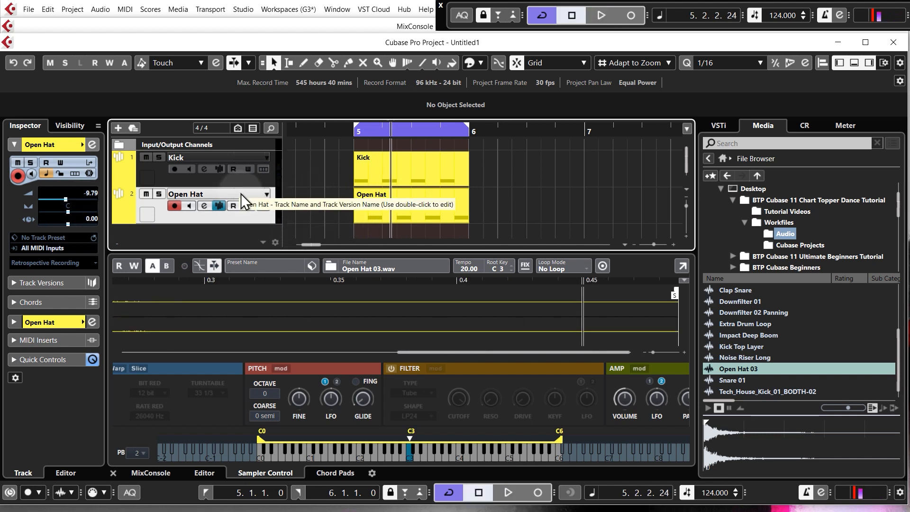
Open the Open Hat channel settings, solo the channel and play the loop to examine its frequency spectrum in the equalizer.
click(206, 205)
drag(535, 488, 311, 123)
key(space)
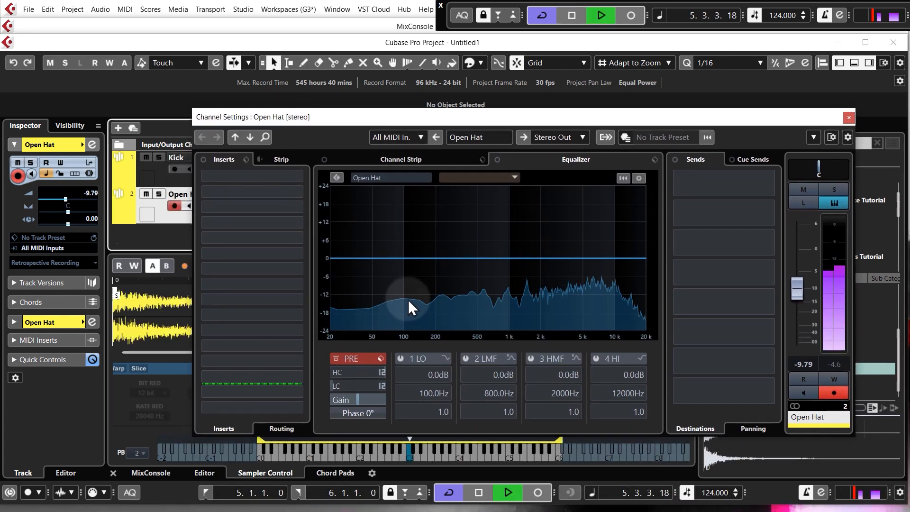
key(space)
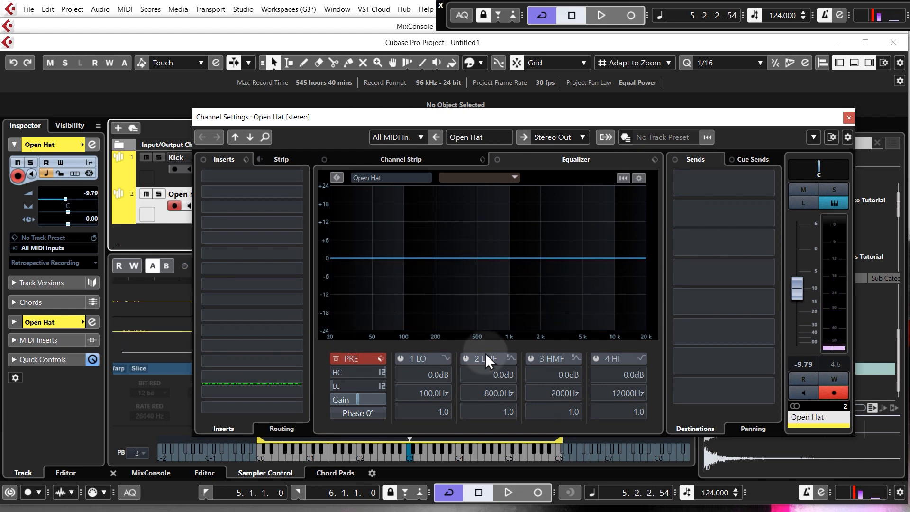
click(826, 192)
key(space)
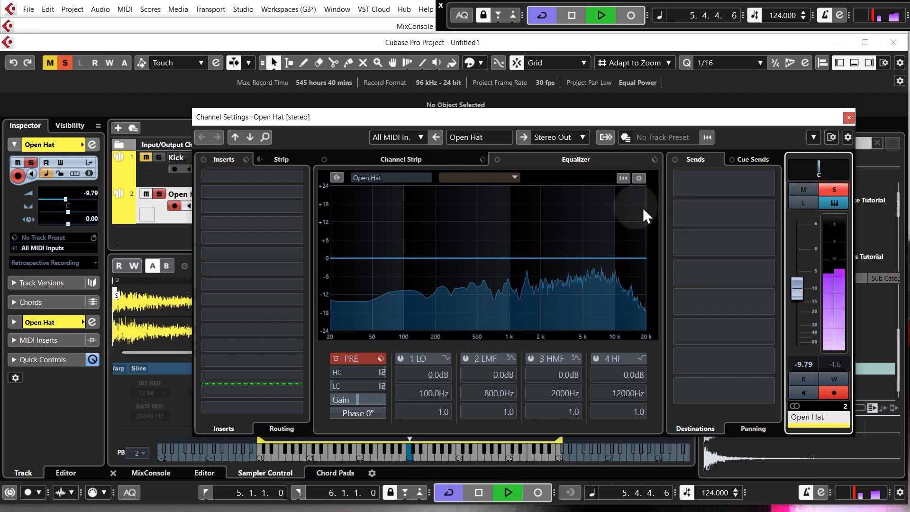
Enable a 48 dB/octave low-cut filter on the Open Hat channel and raise its frequency to 467.3 Hz while auditioning the loop.
key(space)
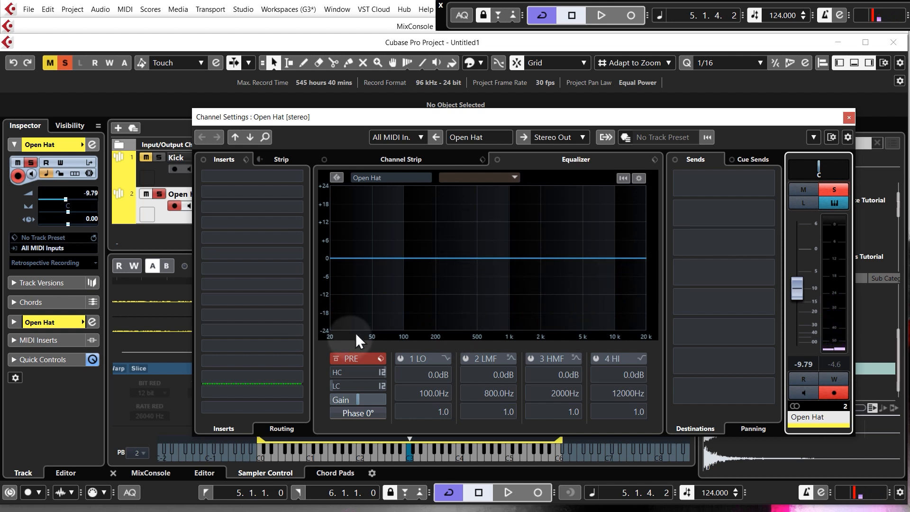
click(382, 385)
click(405, 440)
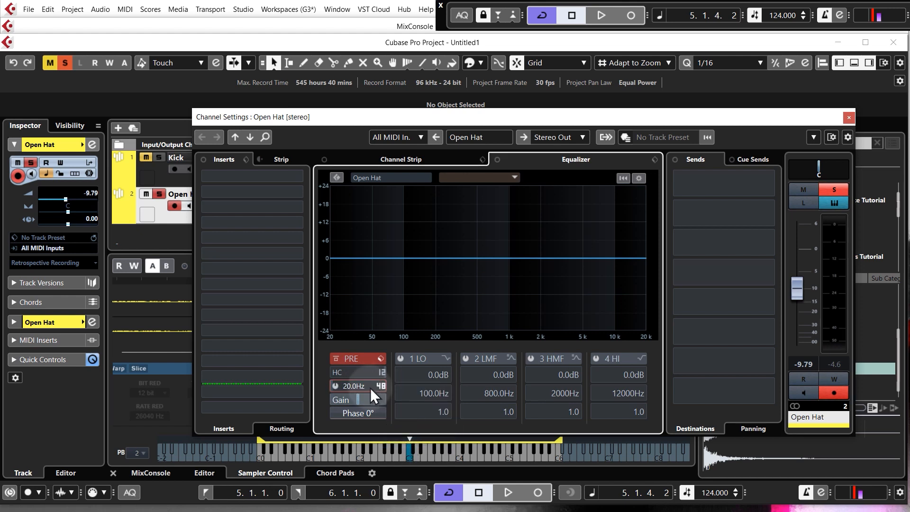
drag(369, 333, 377, 278)
key(space)
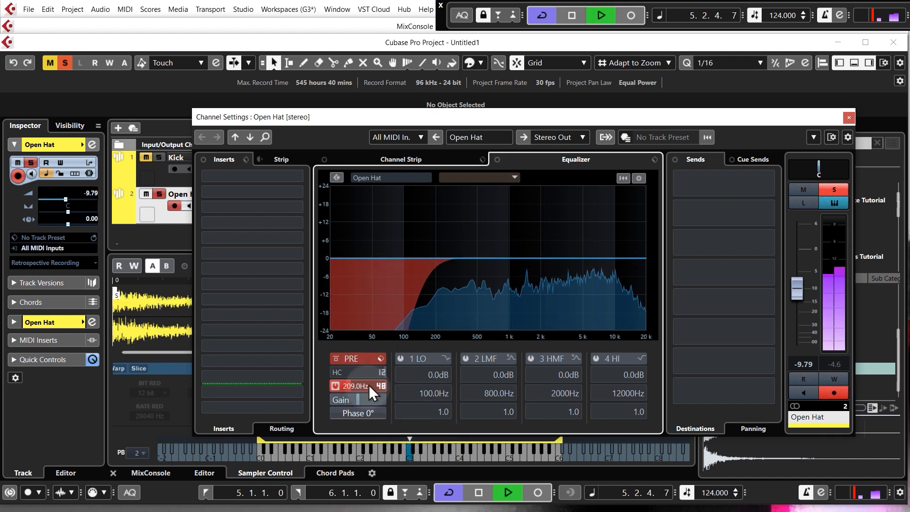
drag(369, 386, 365, 364)
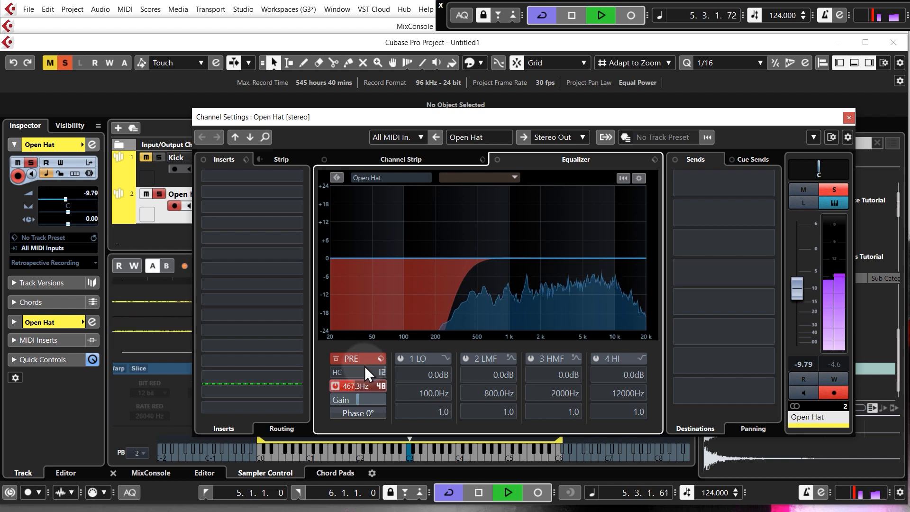
key(space)
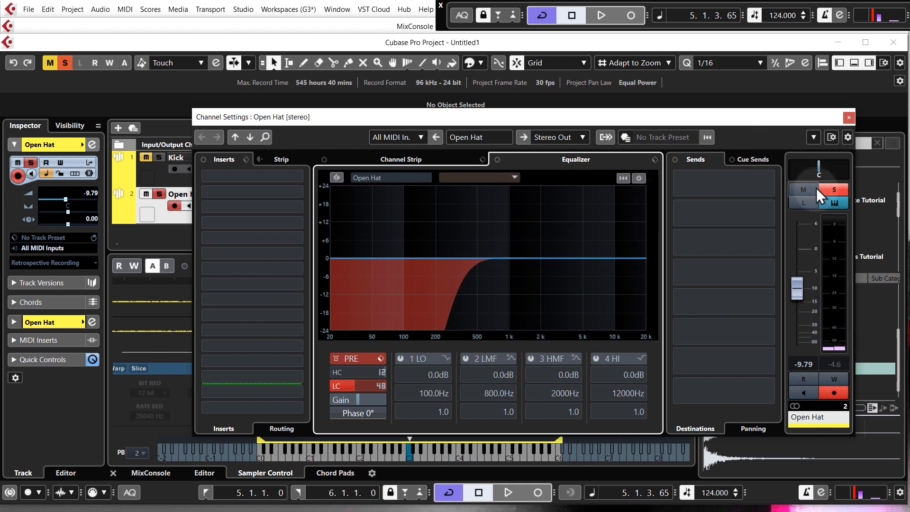
Unsolo the Open Hat track and boost its high EQ band by 5.1 dB at 2209 Hz while playing the full loop.
click(849, 118)
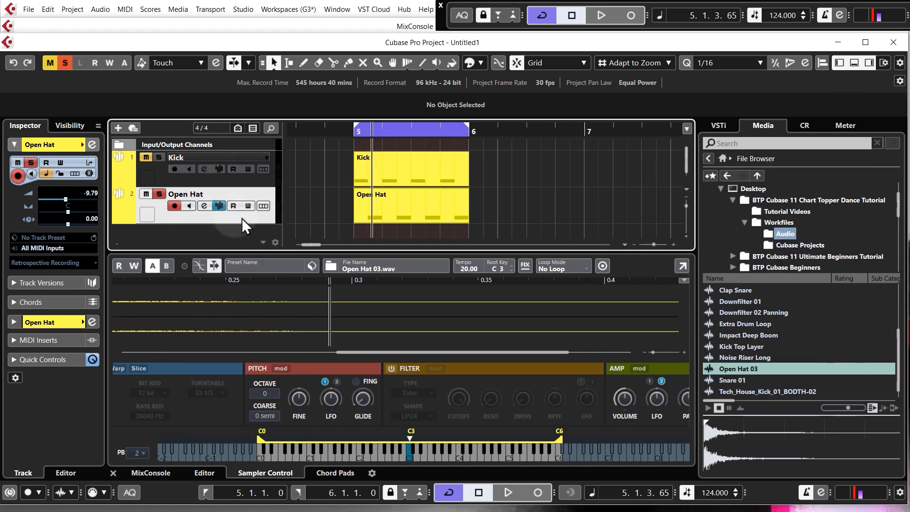
click(206, 207)
click(159, 194)
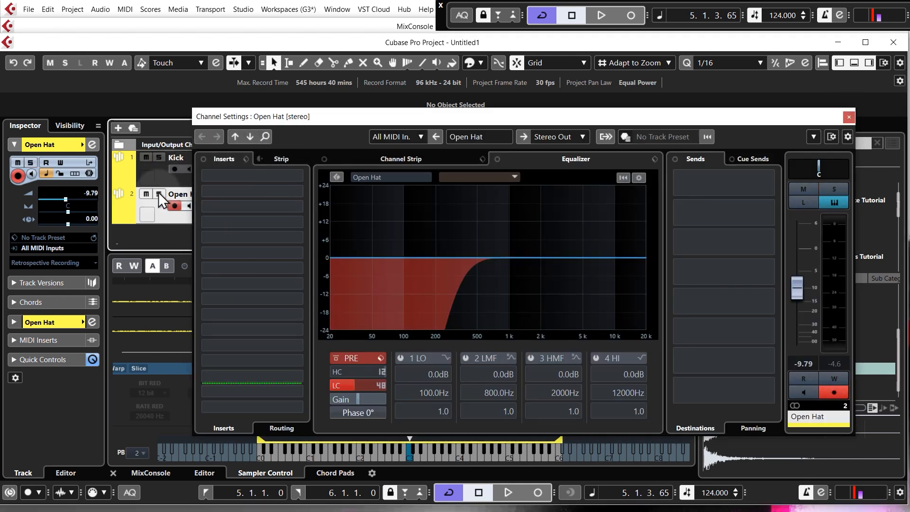
key(space)
drag(378, 121, 363, 121)
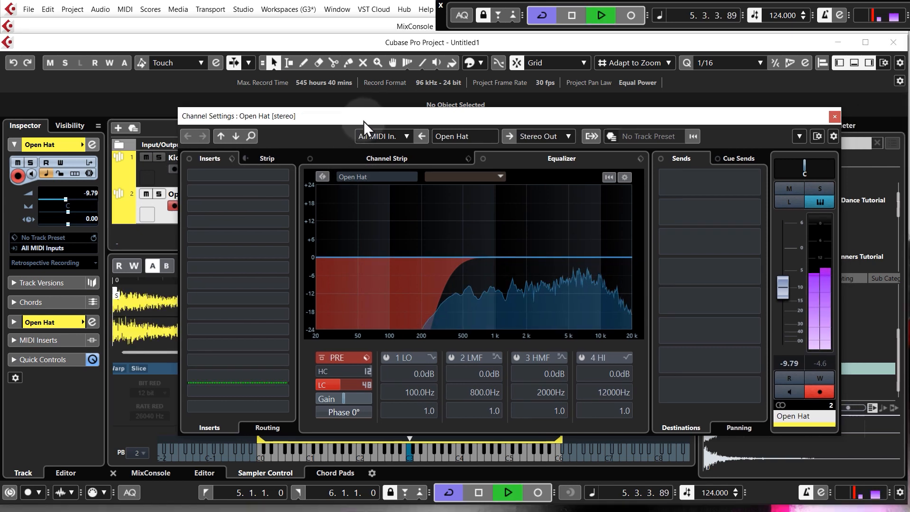
drag(624, 258, 532, 244)
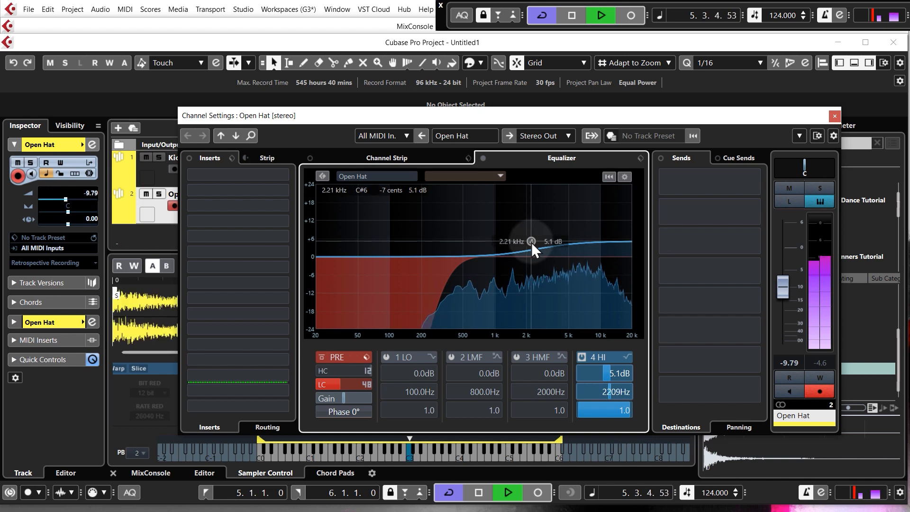
Compare the loop with the Open Hat equalizer bypassed and active, and close the channel settings.
click(483, 158)
key(space)
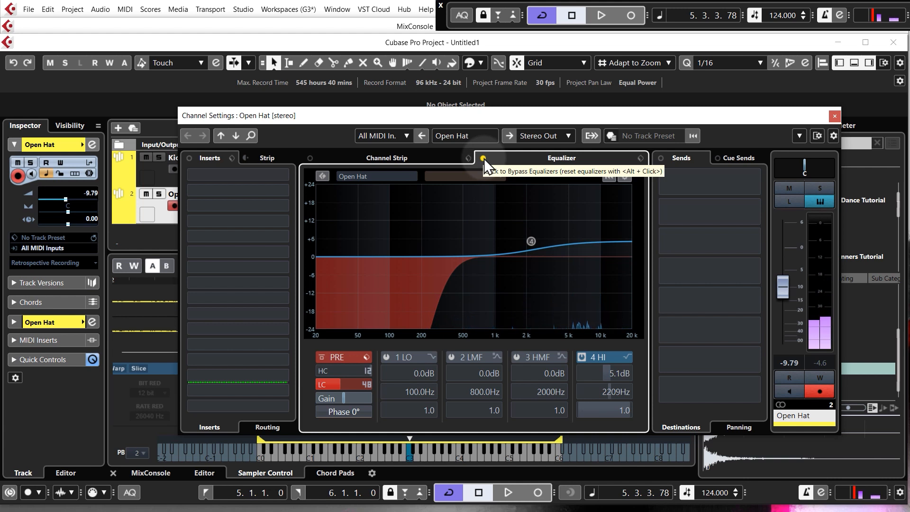
key(space)
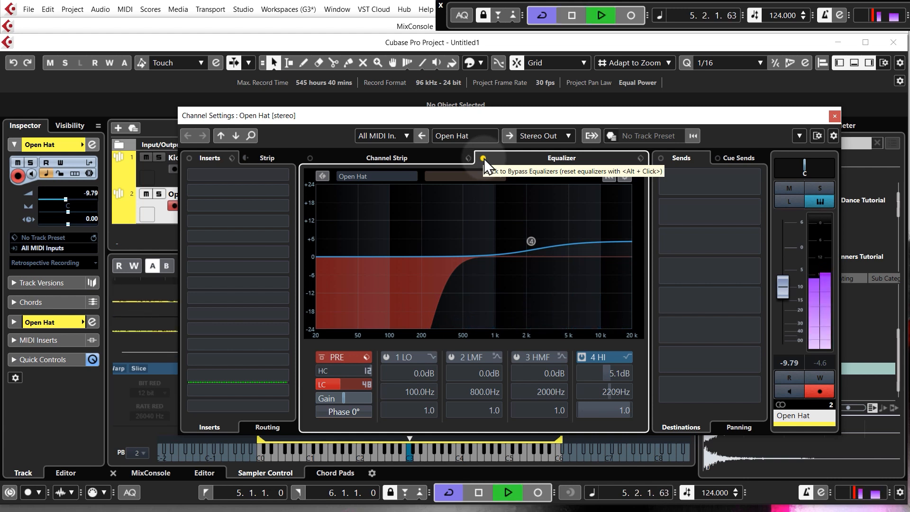
click(484, 158)
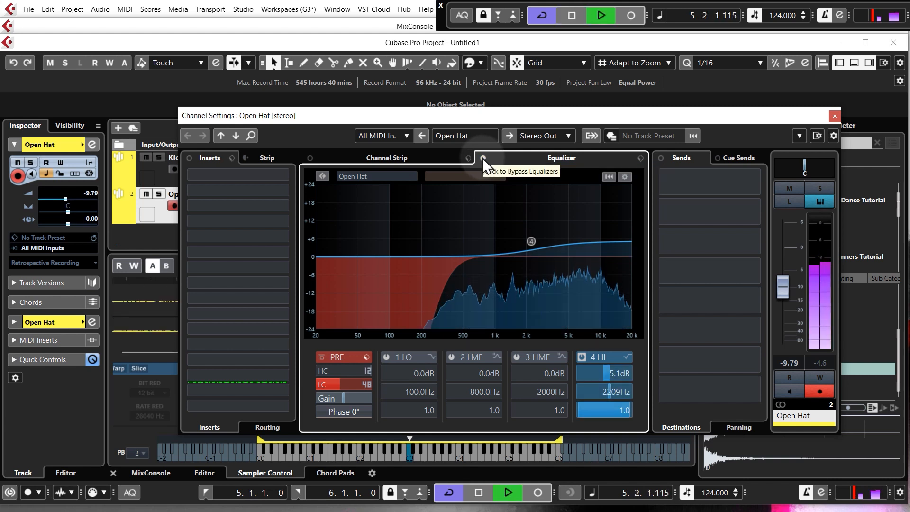
key(space)
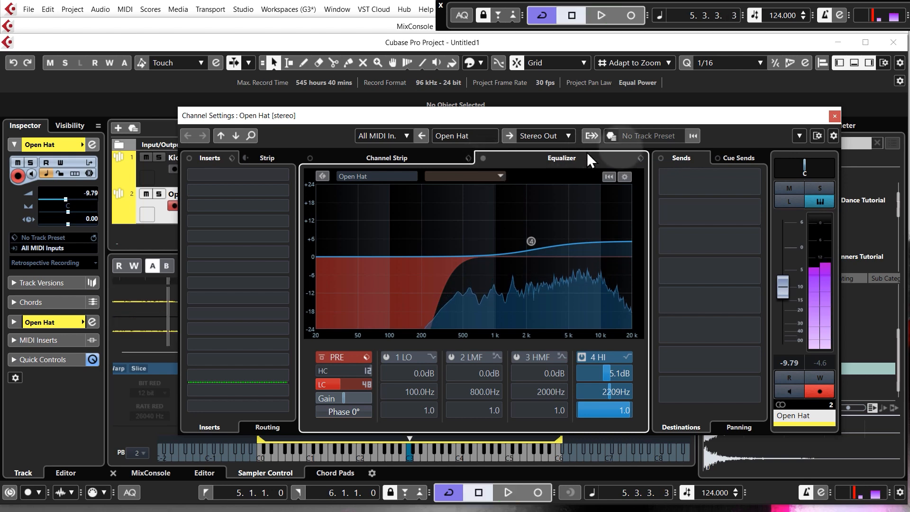
click(834, 116)
Lower the Open Hat track's volume to -17.2 dB, balancing it against the Kick while playing the loop.
scroll(90, 198, down, 1)
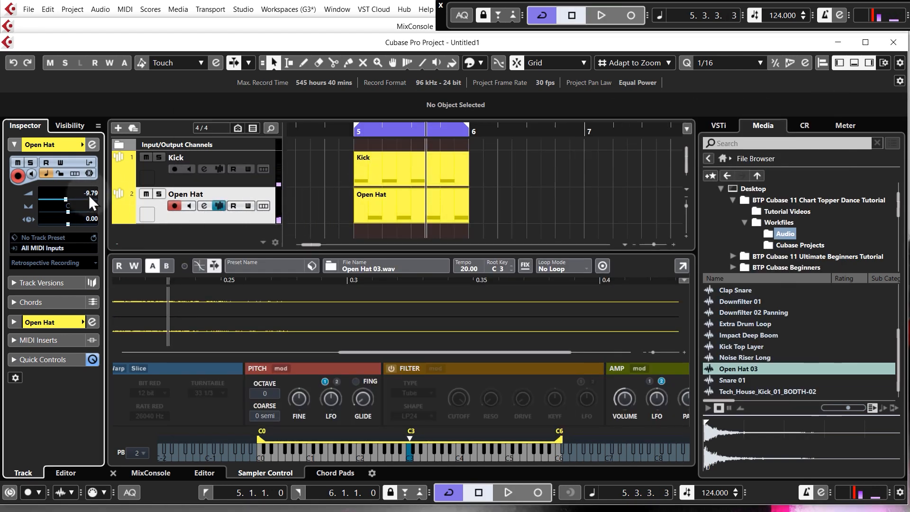
scroll(90, 200, down, 1)
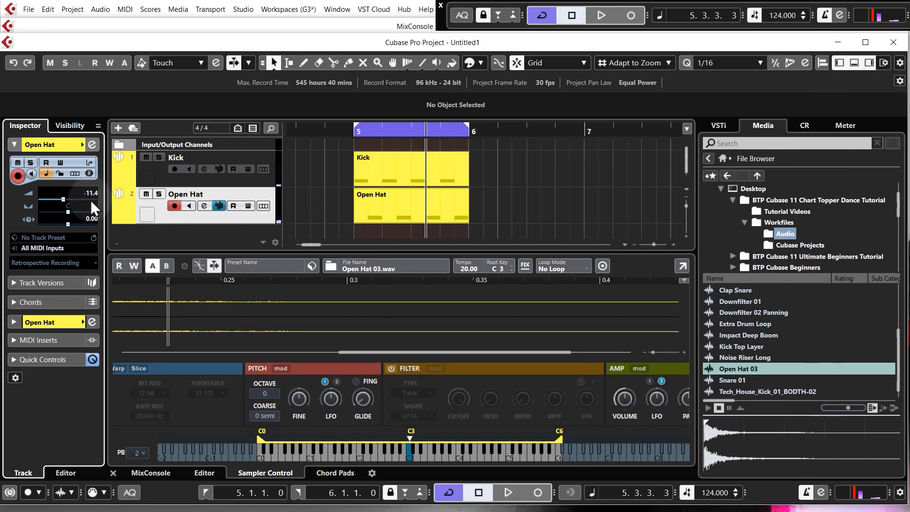
click(352, 132)
key(space)
scroll(90, 195, down, 2)
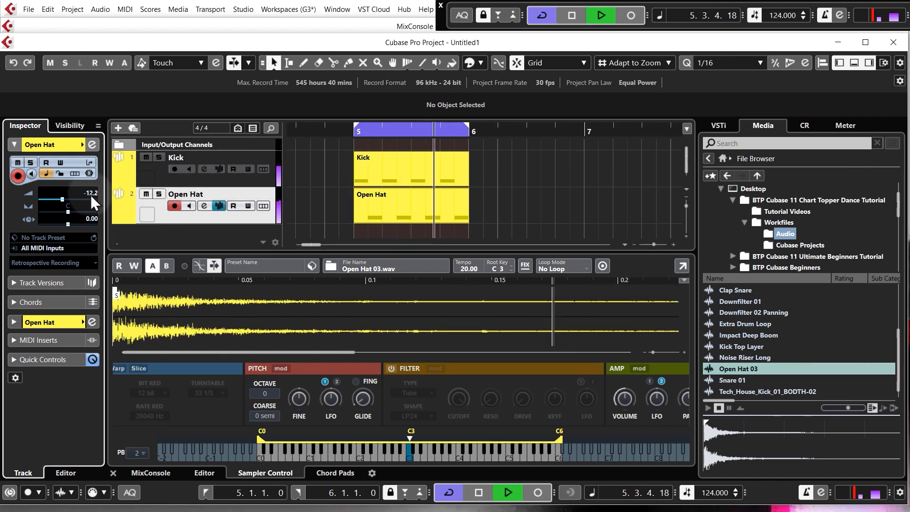
scroll(91, 197, down, 1)
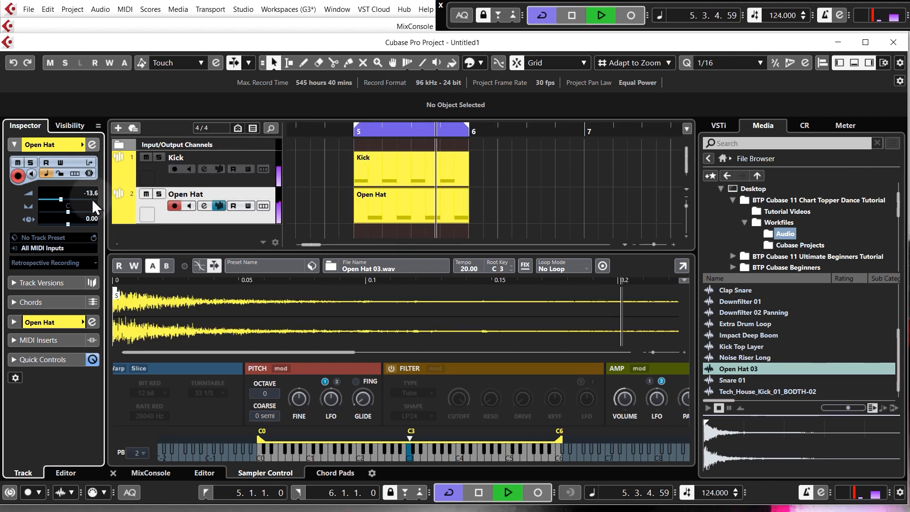
scroll(99, 195, down, 4)
key(space)
click(344, 181)
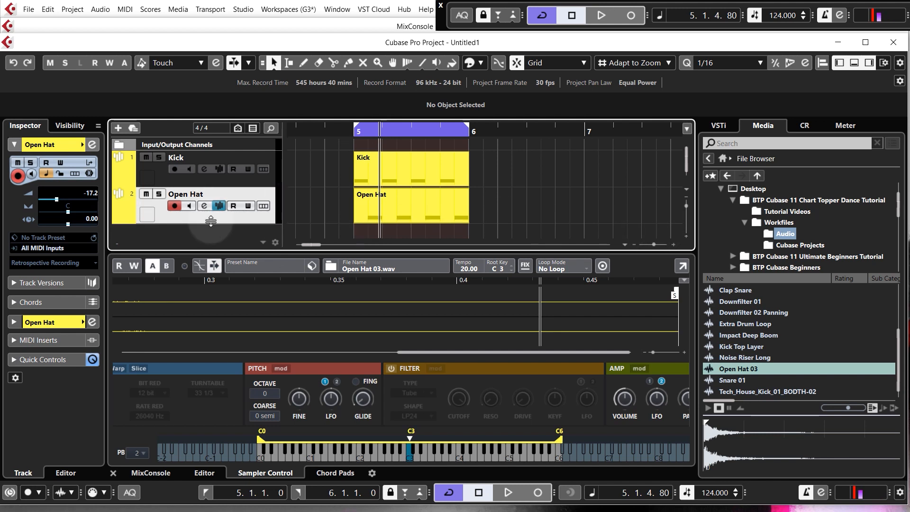
Reduce the track heights so that all tracks display two rows.
drag(211, 221, 211, 212)
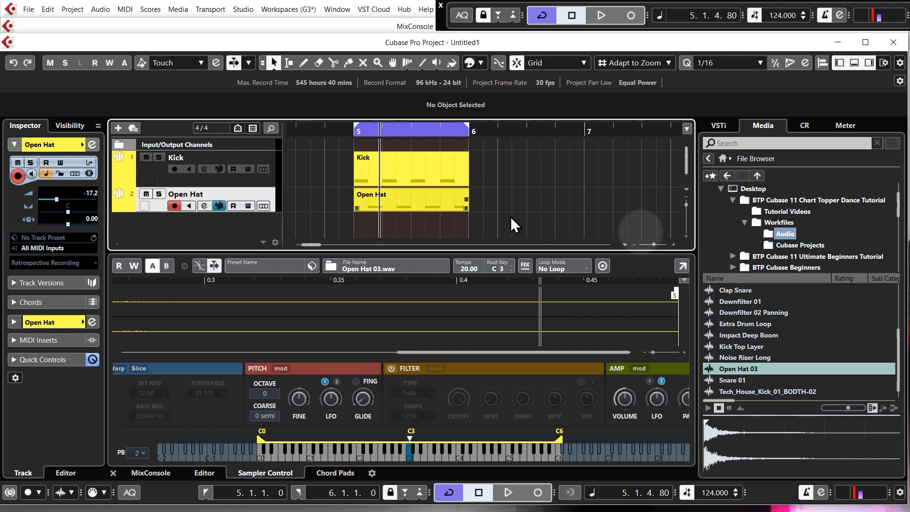
click(686, 189)
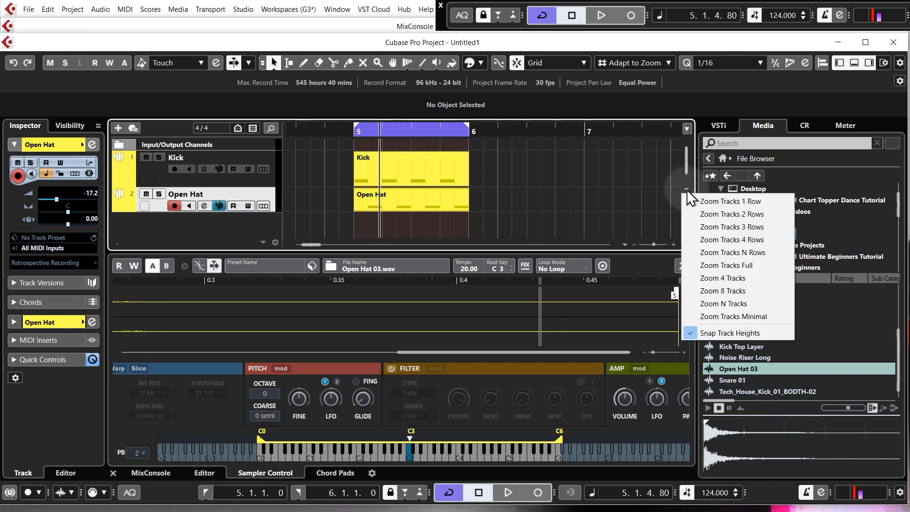
click(753, 214)
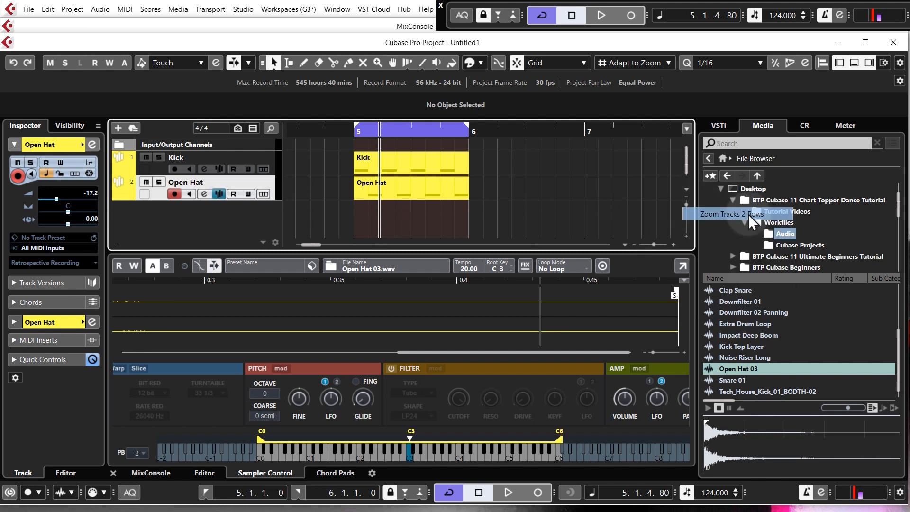
Preview the Clap Snare sample in the Audio folder and create a new sampler track from it.
click(745, 291)
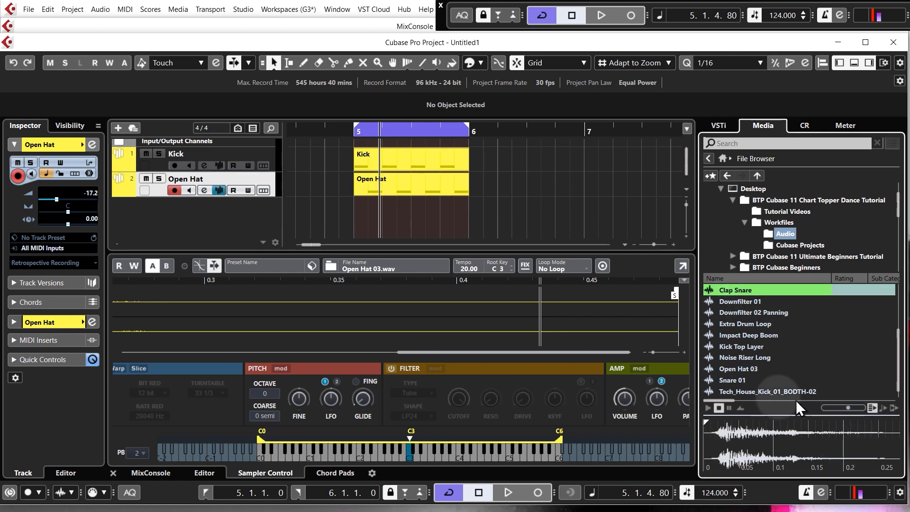
click(708, 407)
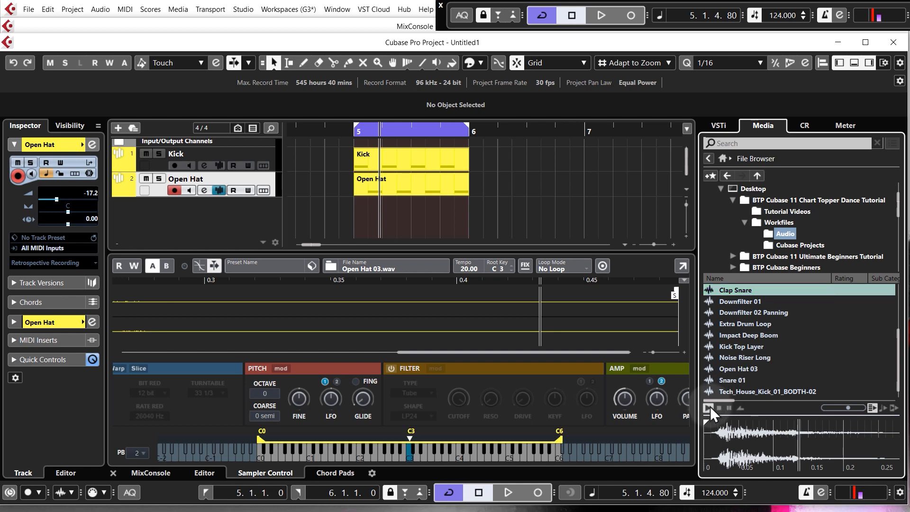
right_click(729, 289)
click(752, 297)
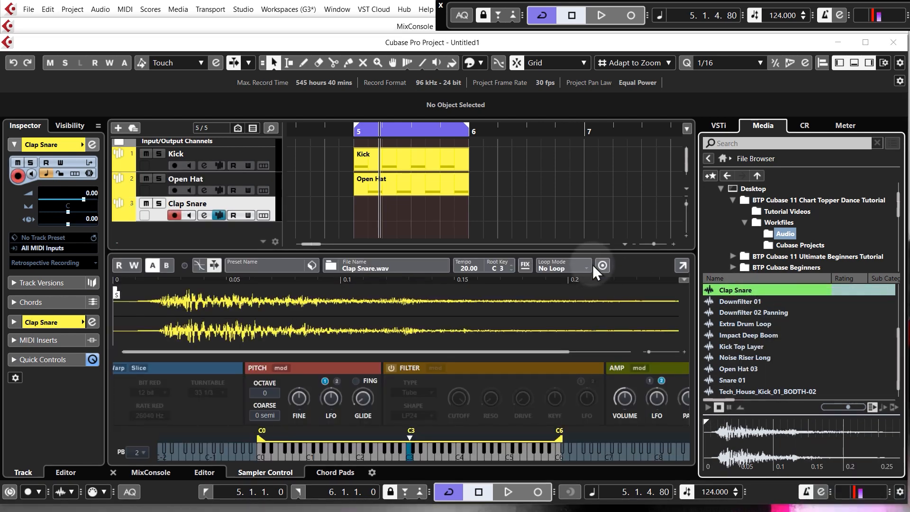
Draw a one-bar empty part at bar 5 on the Clap Snare track, then open and close its Key Editor.
drag(355, 207, 458, 209)
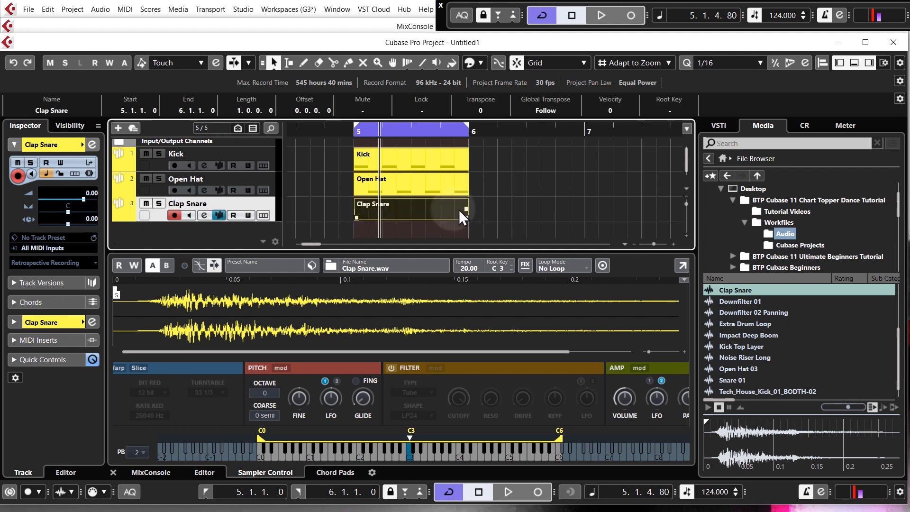
double_click(374, 209)
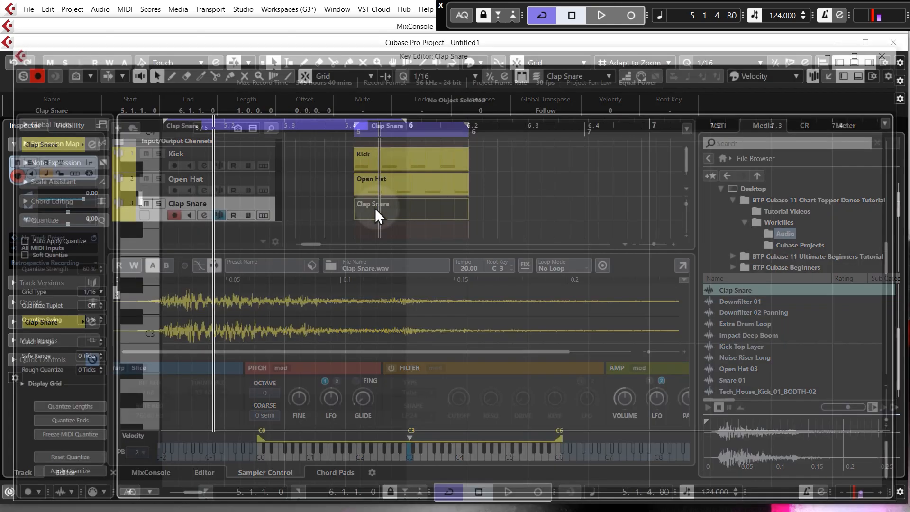
click(896, 55)
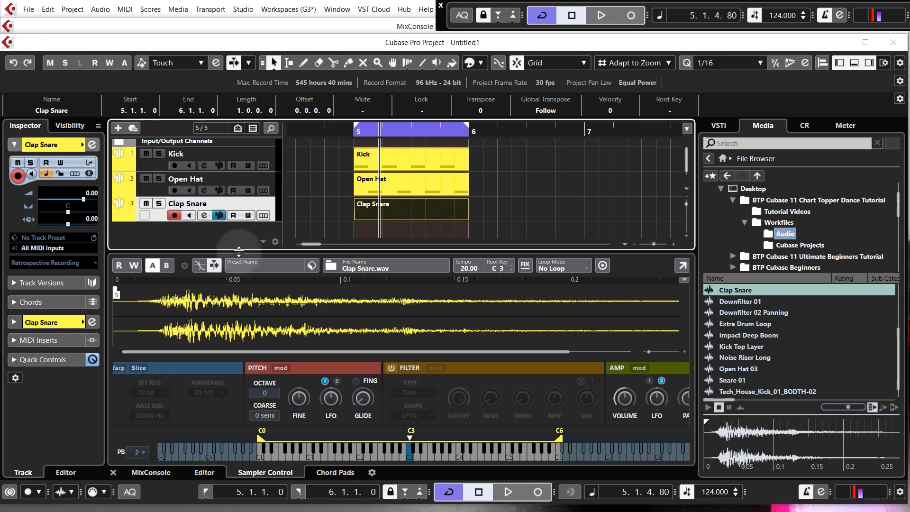
Audition the Clap Snare sample on C3 and examine in its enlarged waveform how far the peak lies from the sample start.
drag(238, 251, 238, 209)
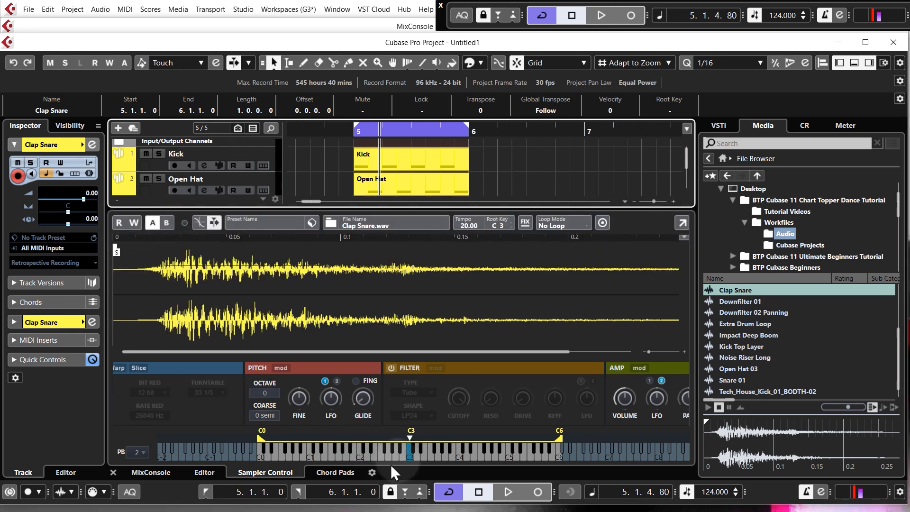
click(408, 457)
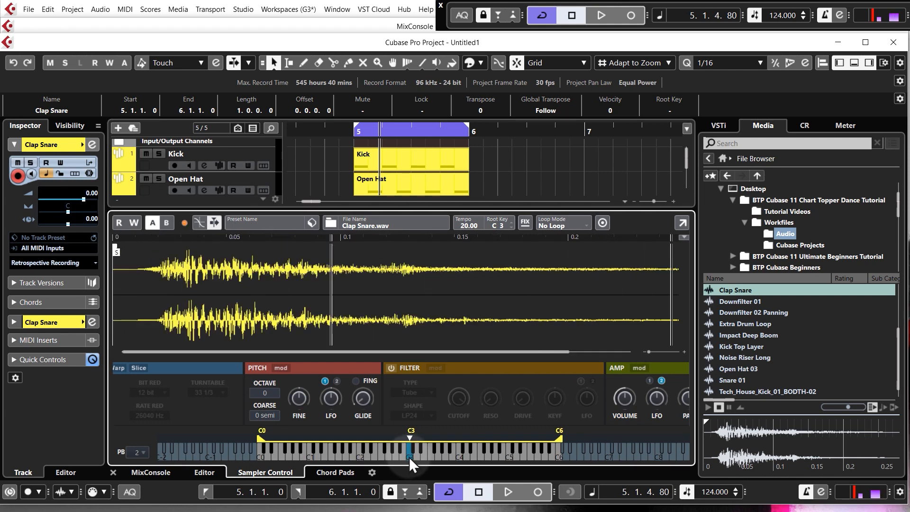
click(410, 457)
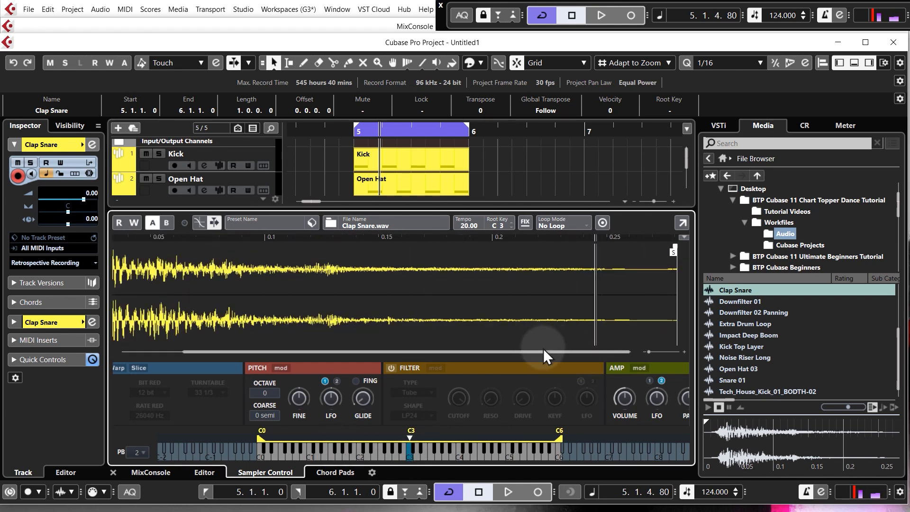
drag(646, 352, 639, 352)
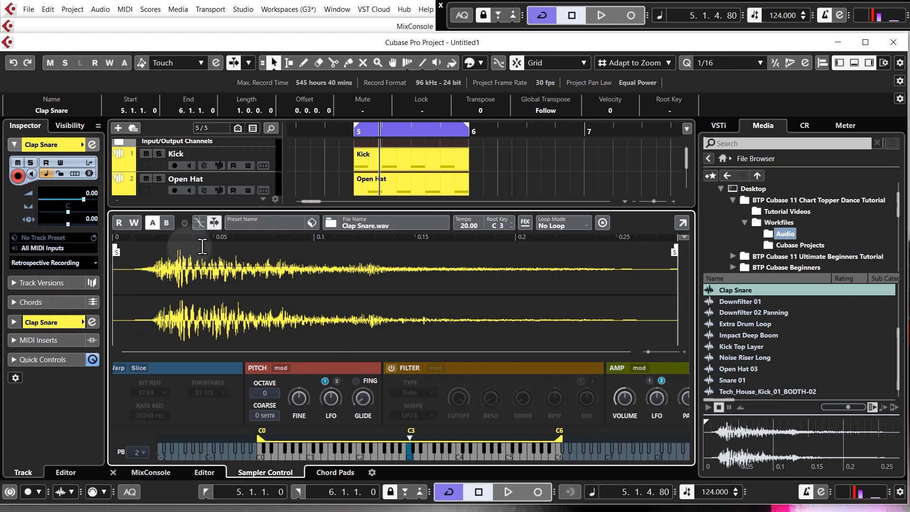
click(175, 270)
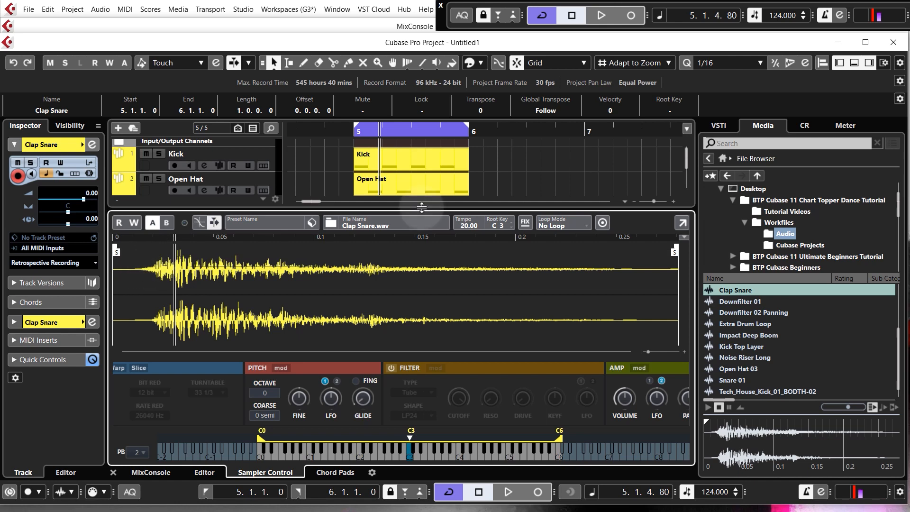
Remove the Clap Snare sampler track from the project.
drag(422, 207, 417, 240)
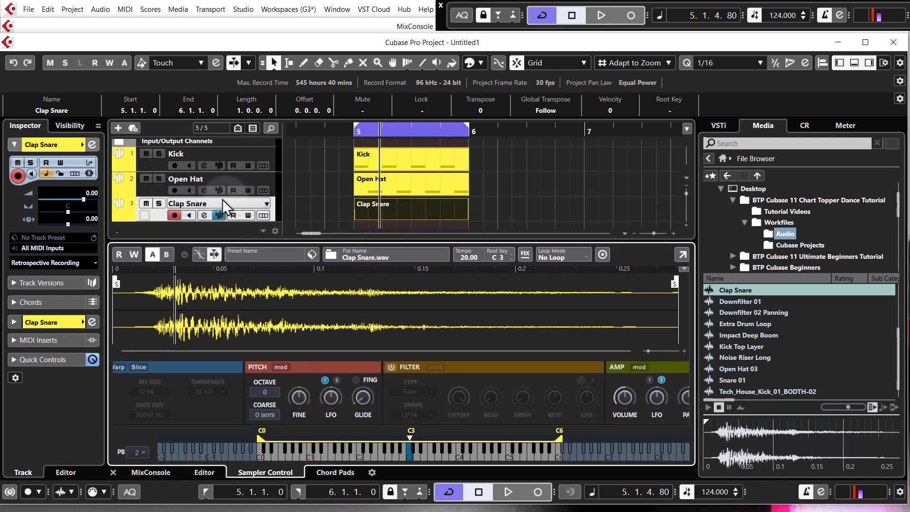
right_click(274, 212)
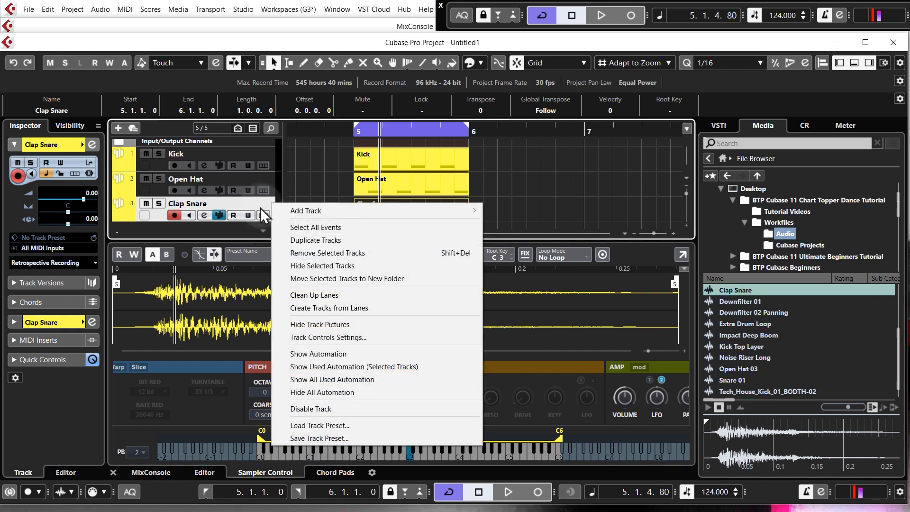
click(315, 252)
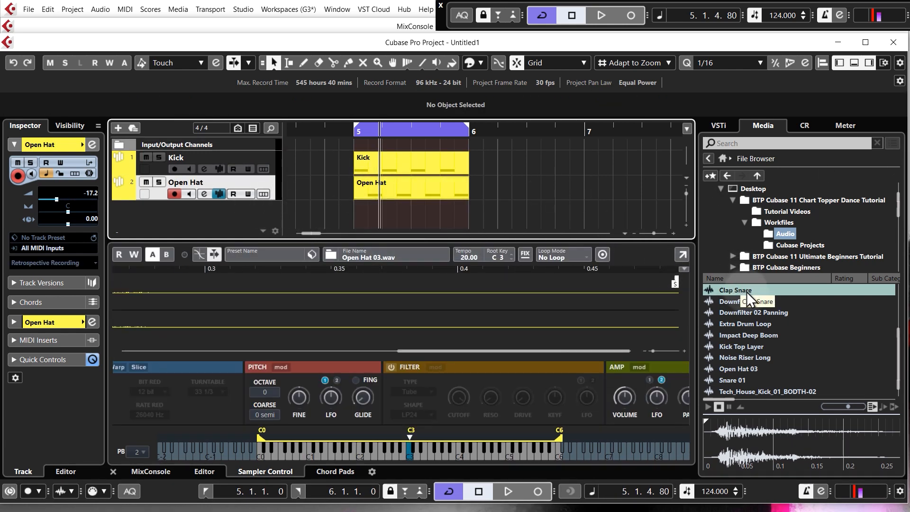
Add the Clap Snare sample as an audio event on a new track below Open Hat and hide the lower and right zones.
drag(747, 295, 265, 215)
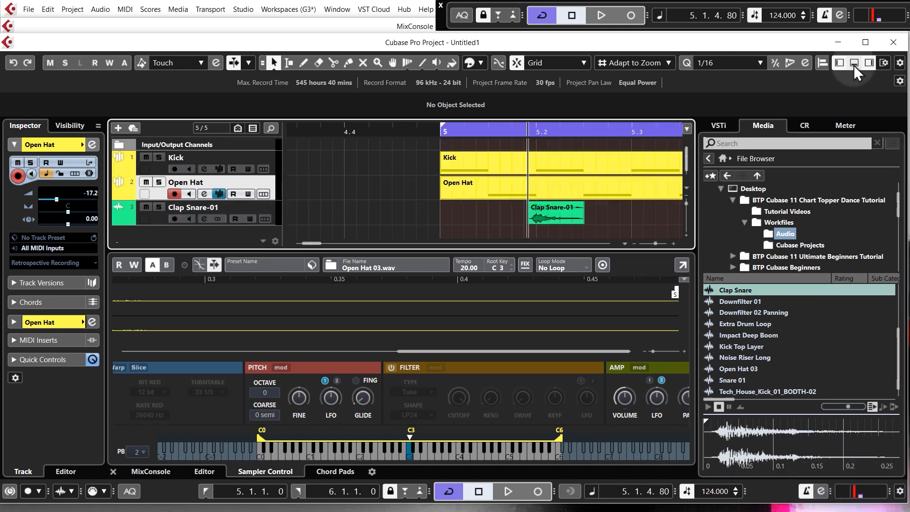
click(854, 64)
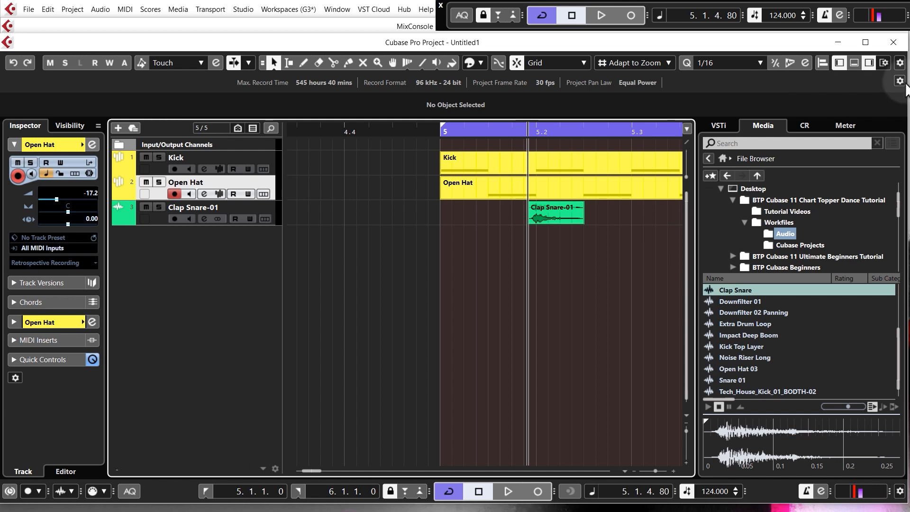
click(868, 63)
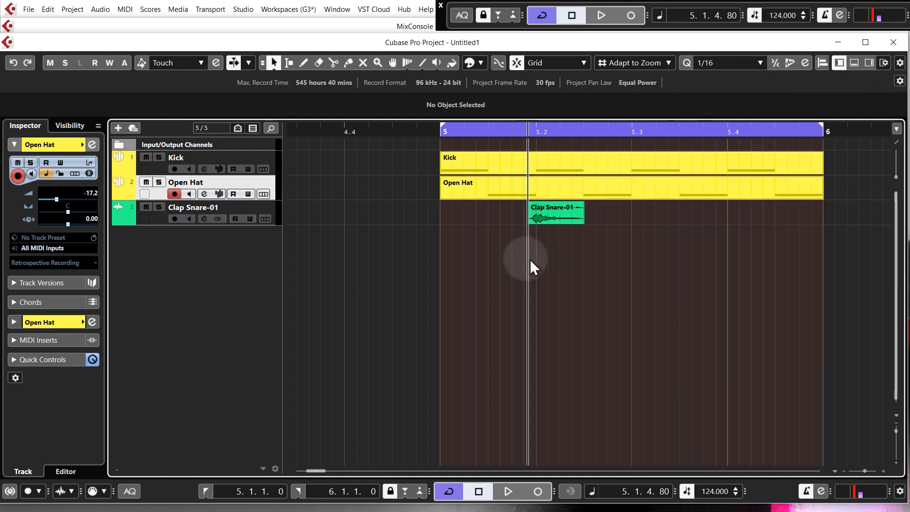
Turn snapping off and shift the Clap Snare-01 event so its peak lines up with the project cursor placed at beat 5.2.
scroll(528, 261, up, 8)
click(267, 224)
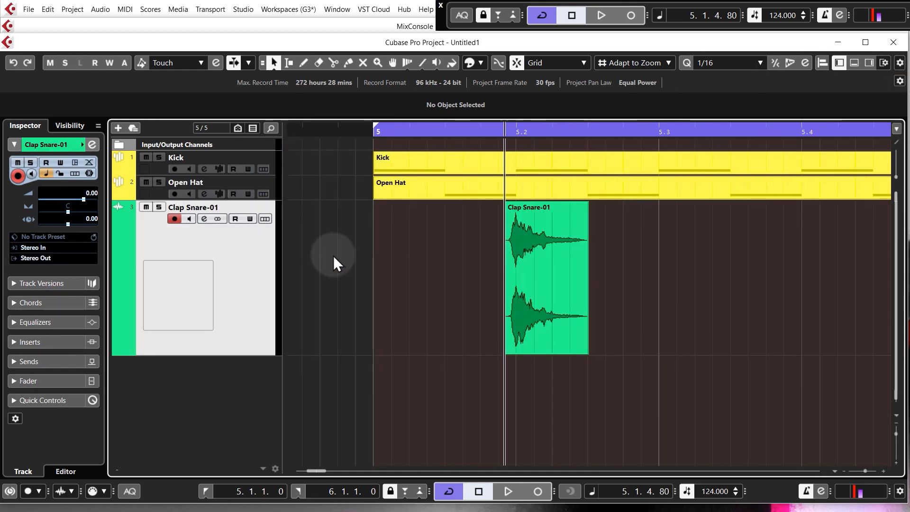
scroll(333, 256, down, 2)
scroll(339, 257, up, 2)
scroll(384, 252, up, 1)
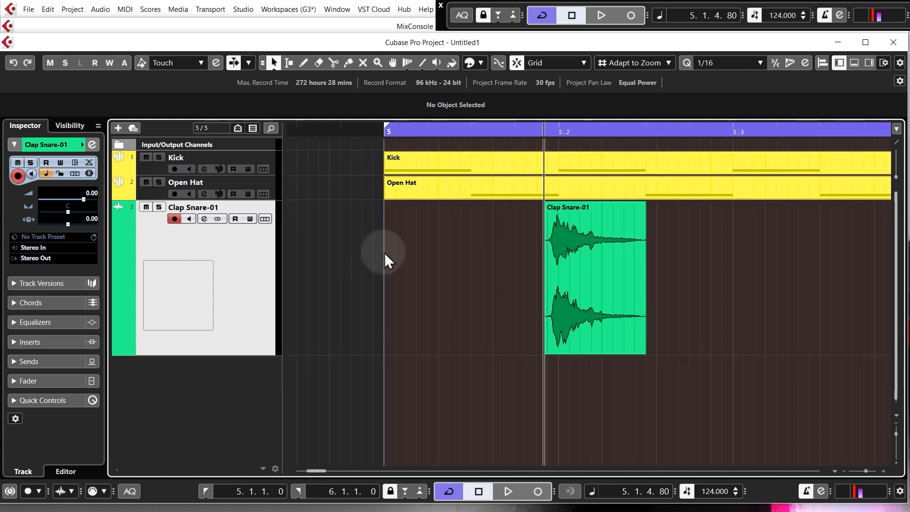
scroll(394, 248, down, 2)
scroll(545, 239, up, 6)
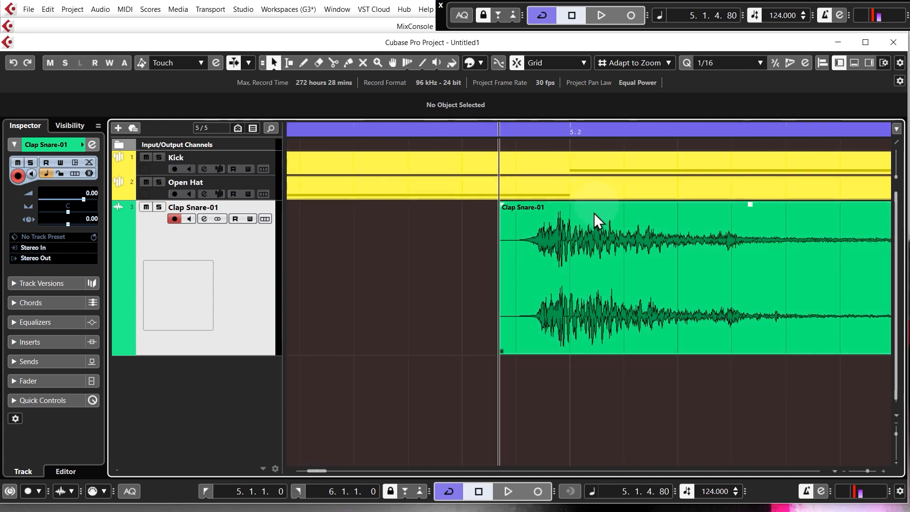
click(573, 134)
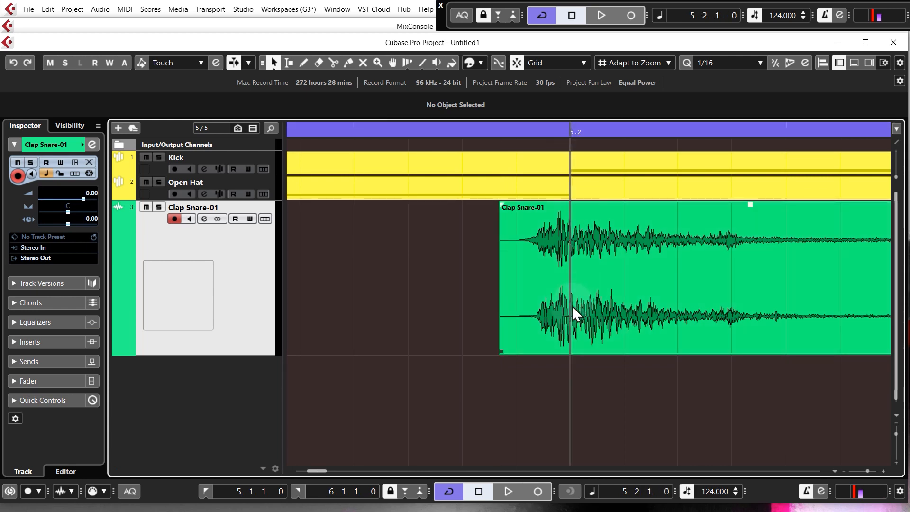
scroll(573, 306, up, 1)
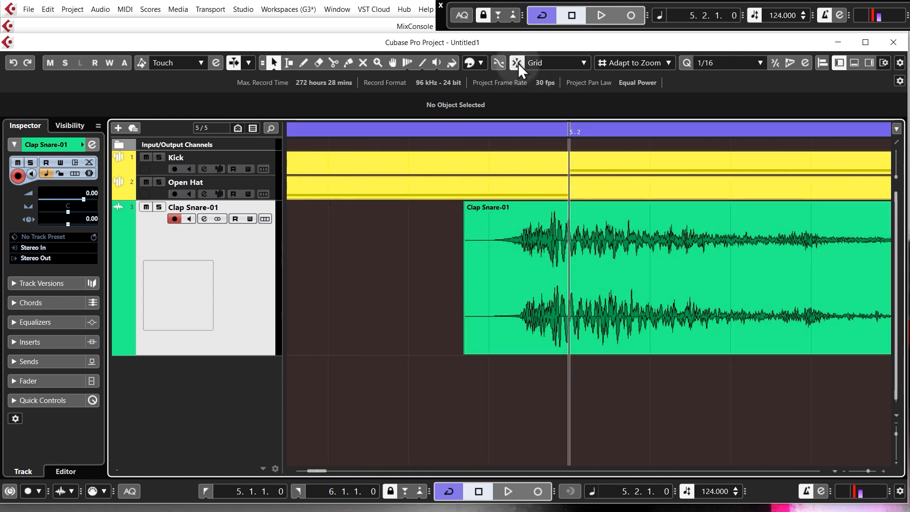
click(529, 277)
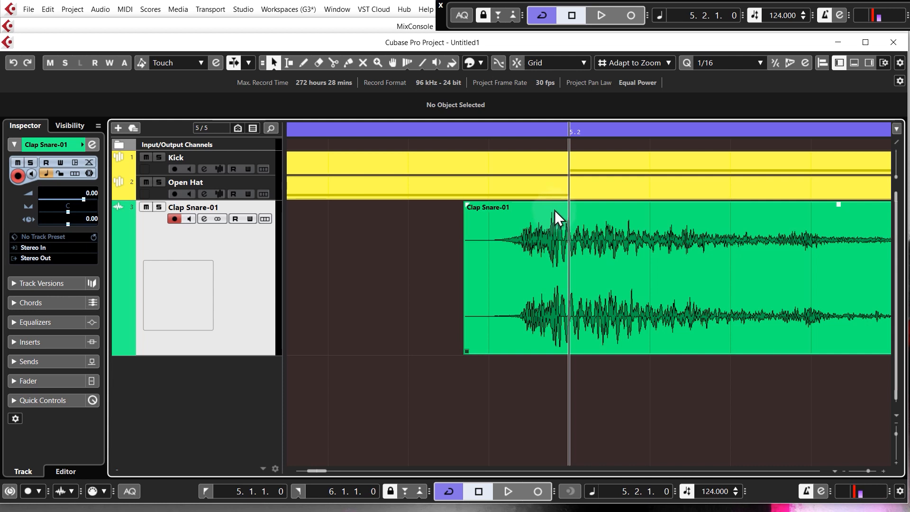
click(498, 234)
drag(550, 225, 568, 260)
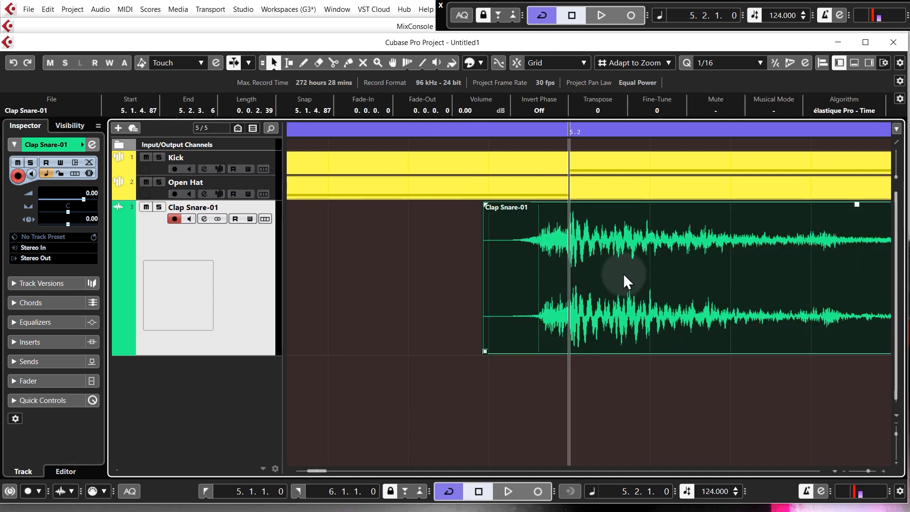
Lower the Clap Snare-01 track's volume to -8.34 dB and audition the clap against the kick and hat from bar 5.
scroll(570, 285, down, 6)
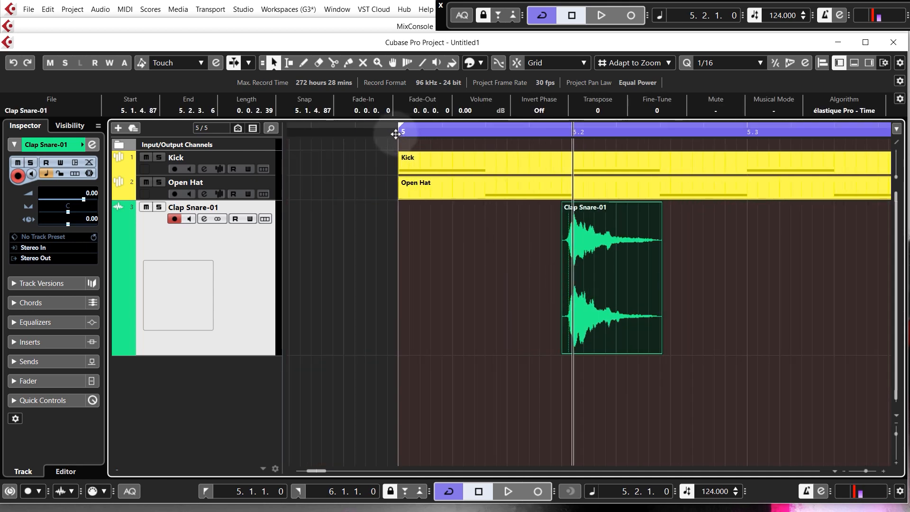
click(396, 134)
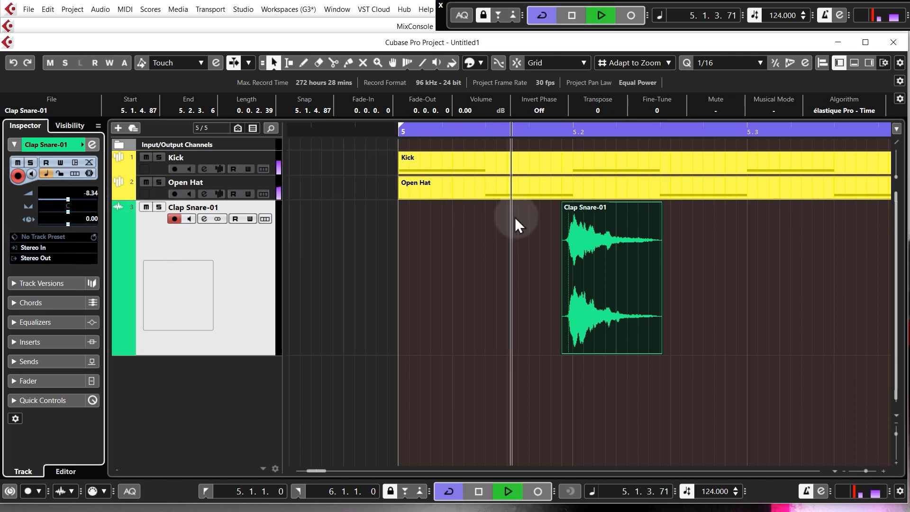
key(space)
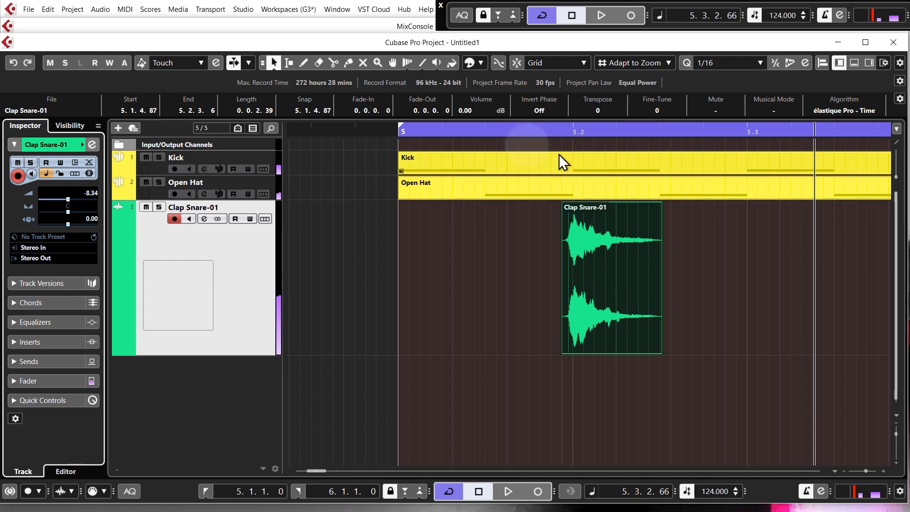
click(396, 131)
key(space)
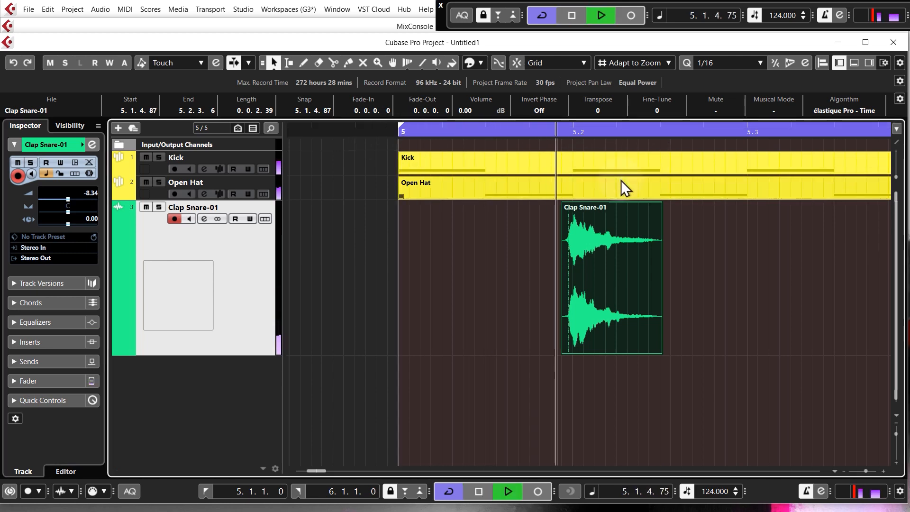
key(space)
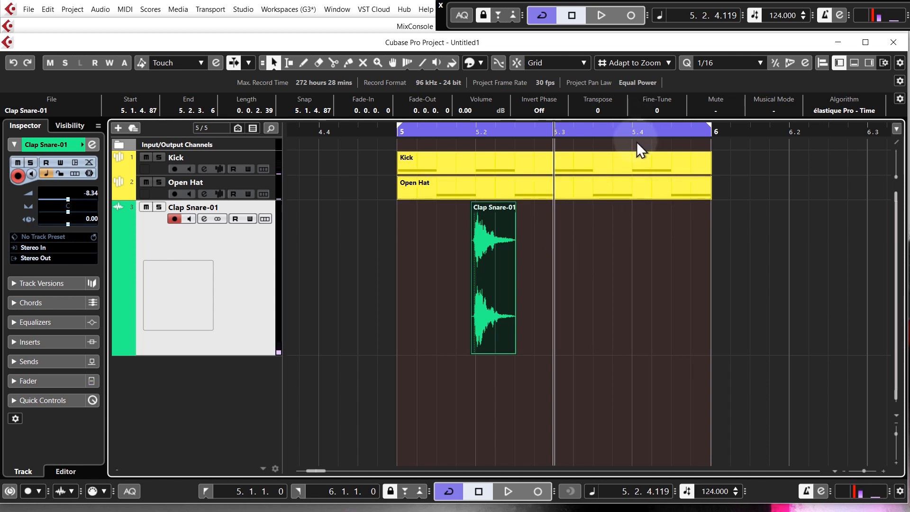
Turn snapping on with the Grid Relative type and copy the Clap Snare-01 event to beat 5.4, checking its peak against the beat.
click(548, 62)
click(551, 90)
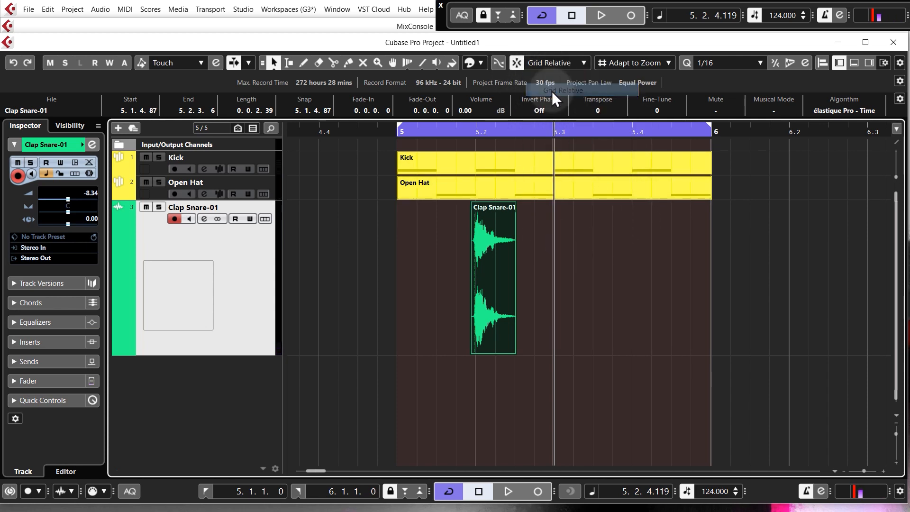
alt+drag(487, 286, 647, 268)
click(632, 135)
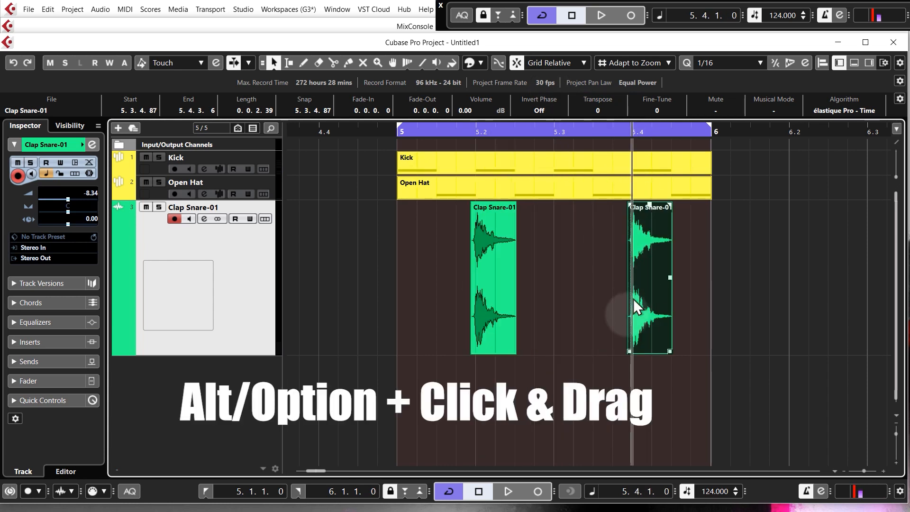
ctrl+scroll(635, 322, up, 8)
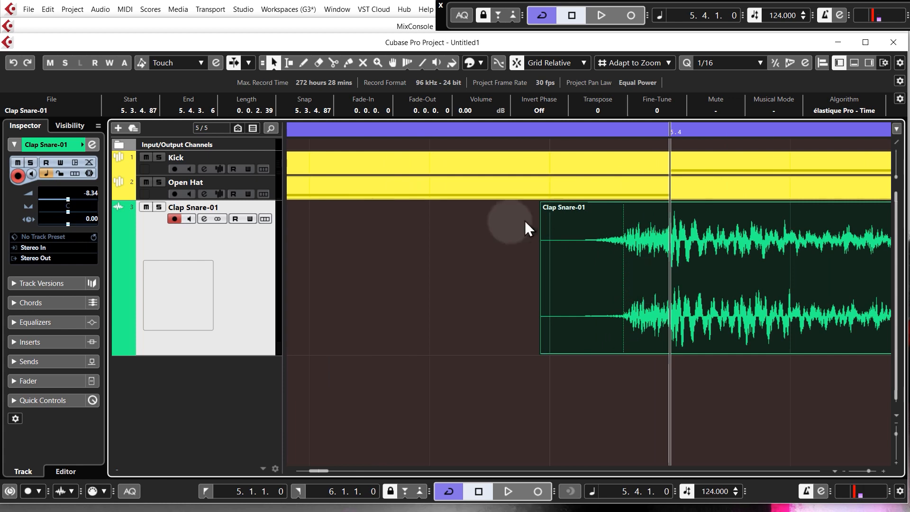
ctrl+scroll(683, 234, down, 10)
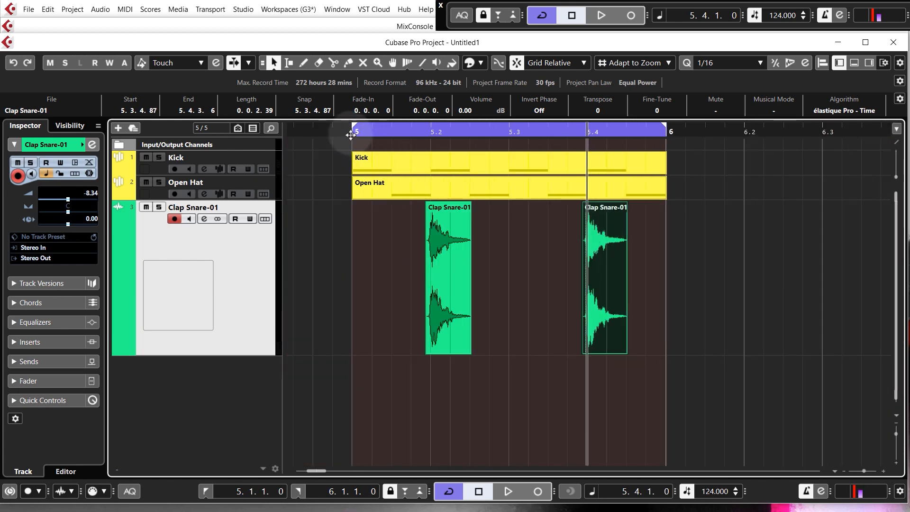
Audition the full drum loop from bar 5 with both claps in place.
click(350, 135)
key(space)
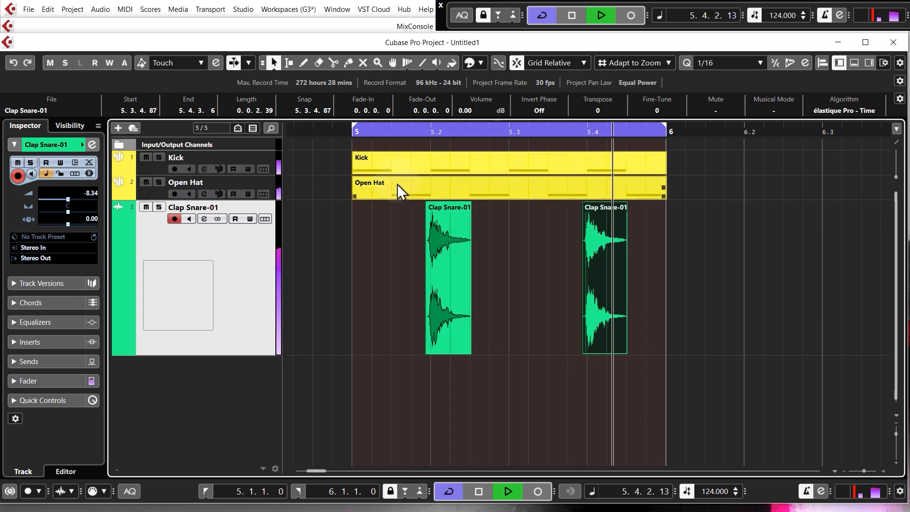
key(space)
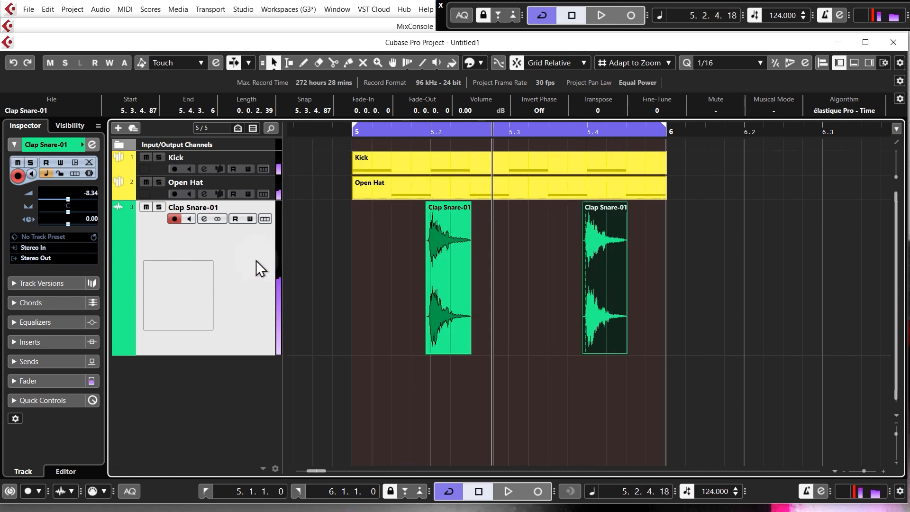
Solo the Clap Snare-01 track and listen to both claps on their own from bar 5.
click(159, 207)
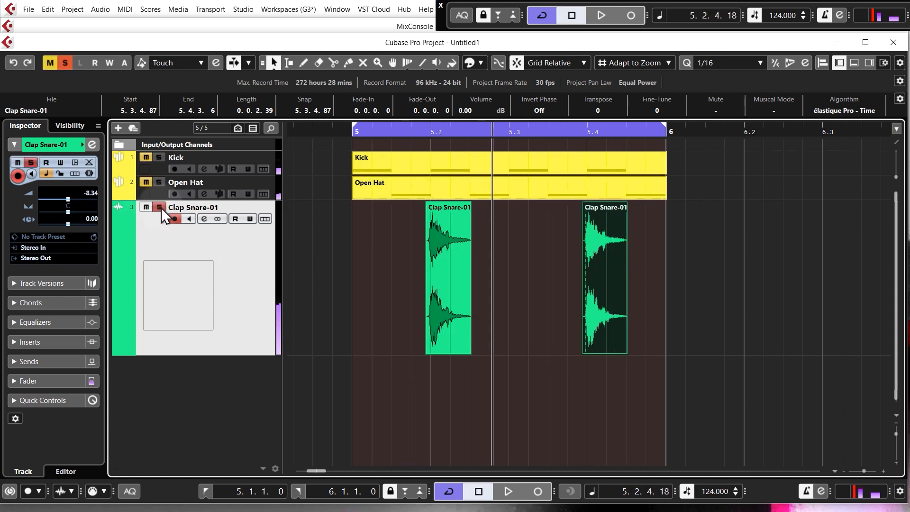
click(351, 133)
key(space)
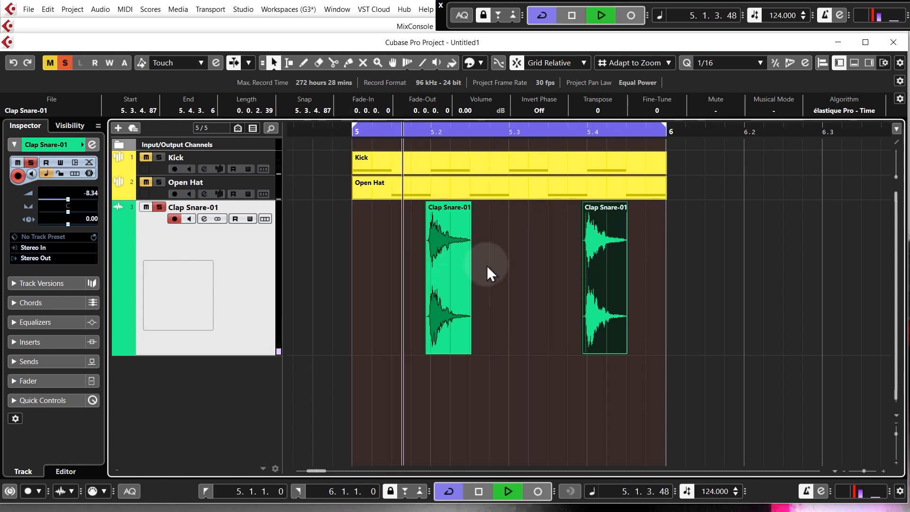
key(space)
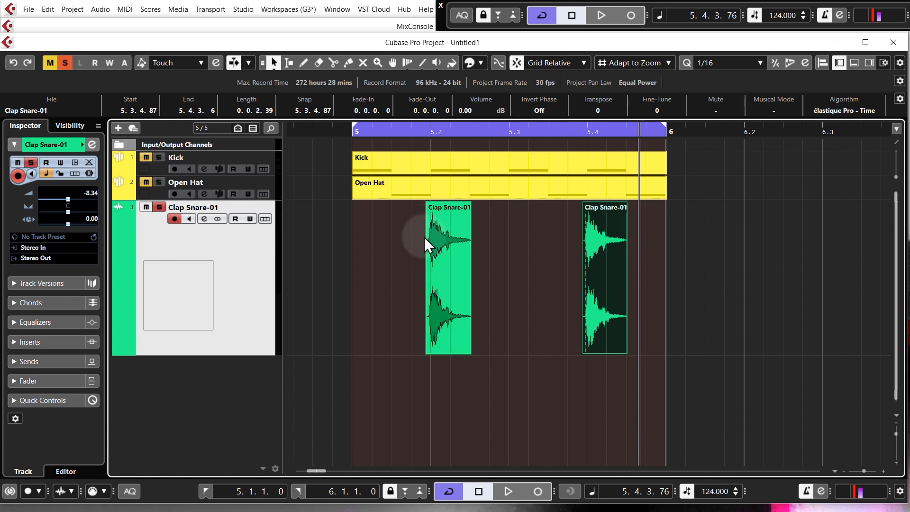
key(space)
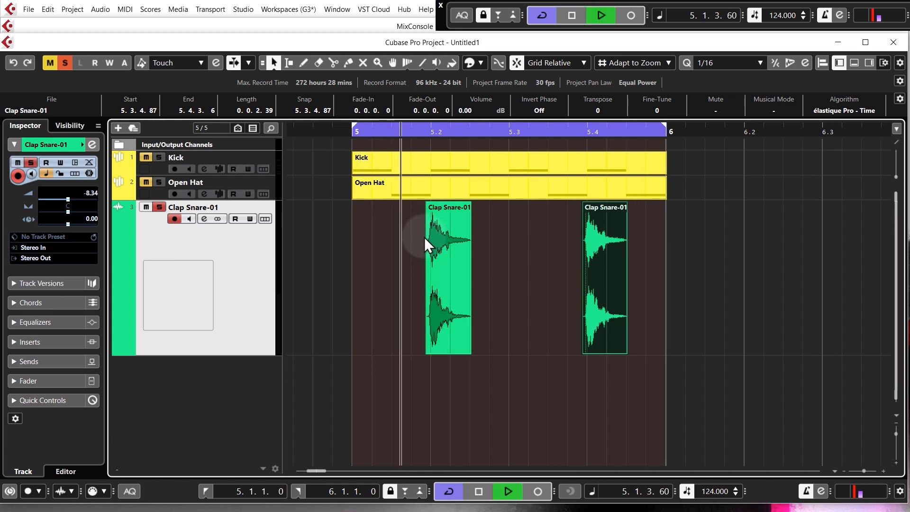
key(space)
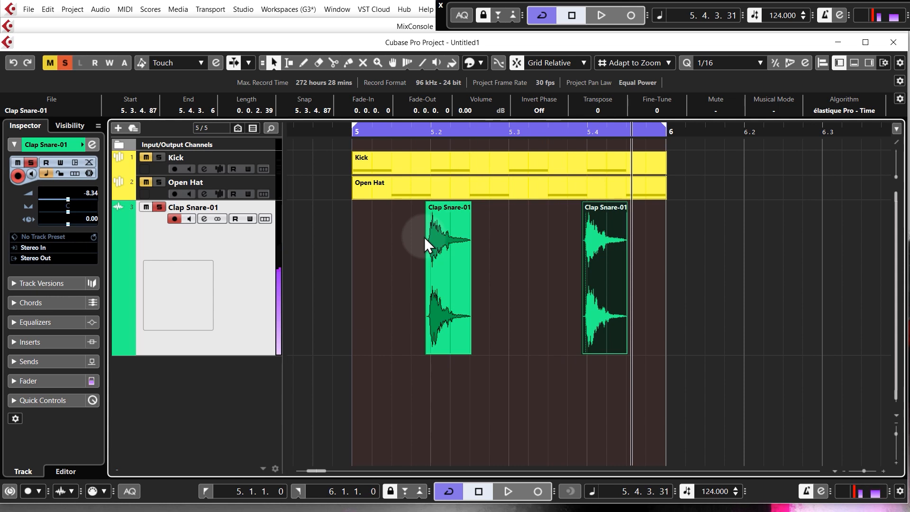
Open the Clap Snare-01 channel settings and set the high-cut and low-cut filter slopes to 48 dB per octave.
click(201, 219)
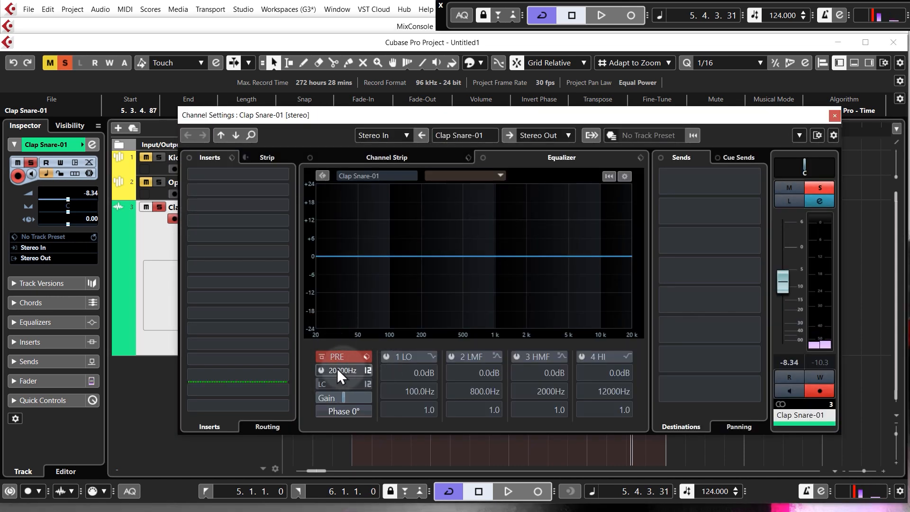
click(368, 370)
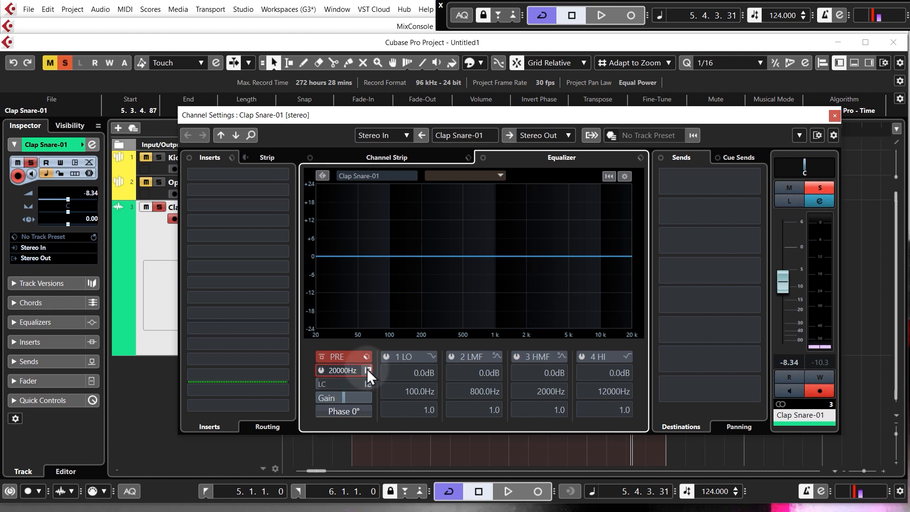
click(367, 368)
click(388, 425)
click(371, 385)
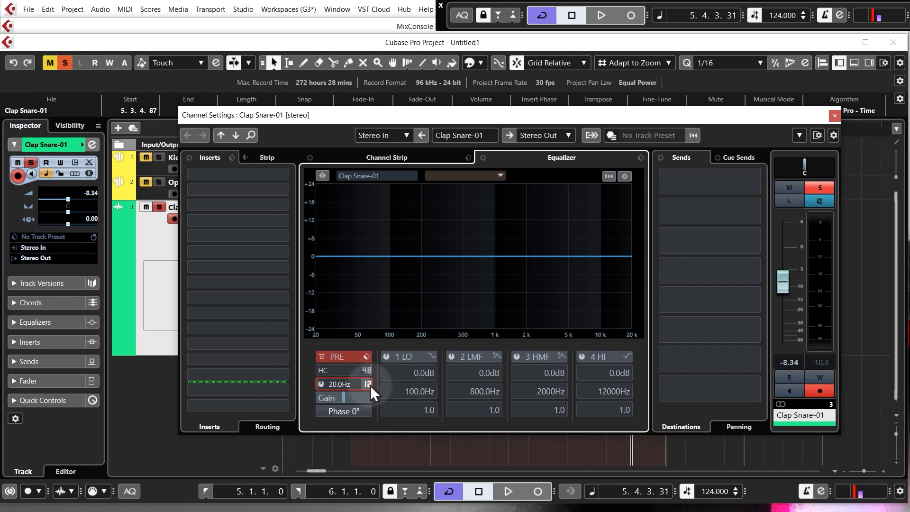
click(393, 442)
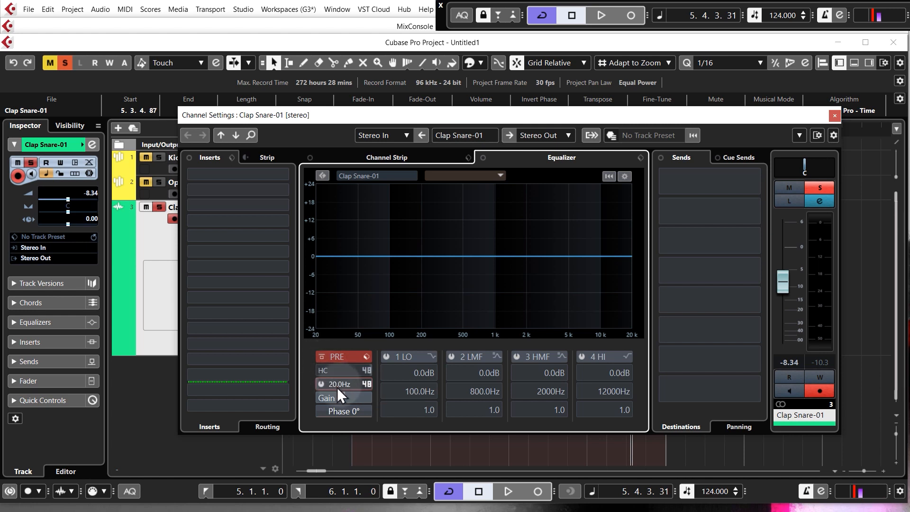
While the soloed clap loops, raise its low-cut frequency to remove the lows and lower its high-cut frequency to trim the top end.
key(space)
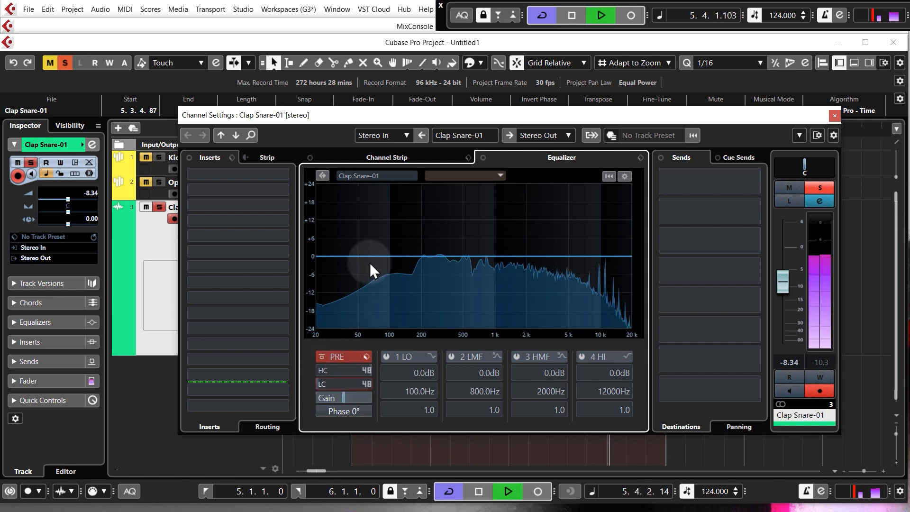
key(space)
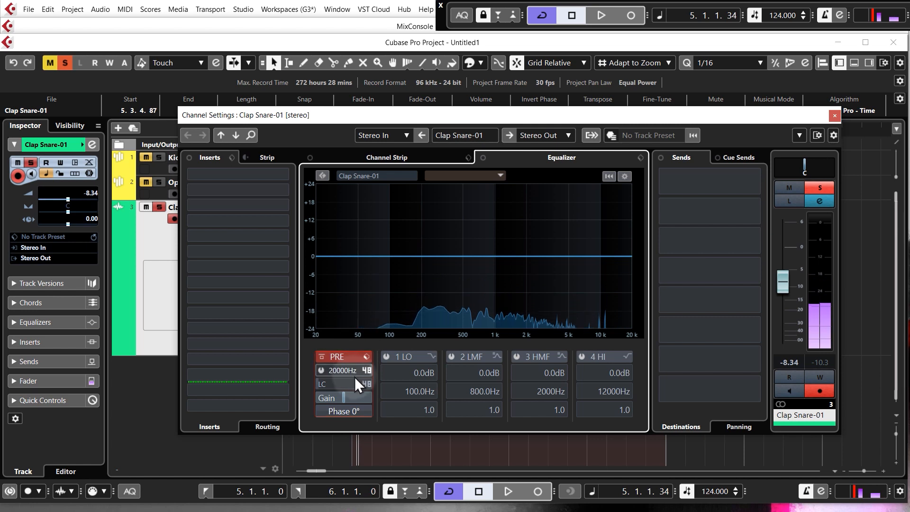
drag(349, 384, 354, 300)
key(space)
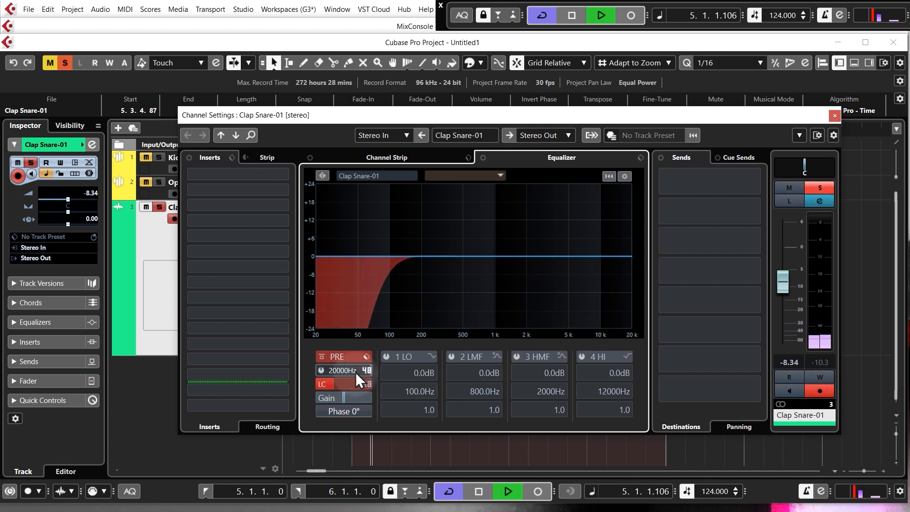
drag(352, 385, 355, 354)
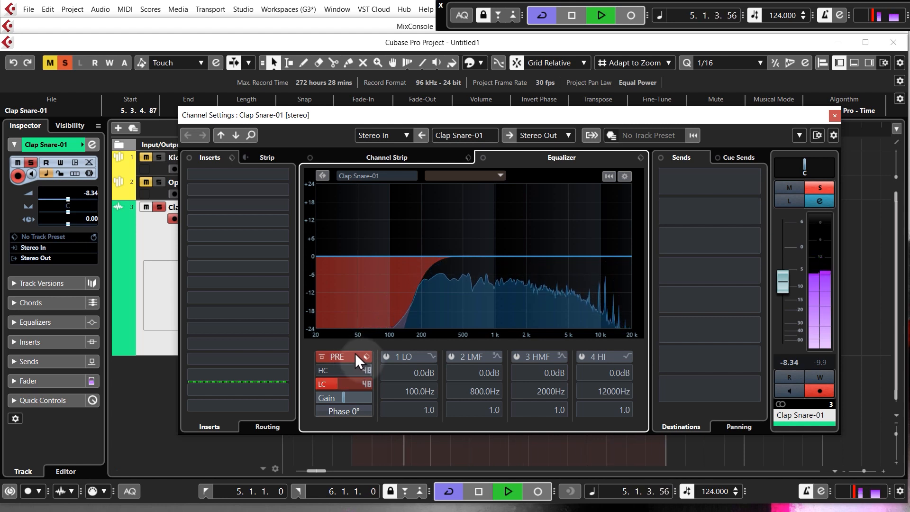
drag(351, 371, 351, 431)
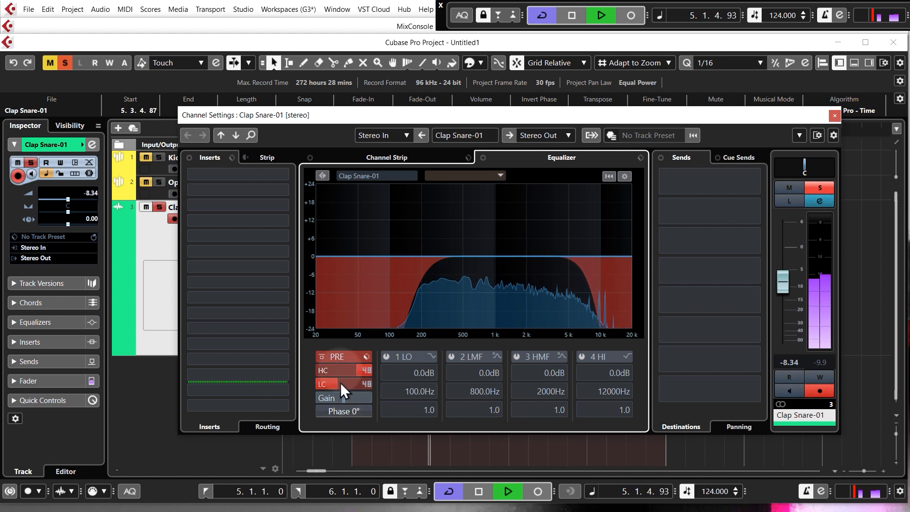
Lower the clap's high-cut filter to 2245 Hz while it loops and briefly compare the sound with the equalizer bypassed.
drag(346, 379, 339, 421)
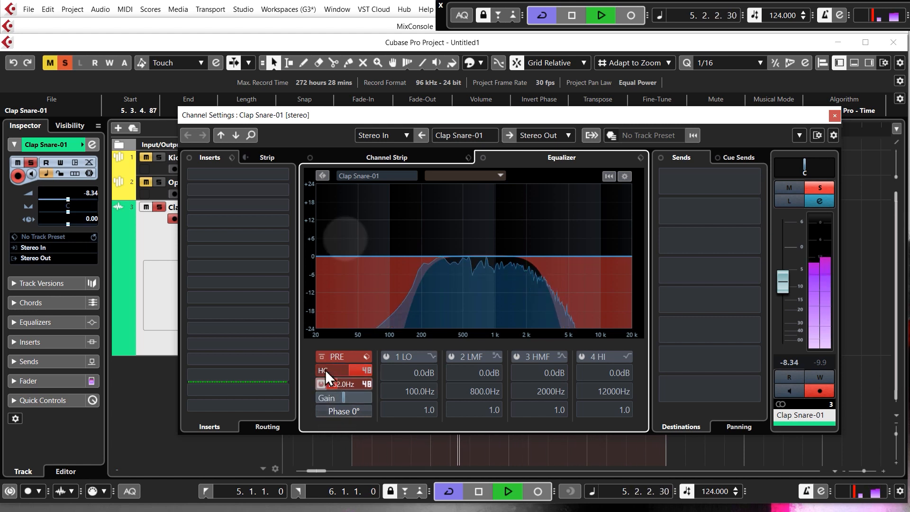
click(484, 160)
click(484, 159)
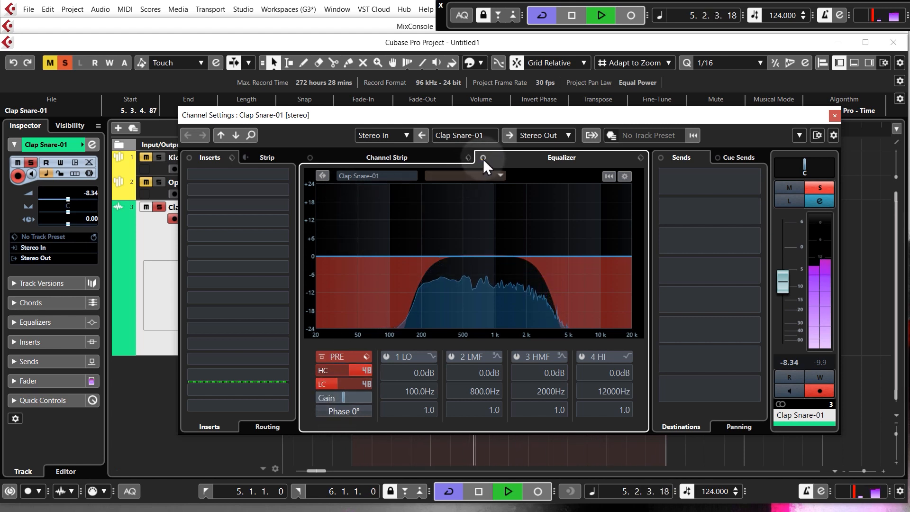
Compare the looping clap with and without its high-cut and low-cut filters, leaving both filters active.
click(322, 370)
click(318, 385)
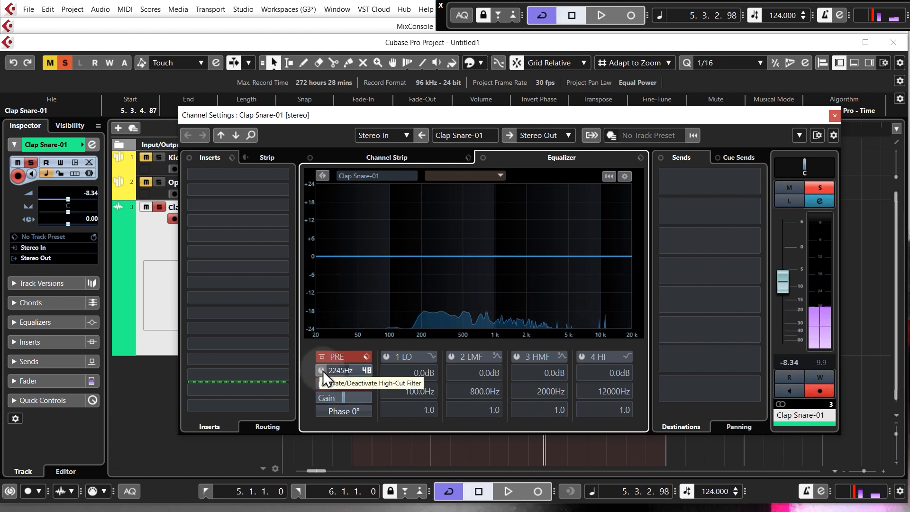
click(321, 370)
click(320, 385)
click(321, 370)
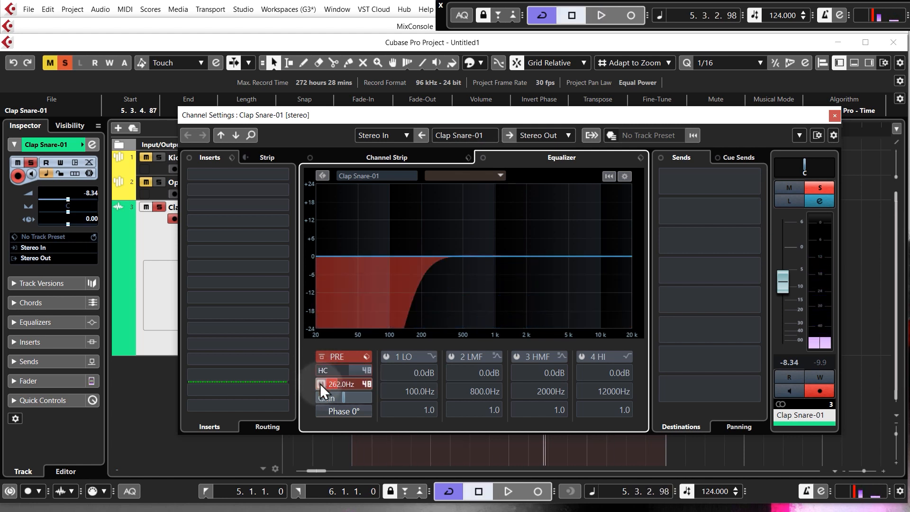
click(320, 384)
key(space)
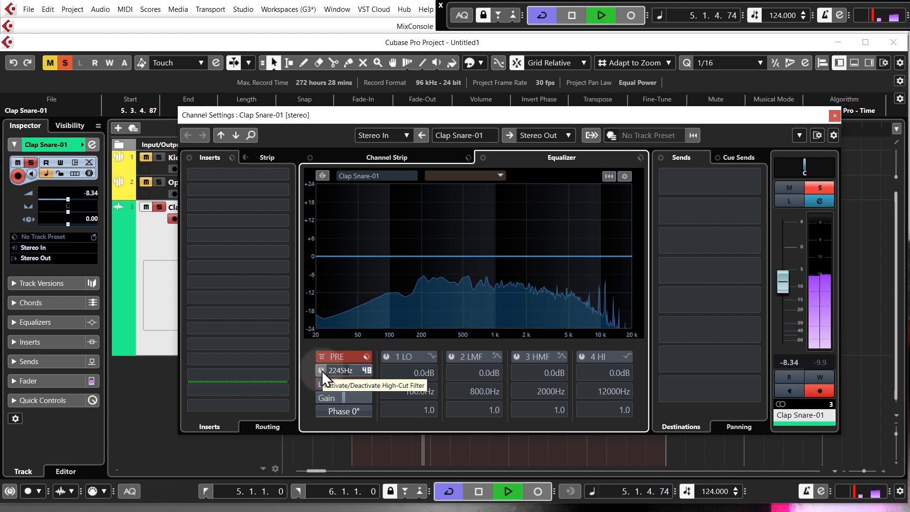
click(322, 370)
click(322, 382)
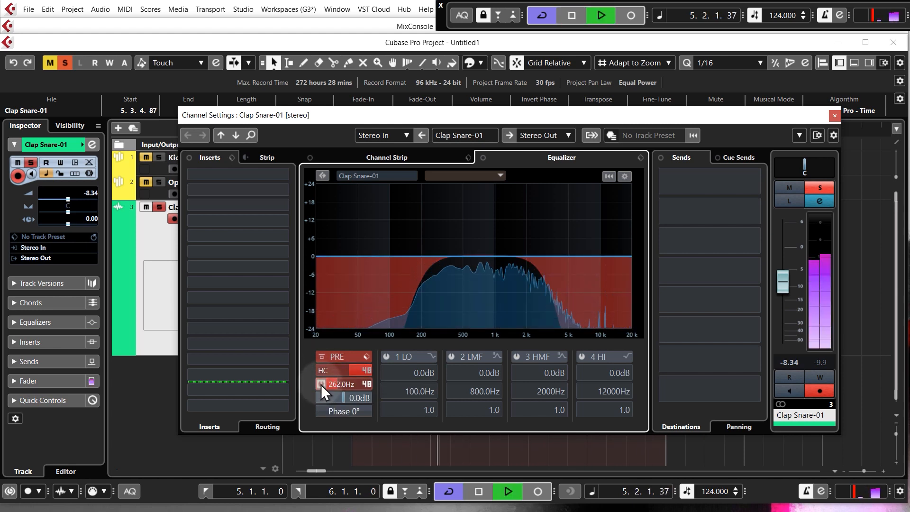
click(320, 385)
click(323, 371)
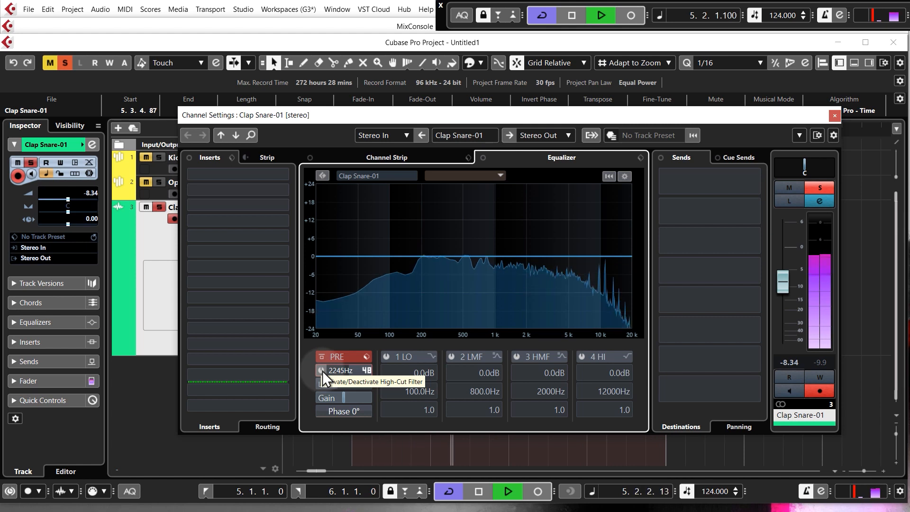
click(322, 371)
click(320, 384)
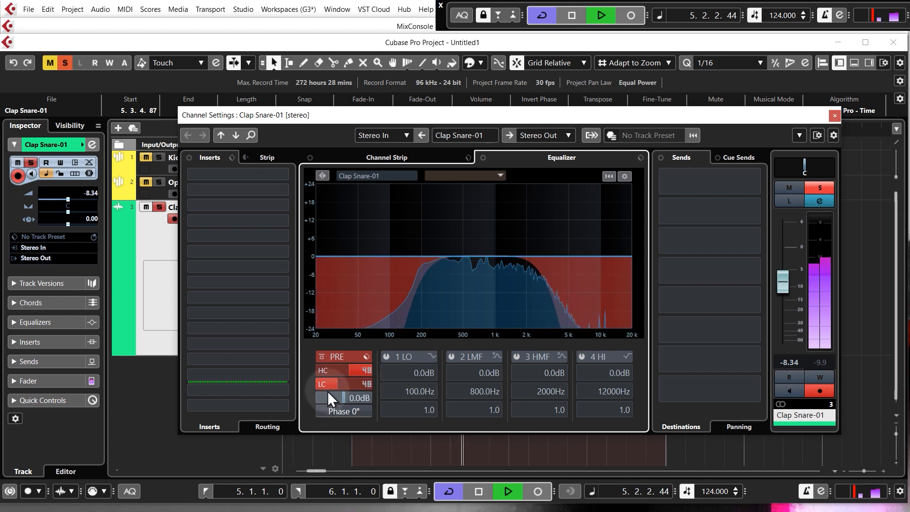
Stop playback, close the Clap Snare-01 channel settings and reduce that track's height.
key(space)
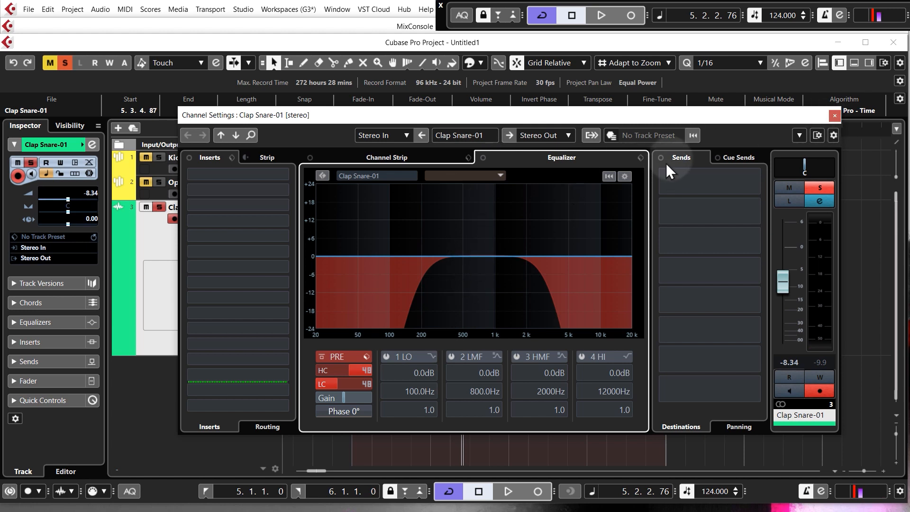
click(834, 116)
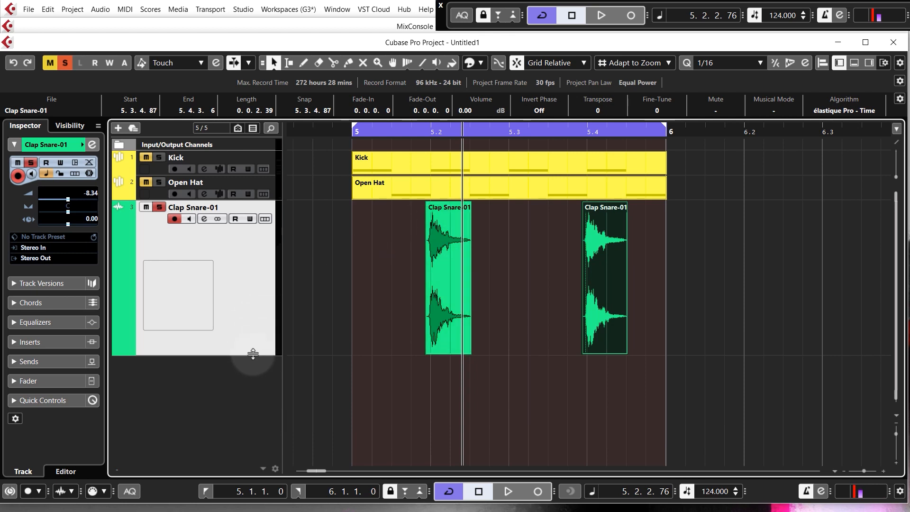
drag(252, 354, 257, 245)
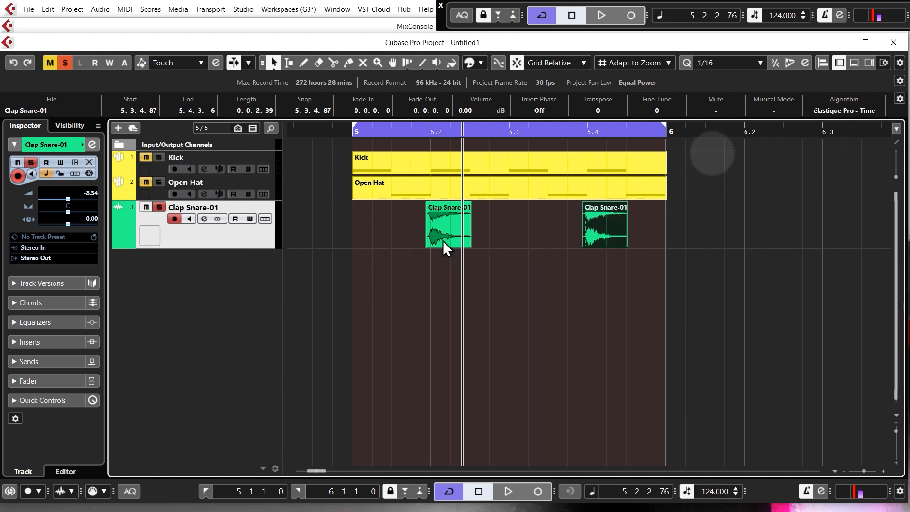
Create a sampler track from the Snare 01 sample in the Audio folder and unsolo the Clap Snare-01 track.
click(868, 63)
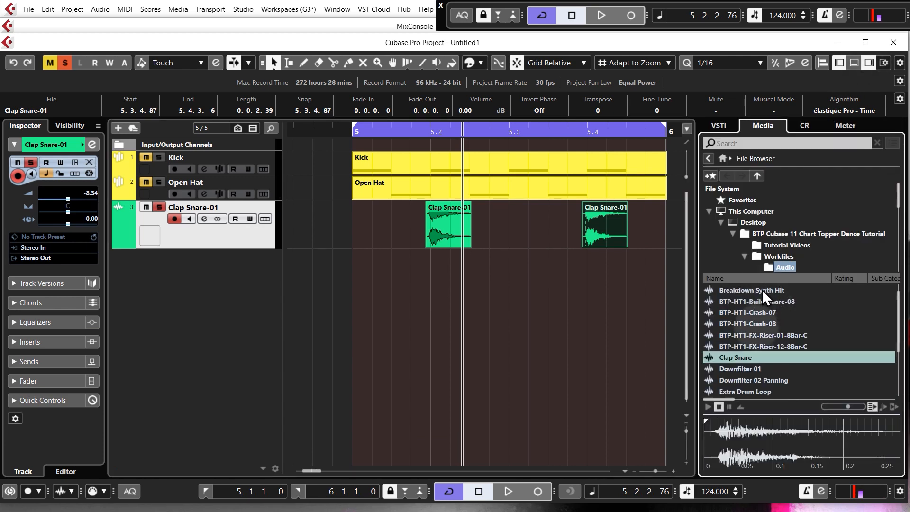
scroll(758, 332, down, 3)
click(741, 370)
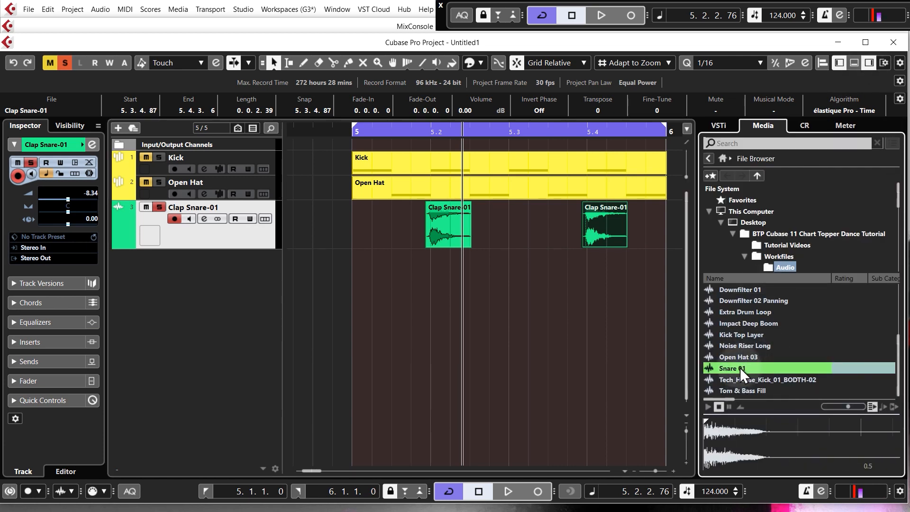
right_click(732, 368)
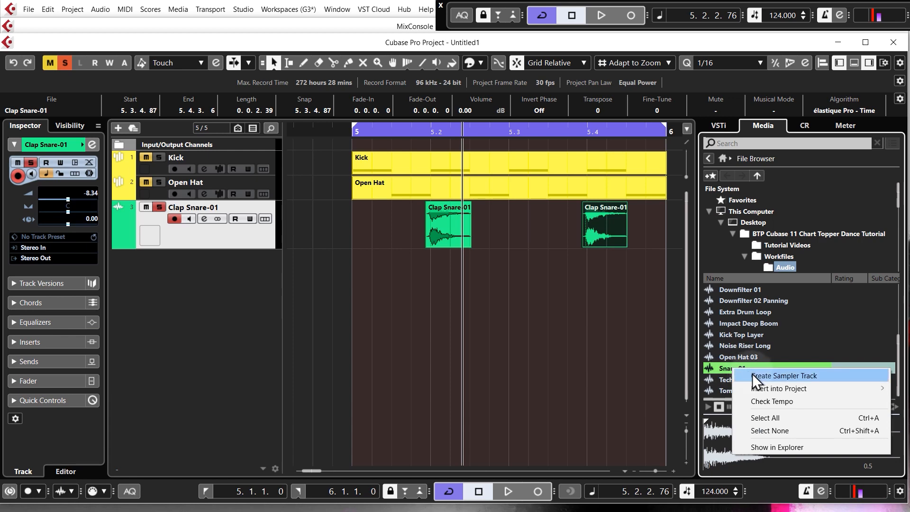
click(753, 377)
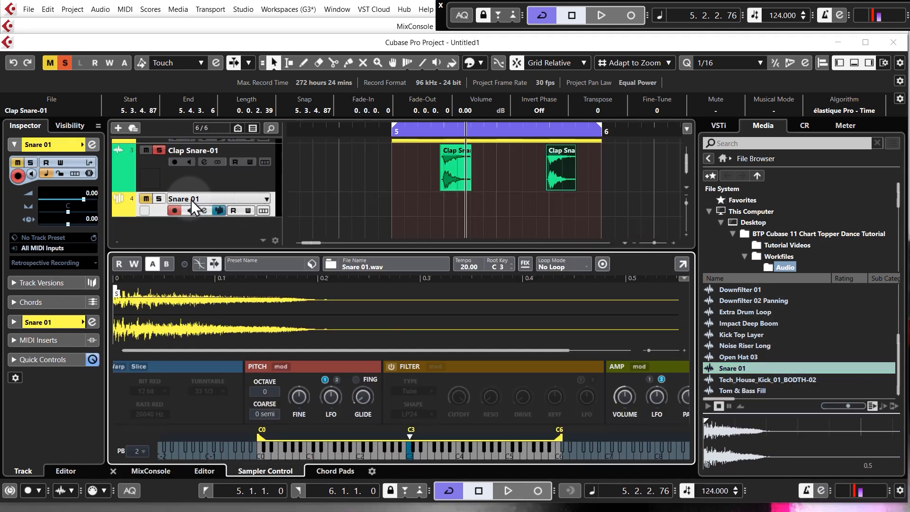
click(160, 150)
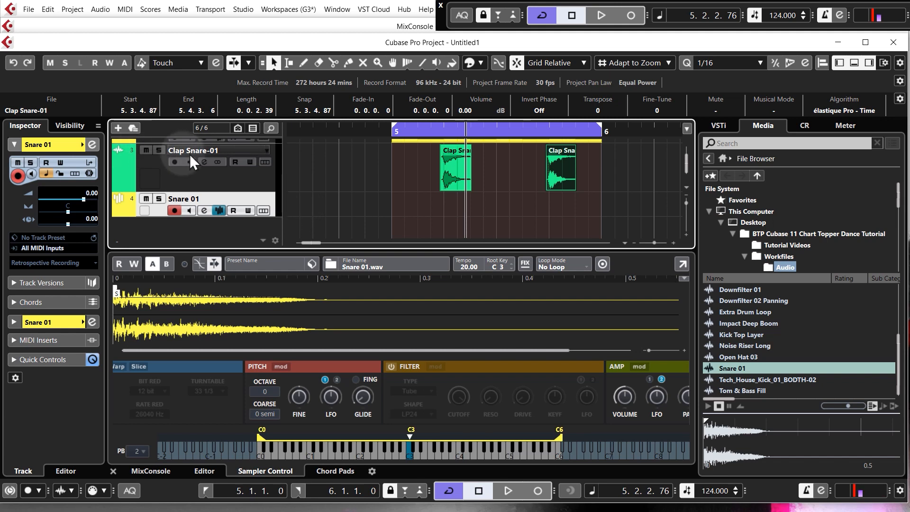
Draw a one-bar Snare 01 part at bar 5 and add C3 notes, three sixteenths long, on beats 2 and 4.
drag(398, 204, 590, 205)
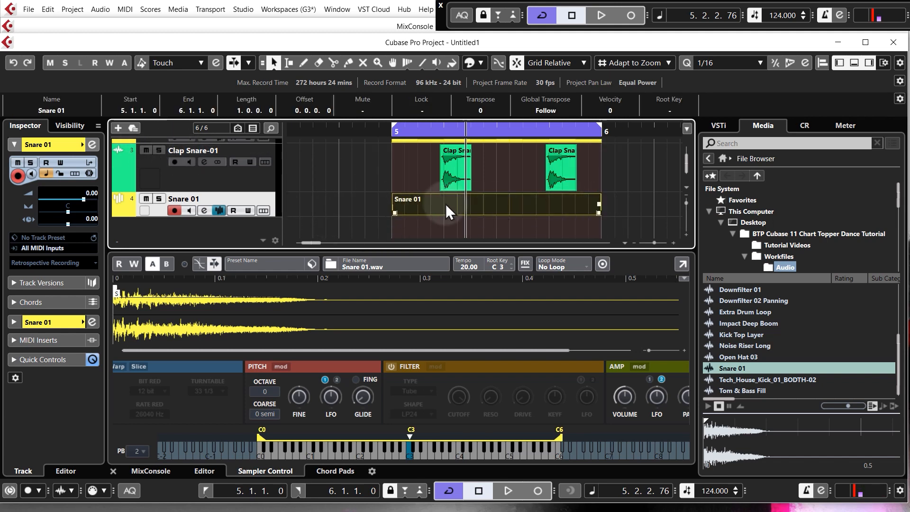
double_click(445, 204)
scroll(490, 272, down, 1)
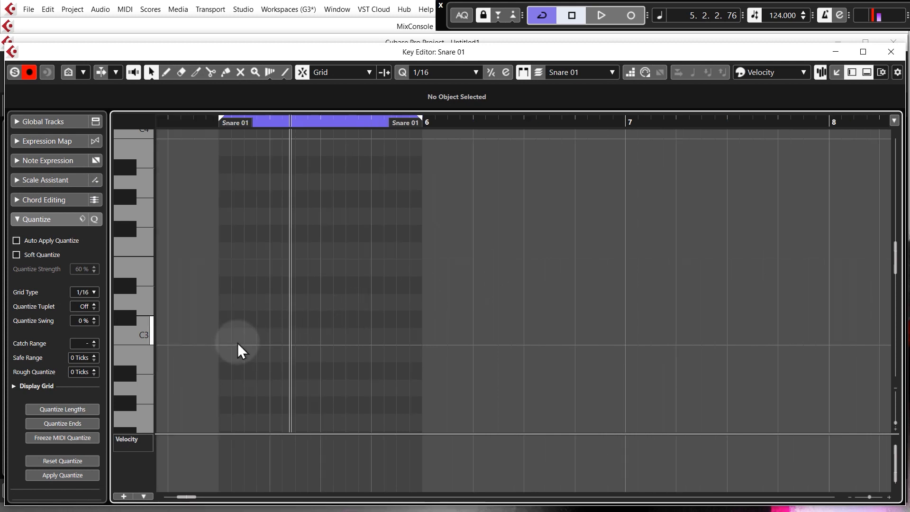
scroll(242, 341, up, 3)
drag(316, 336, 372, 336)
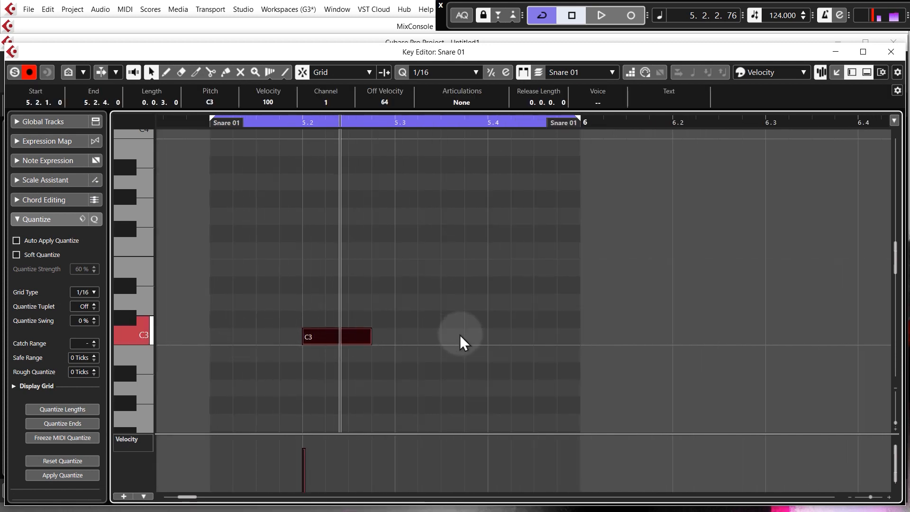
drag(491, 336, 537, 331)
click(891, 52)
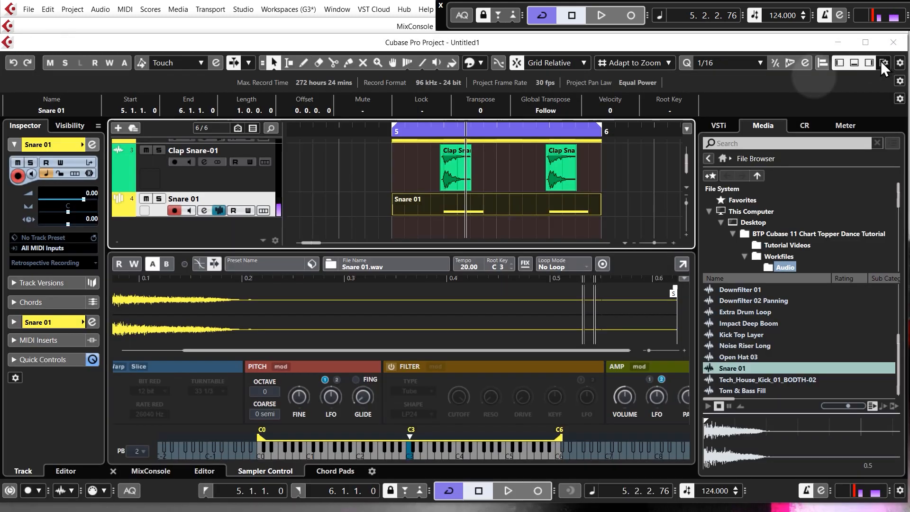
Lower the Snare 01 track volume to -13.1 and audition the snare with the clap and drums.
drag(90, 196, 89, 248)
scroll(443, 193, up, 6)
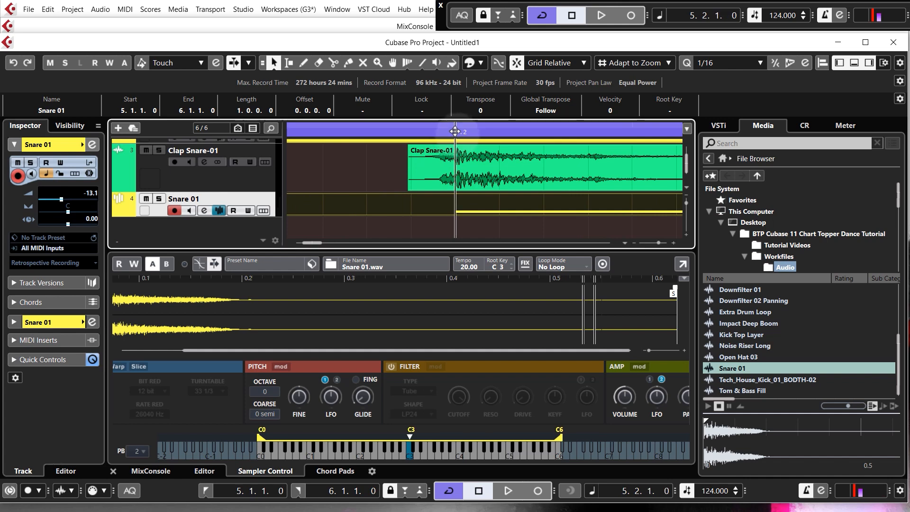
key(space)
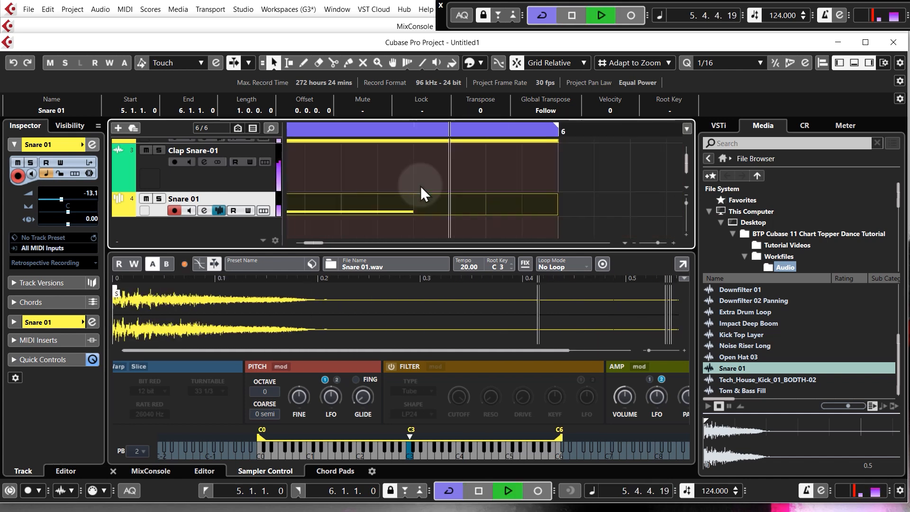
scroll(420, 185, down, 5)
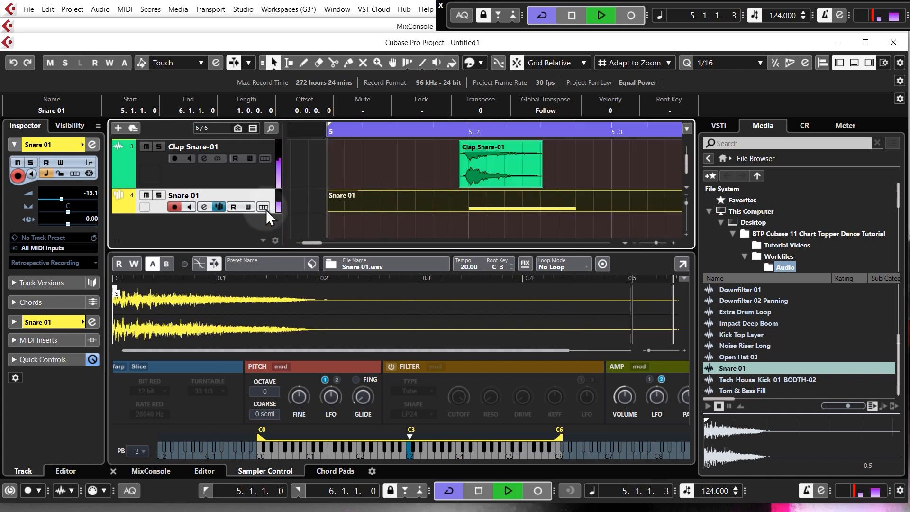
click(358, 181)
key(space)
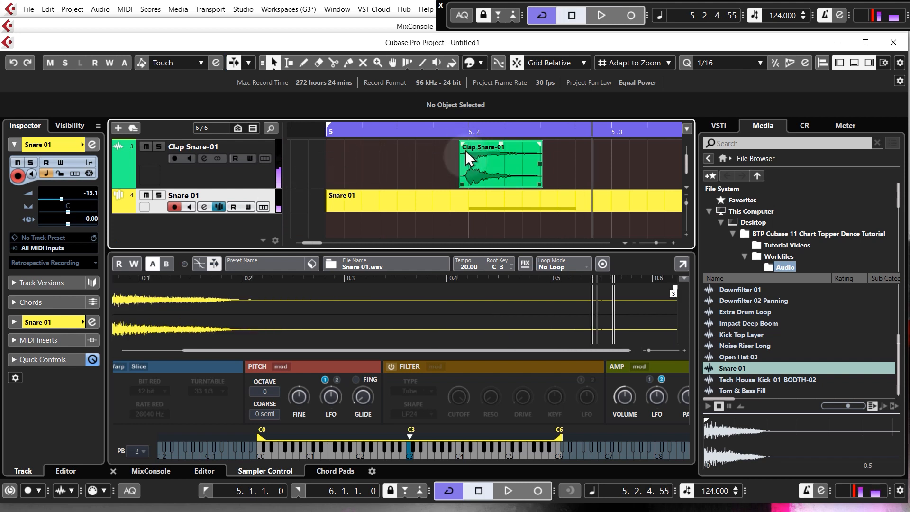
Hide the Sampler Control and the media browser to give the arrangement the full project window.
click(860, 62)
click(869, 62)
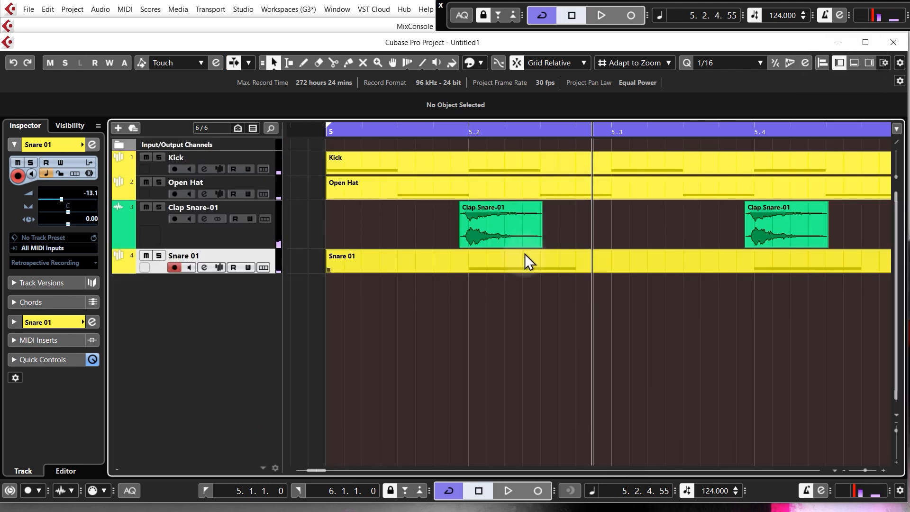
click(440, 216)
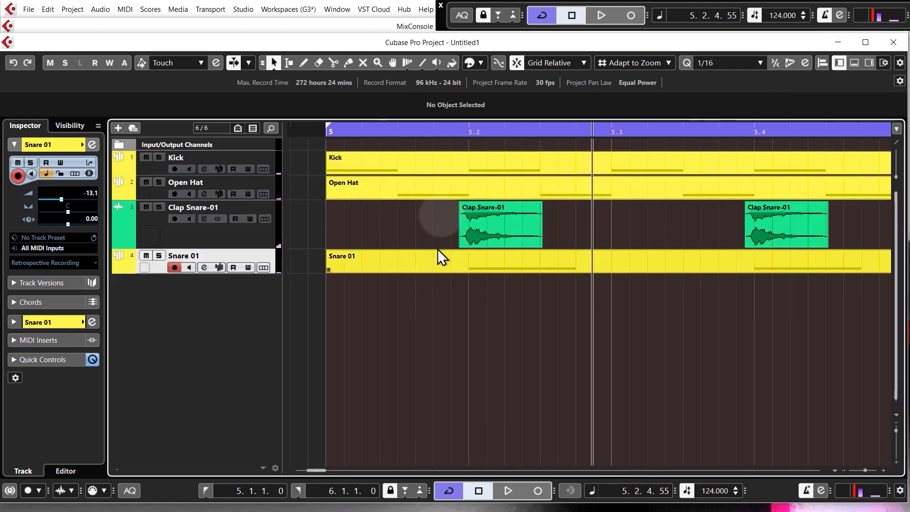
Solo the Clap Snare-01 and Snare 01 tracks and listen to the two layers together from bar 5.
click(328, 131)
click(158, 207)
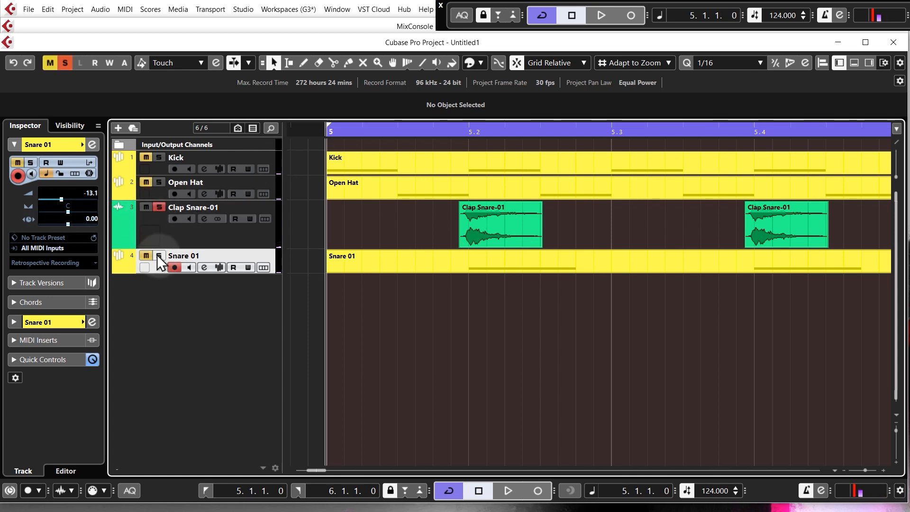
click(158, 255)
key(space)
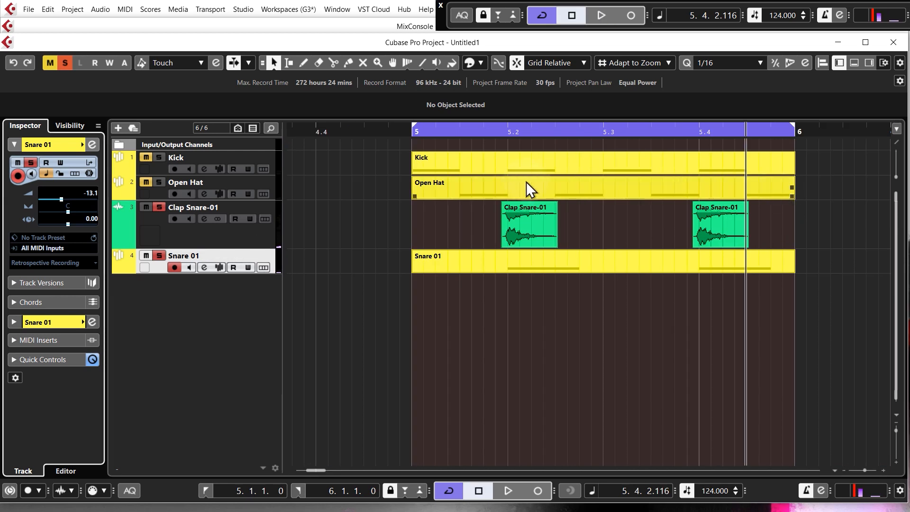
scroll(732, 216, up, 5)
key(space)
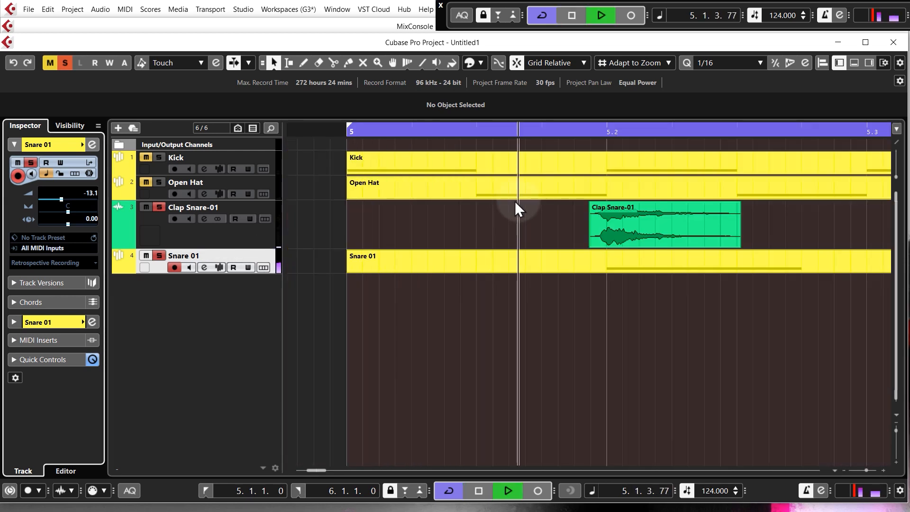
key(space)
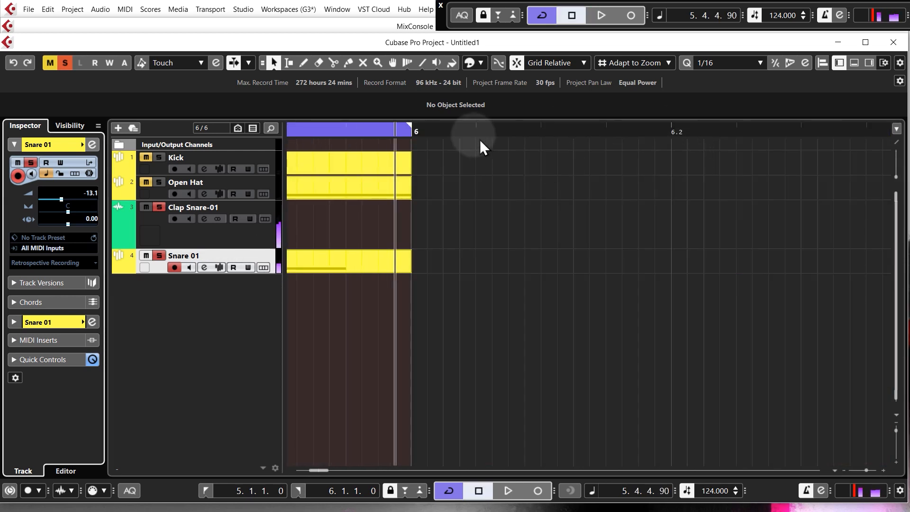
Turn off Auto-Scroll in the project window and bring the whole of bar 5 into view.
scroll(571, 220, left, 10)
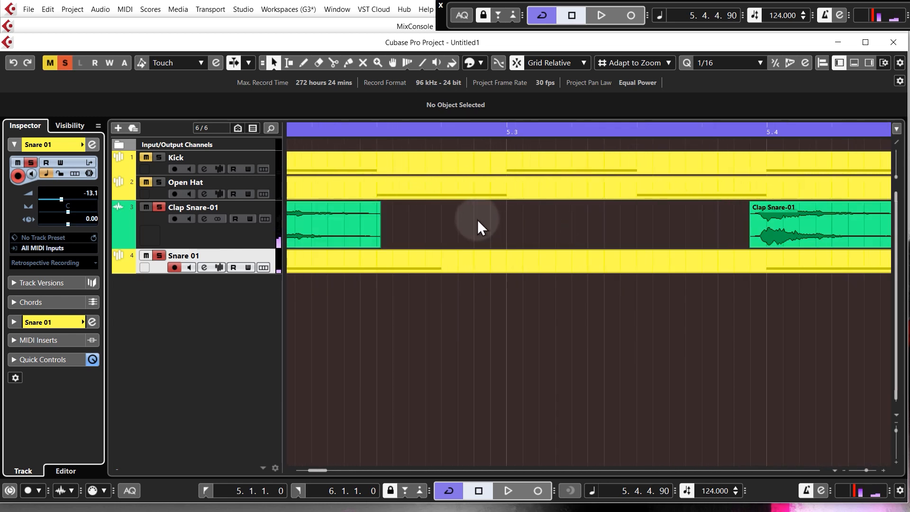
scroll(477, 220, down, 4)
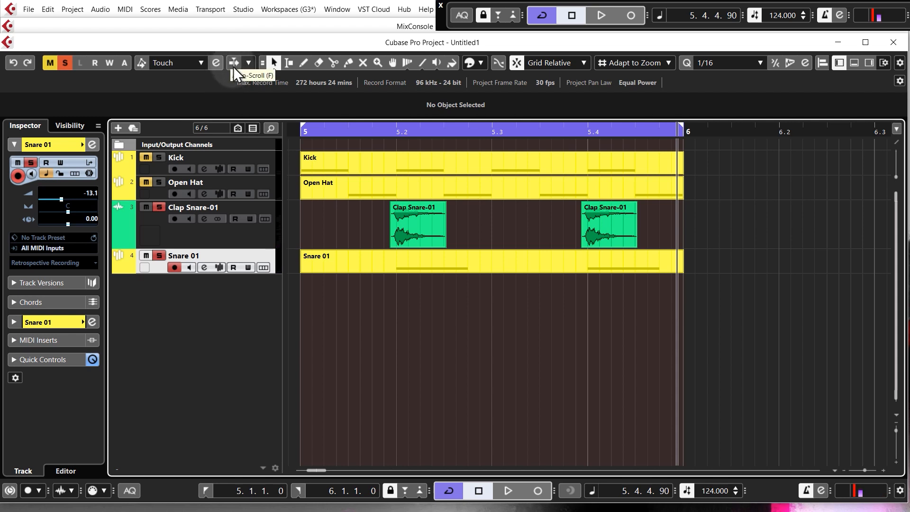
scroll(686, 257, down, 2)
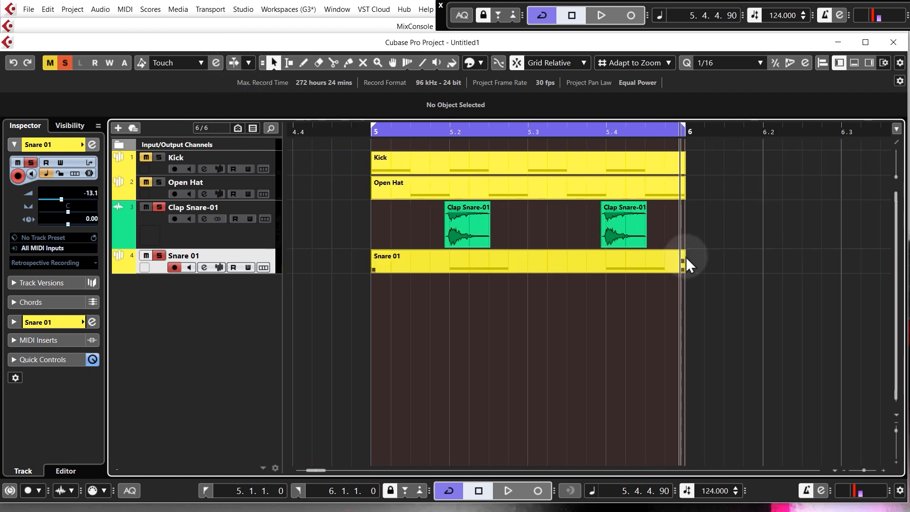
Replay the soloed clap and snare loop while checking how the two hits line up at beat 2.
scroll(381, 217, up, 2)
scroll(714, 209, up, 1)
key(space)
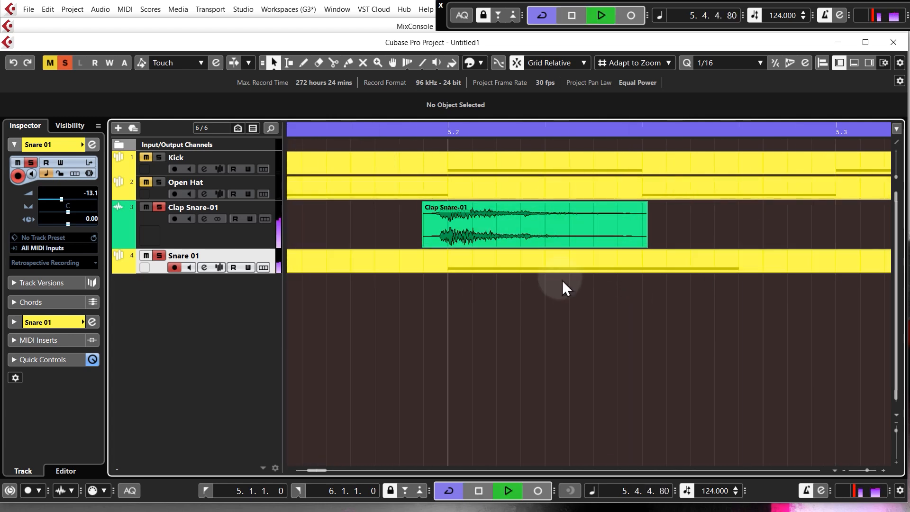
scroll(561, 275, down, 3)
key(space)
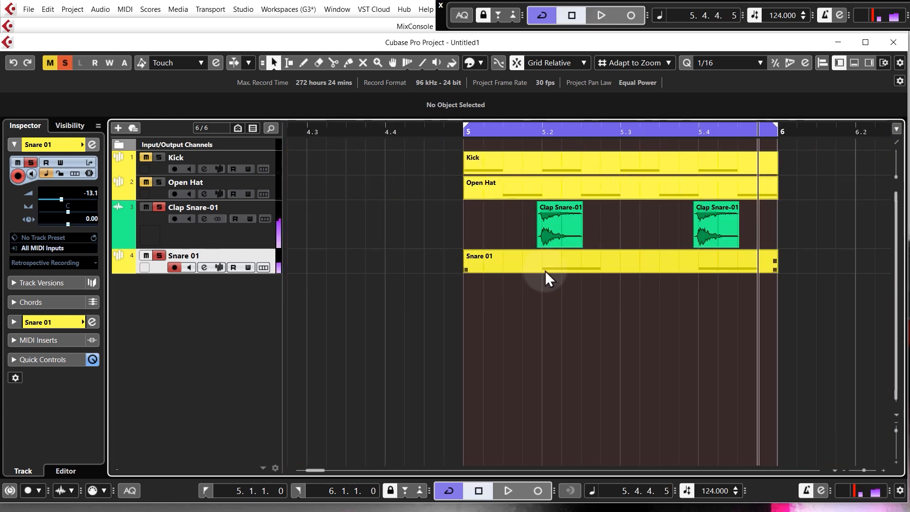
Unsolo the clap and snare tracks, play the full drum loop from bar 5, and lower the Clap Snare-01 volume to -10.2.
key(space)
key(space)
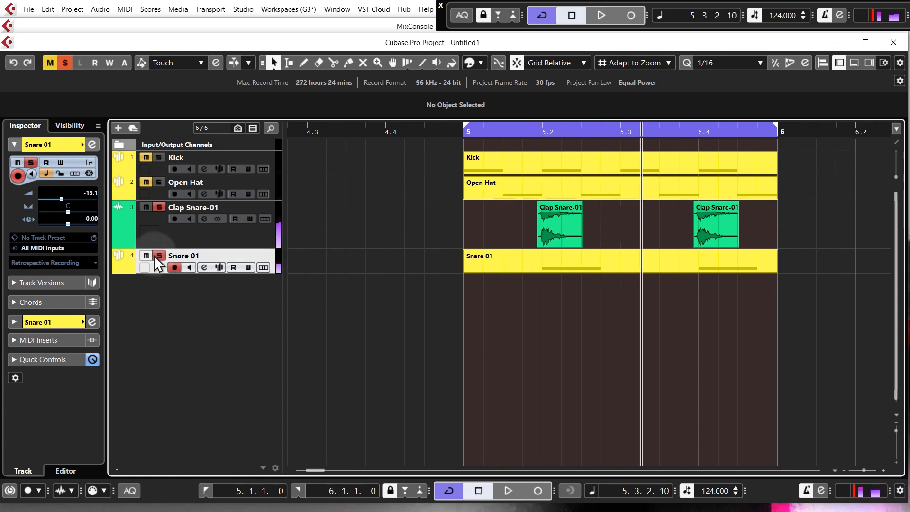
click(466, 132)
key(space)
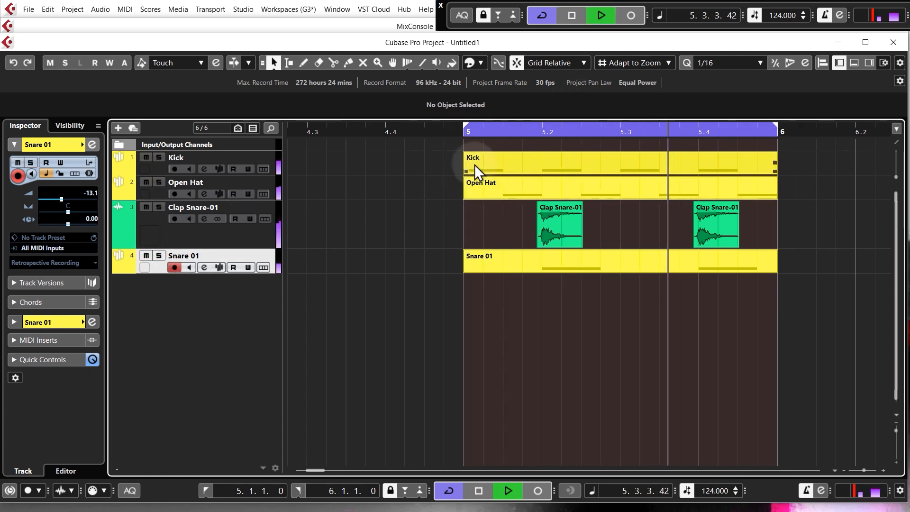
key(space)
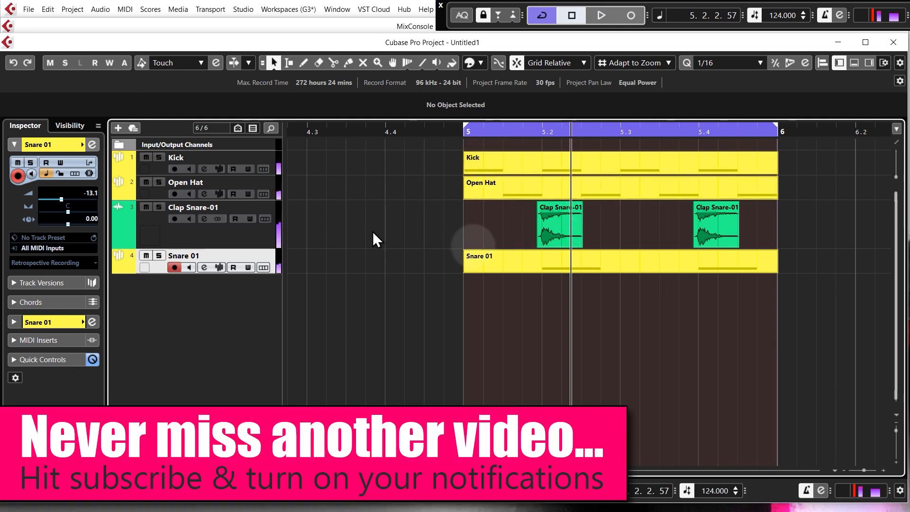
click(252, 237)
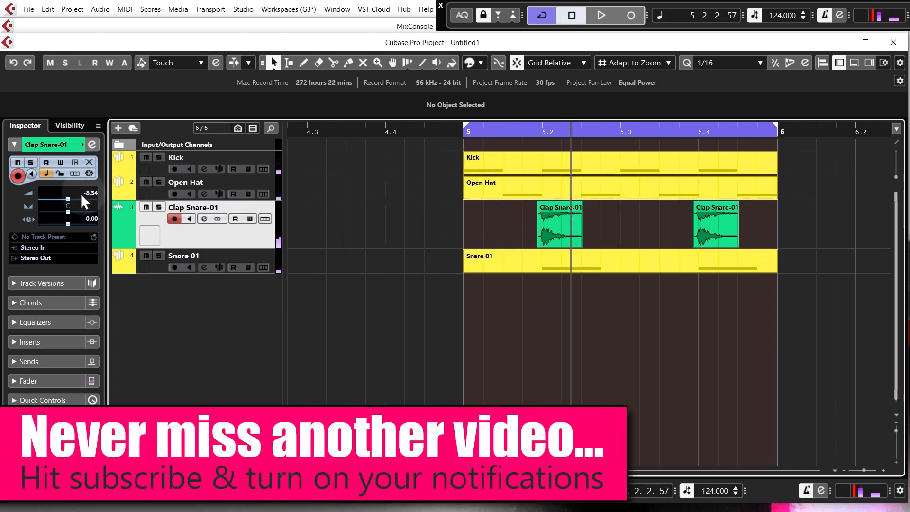
scroll(90, 195, down, 1)
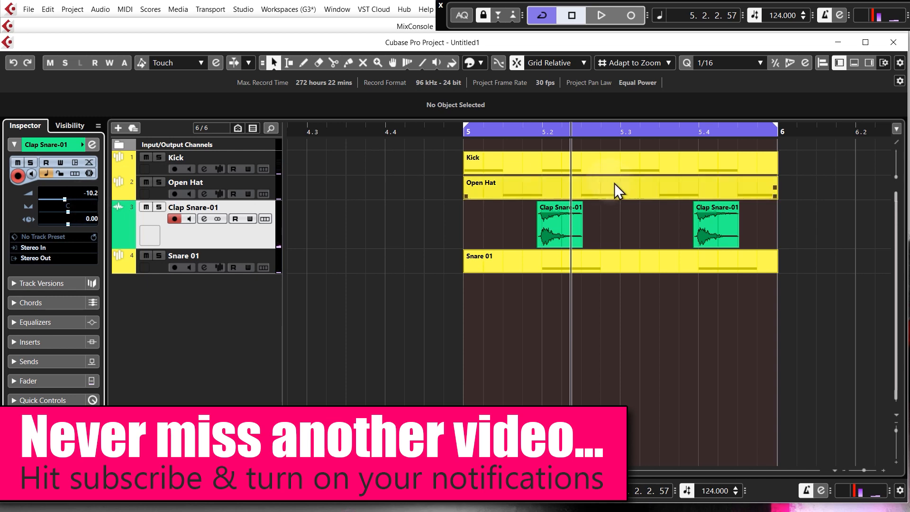
Examine the start of the Snare 01 sample's waveform at high magnification in the Sampler Control.
click(252, 255)
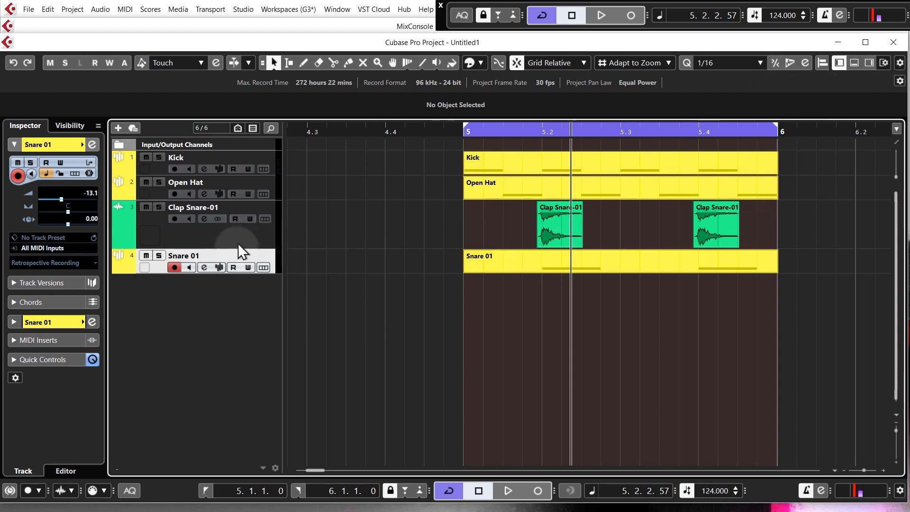
click(854, 64)
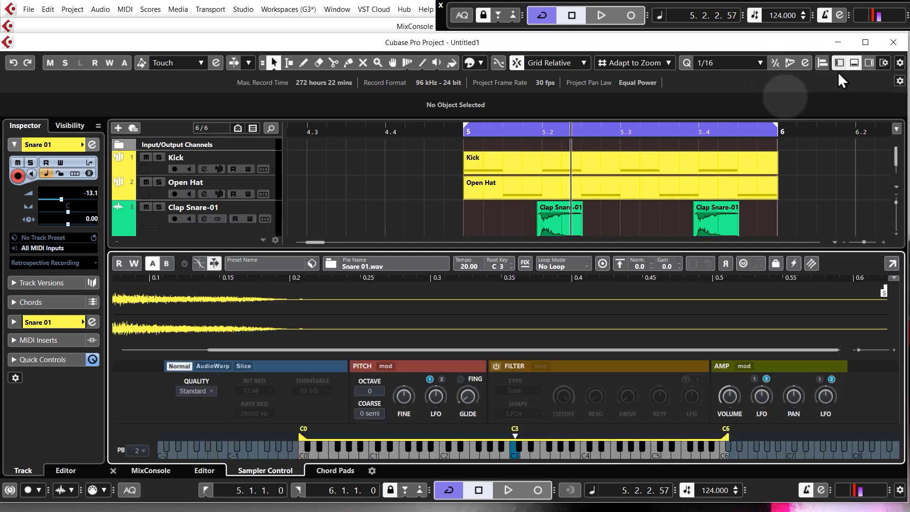
drag(329, 249, 337, 114)
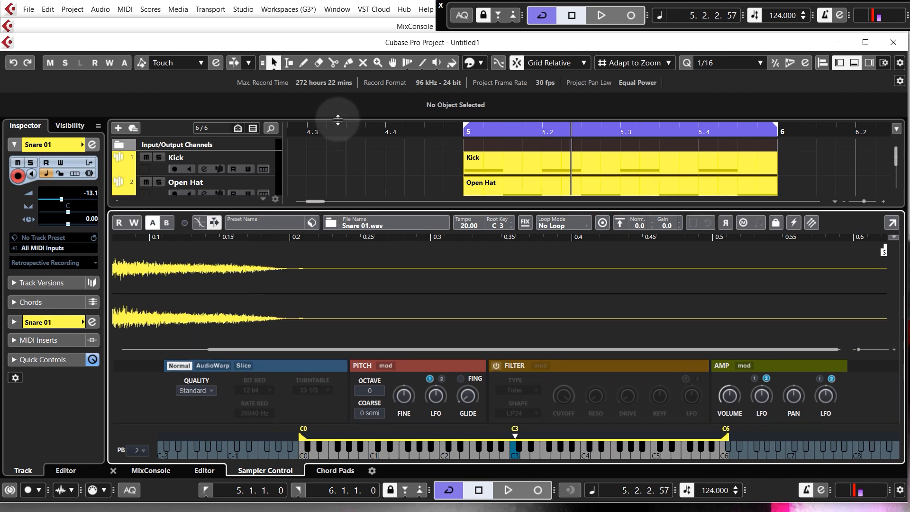
drag(795, 351, 108, 262)
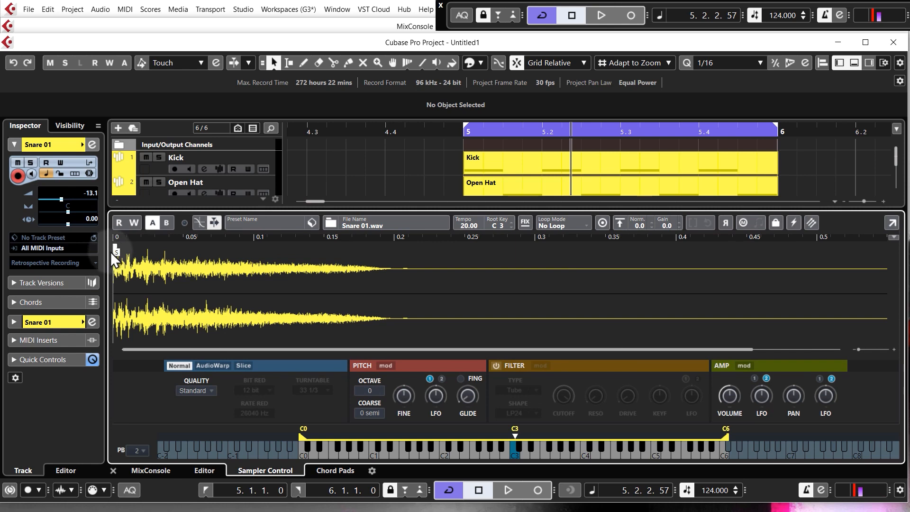
scroll(114, 282, up, 8)
scroll(114, 282, up, 5)
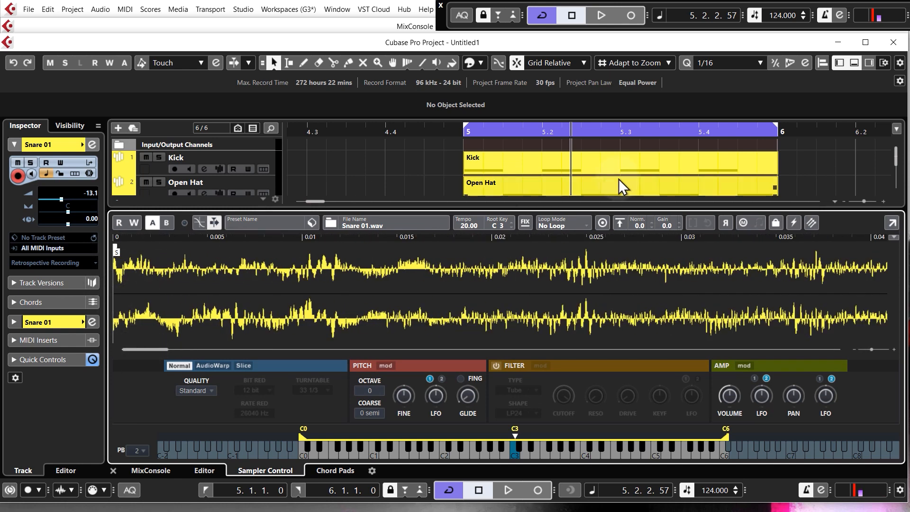
click(854, 62)
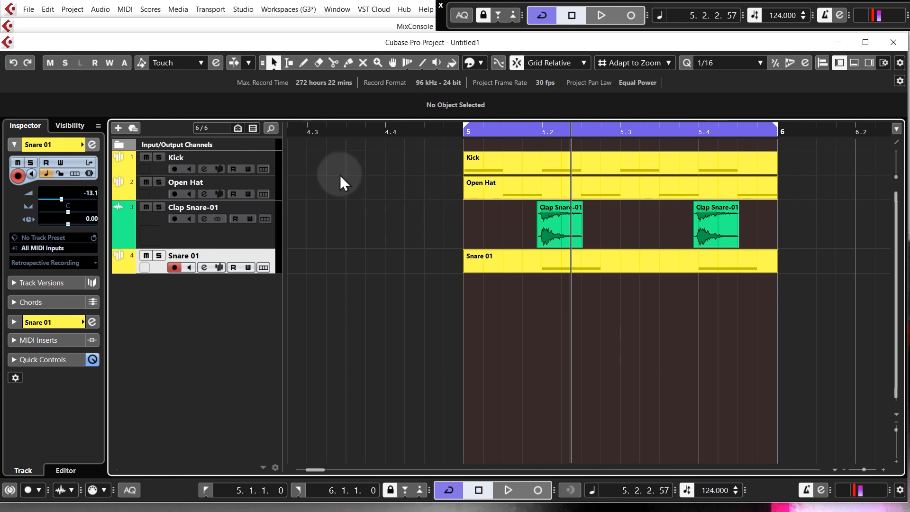
Select the Kick track and play the complete drum loop from bar 5.
click(273, 157)
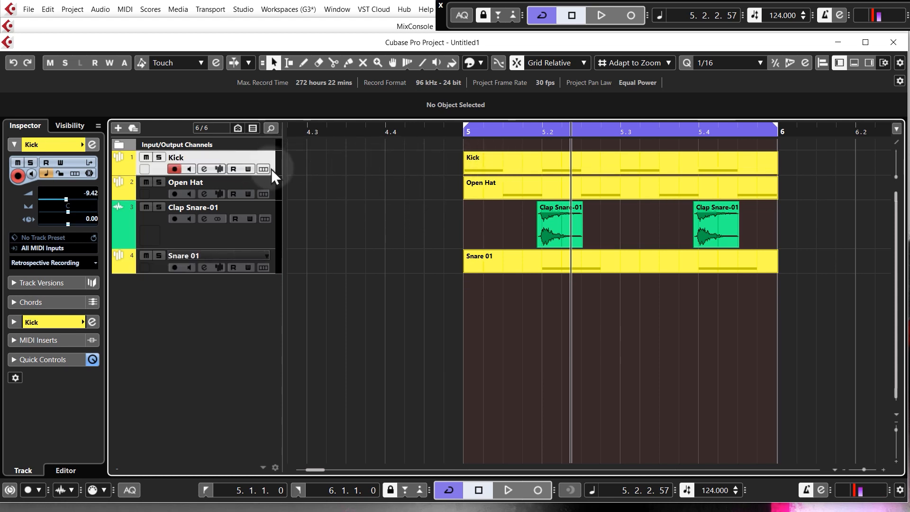
click(463, 138)
key(space)
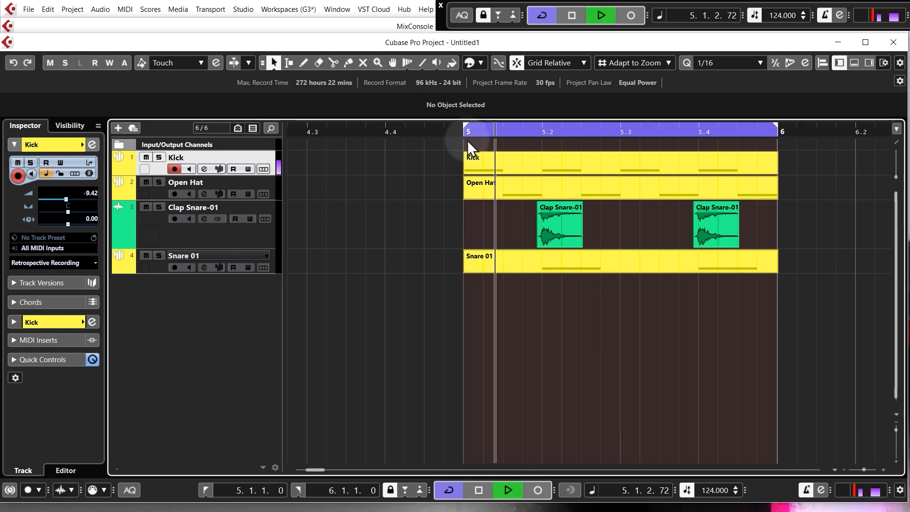
key(space)
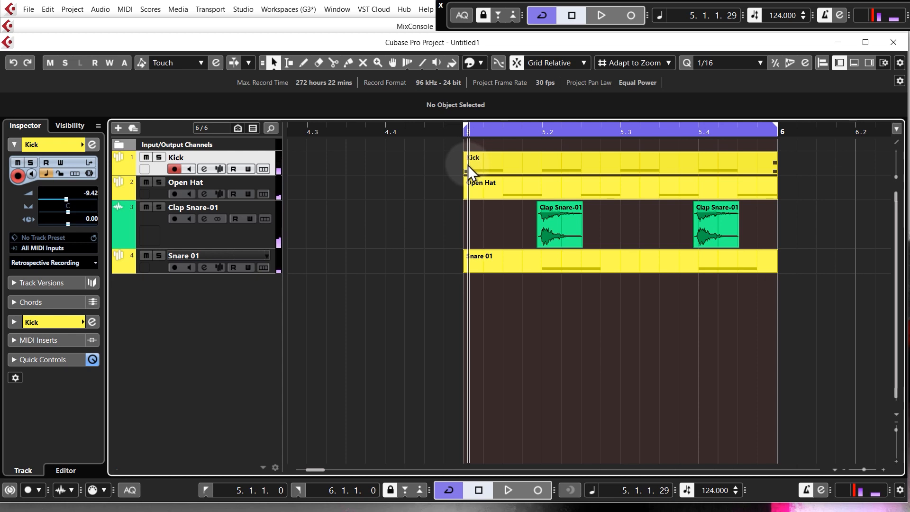
Solo the Kick track and listen to it on its own from bar 5.
click(159, 157)
key(space)
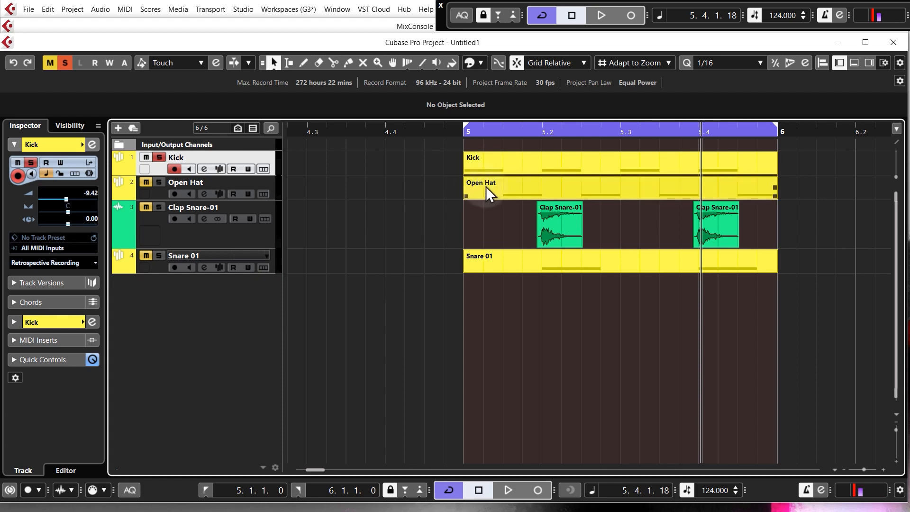
click(464, 133)
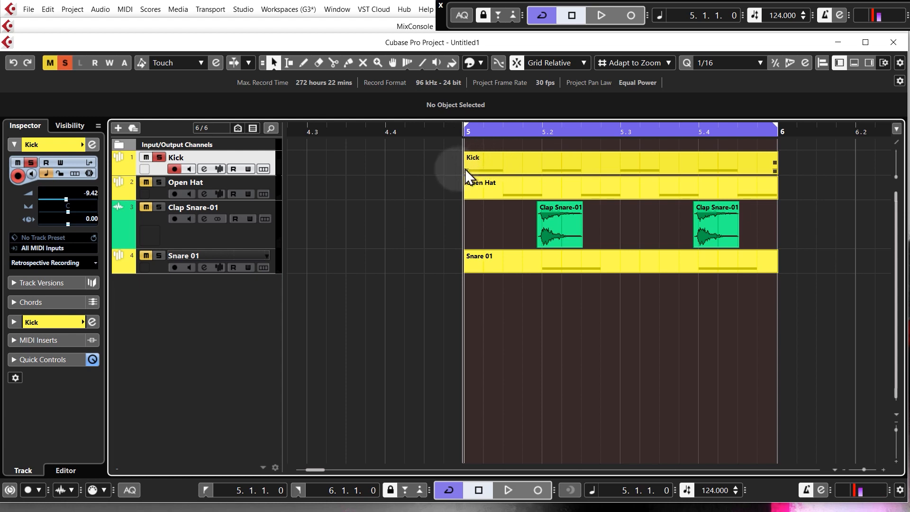
key(space)
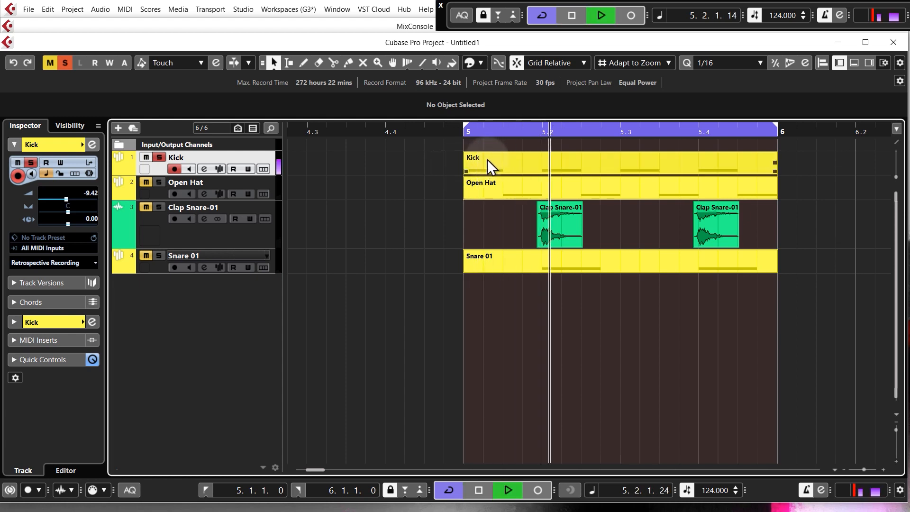
key(space)
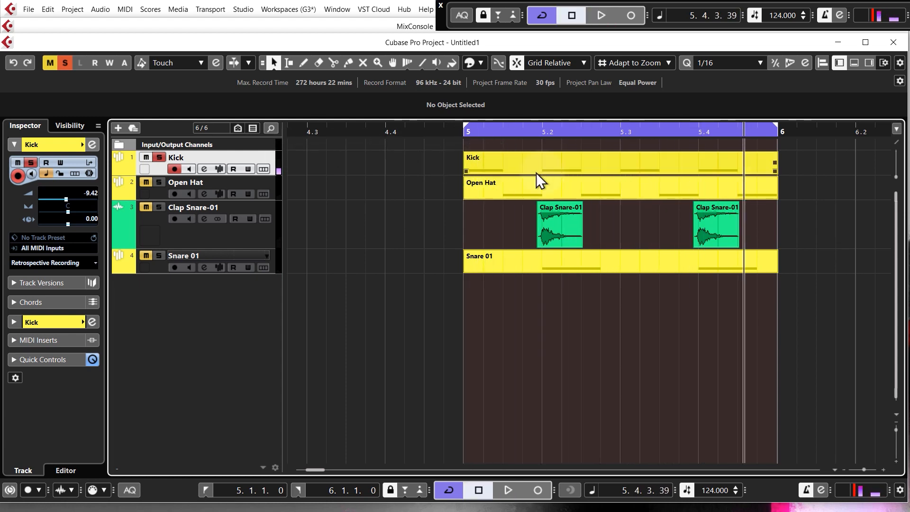
Duplicate the Kick track and rename the copy Kick Layer.
right_click(260, 158)
click(300, 194)
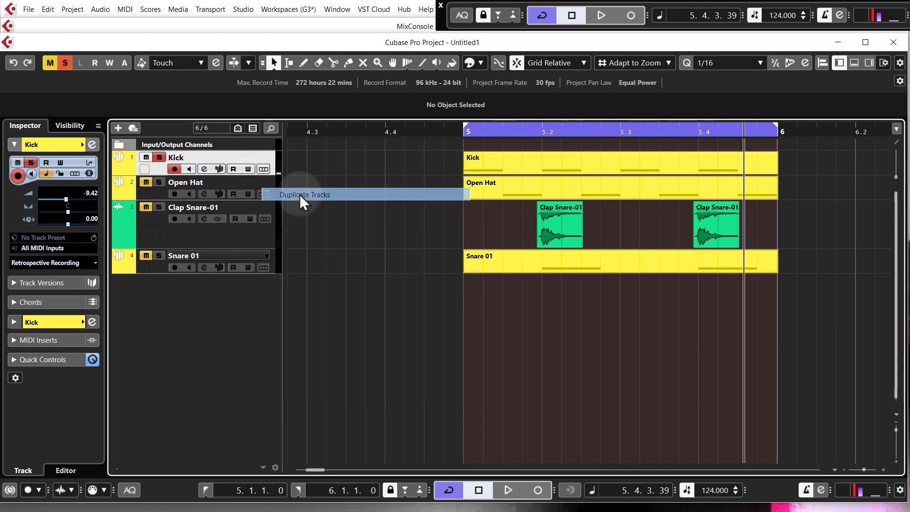
double_click(189, 181)
drag(204, 182, 189, 182)
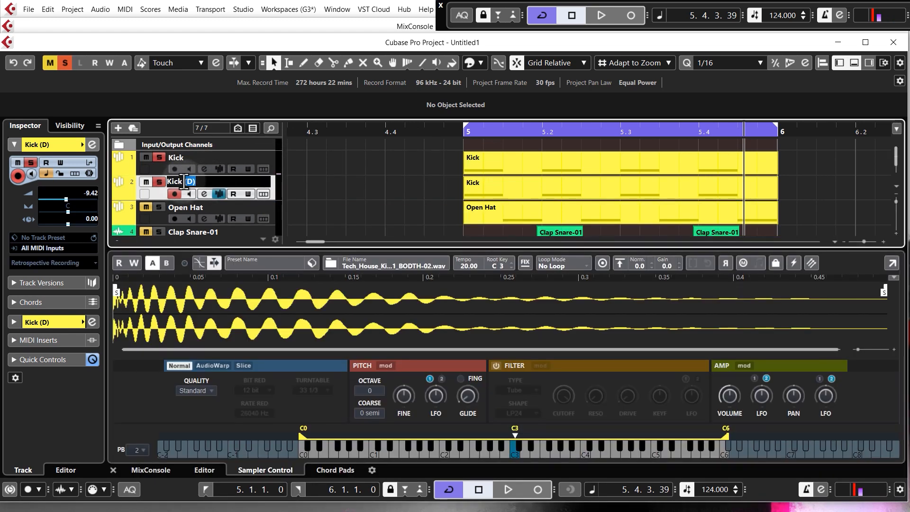
text(Layer)
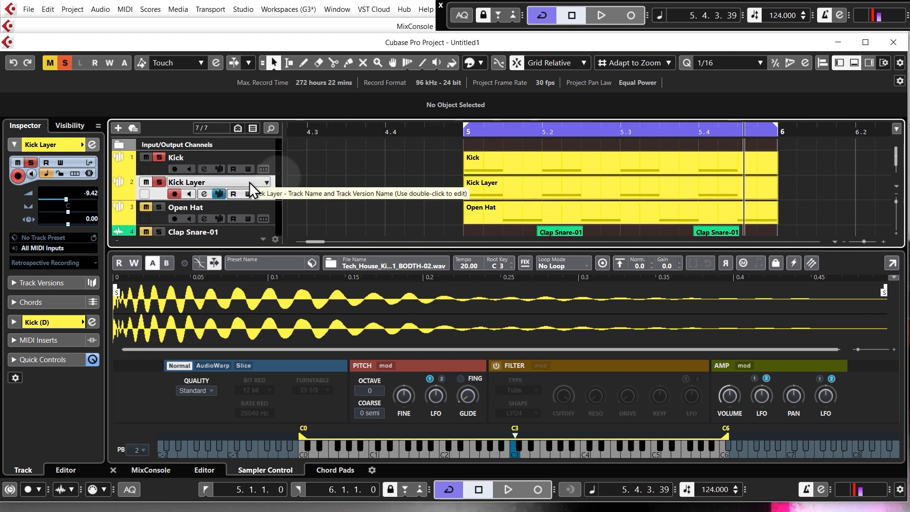
Replace the Kick Layer sampler's sound with the Kick Top Layer sample and preview it, restoring the full arrangement view.
click(868, 62)
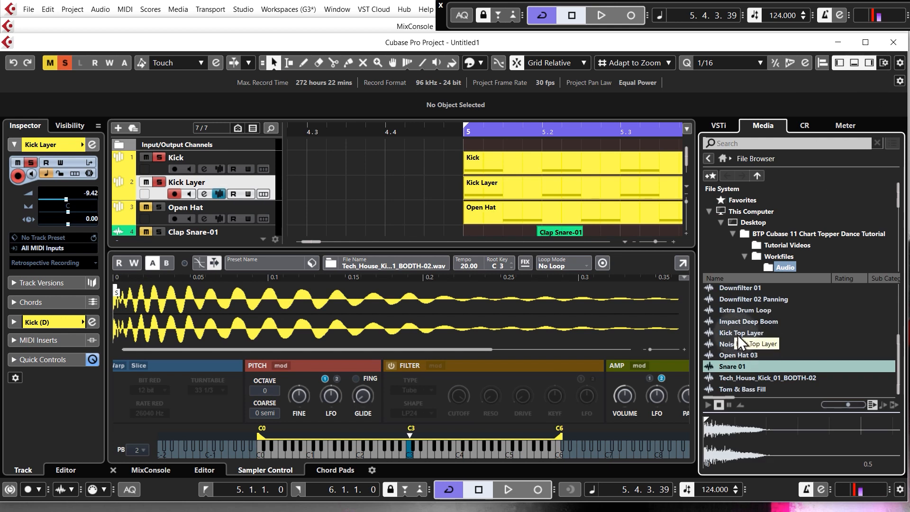
drag(738, 334, 471, 318)
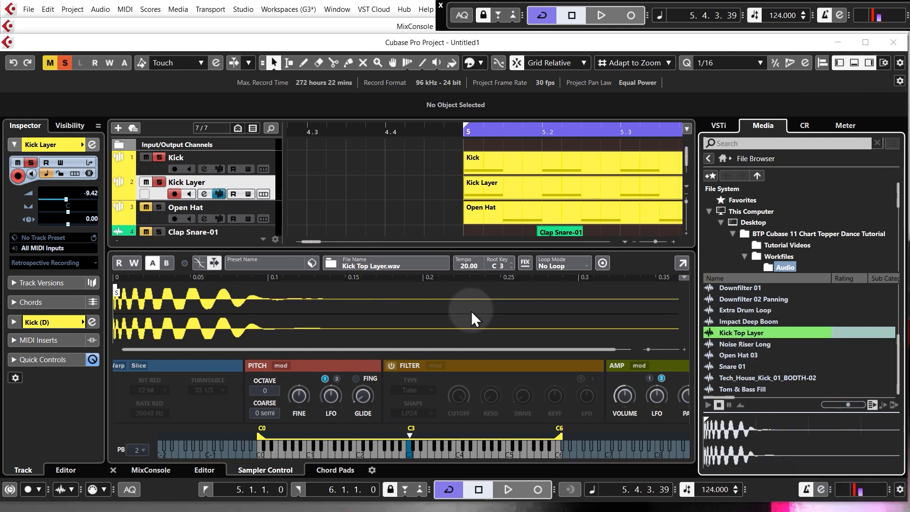
click(708, 405)
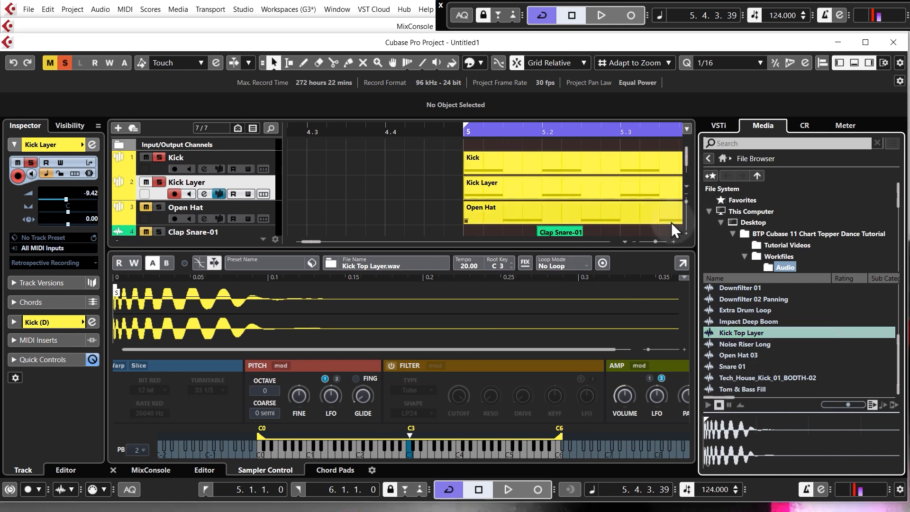
click(854, 62)
click(869, 63)
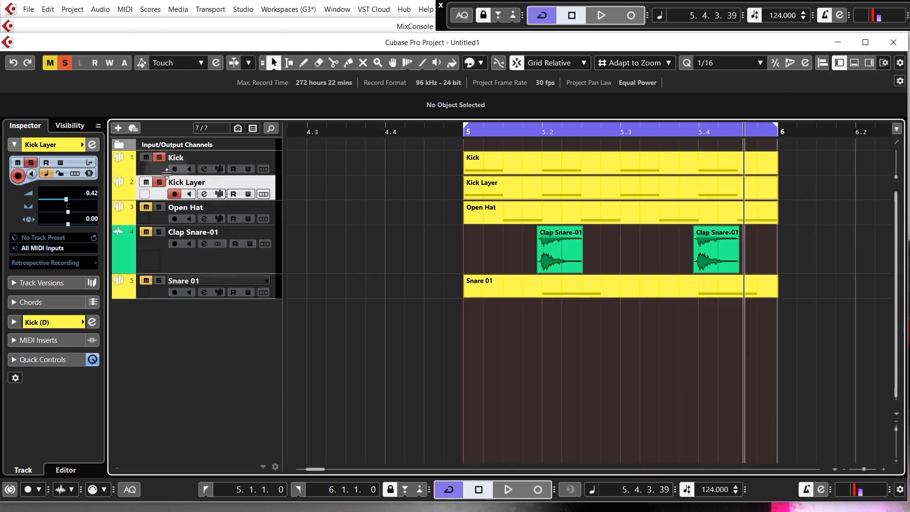
key(space)
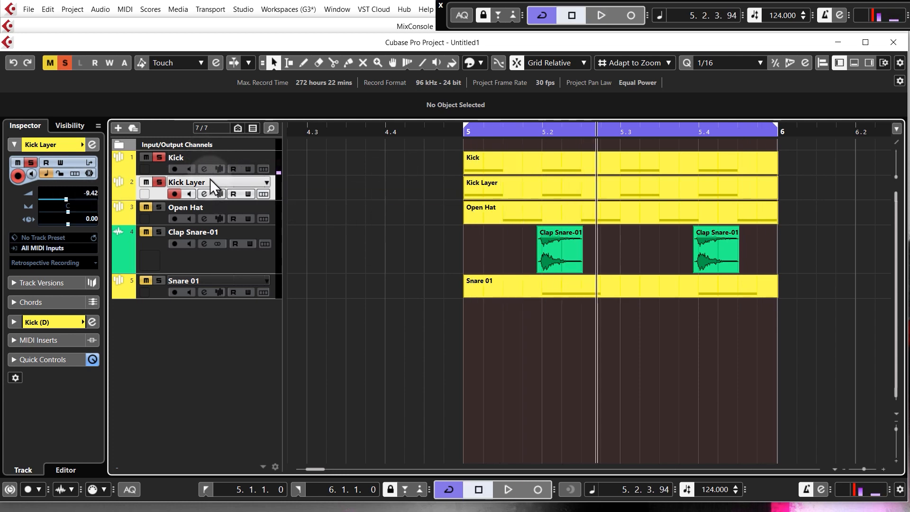
click(203, 195)
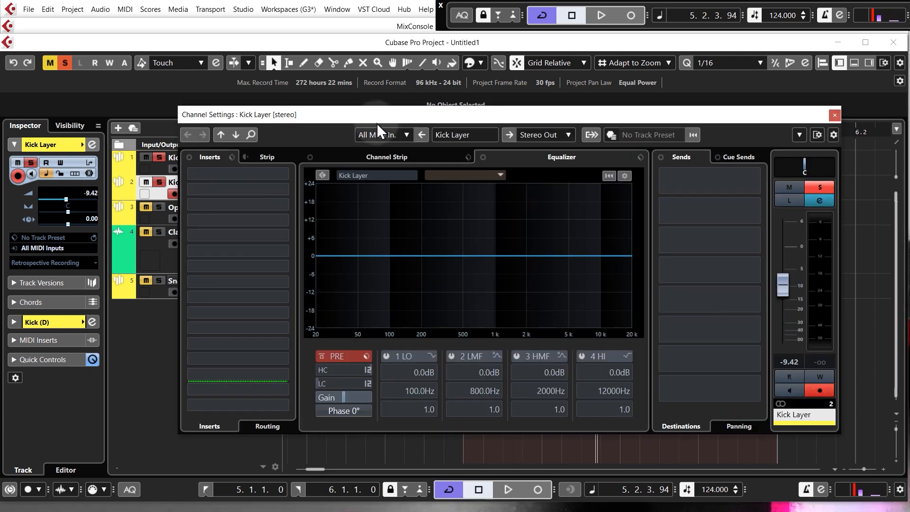
drag(377, 116, 401, 138)
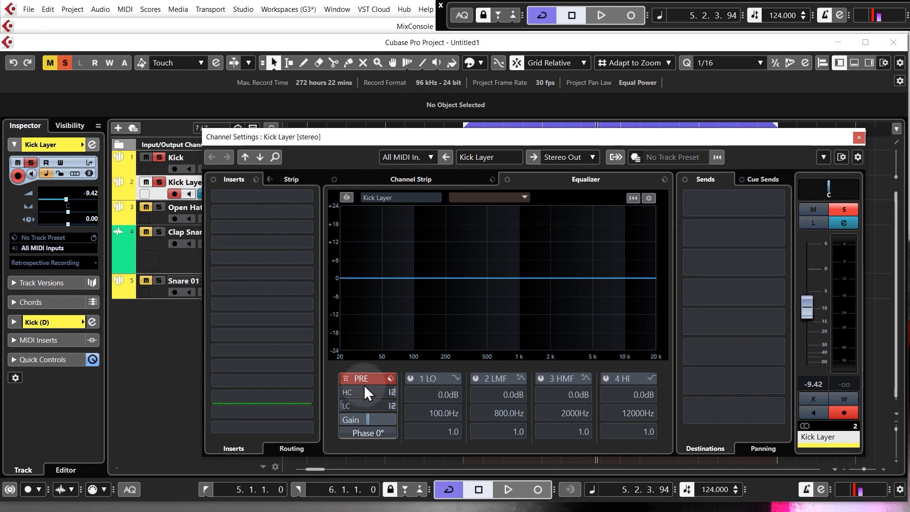
click(391, 406)
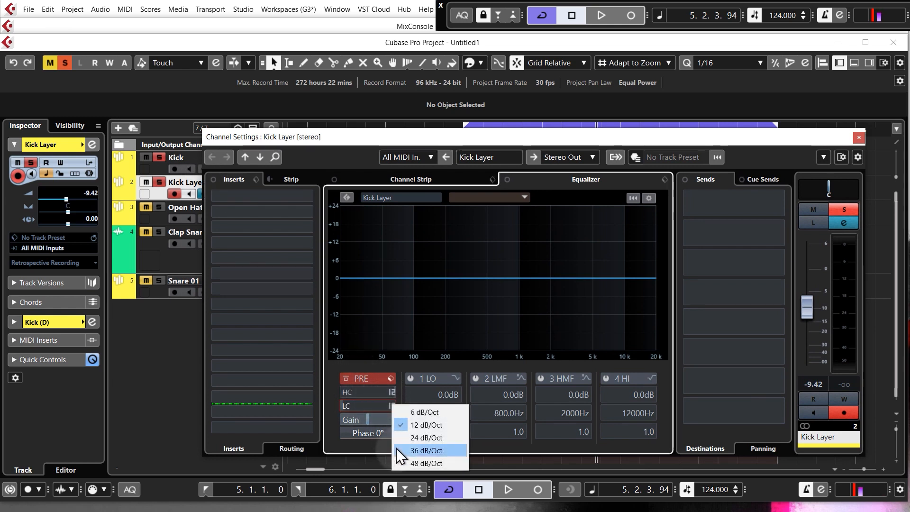
click(406, 461)
drag(379, 408, 387, 310)
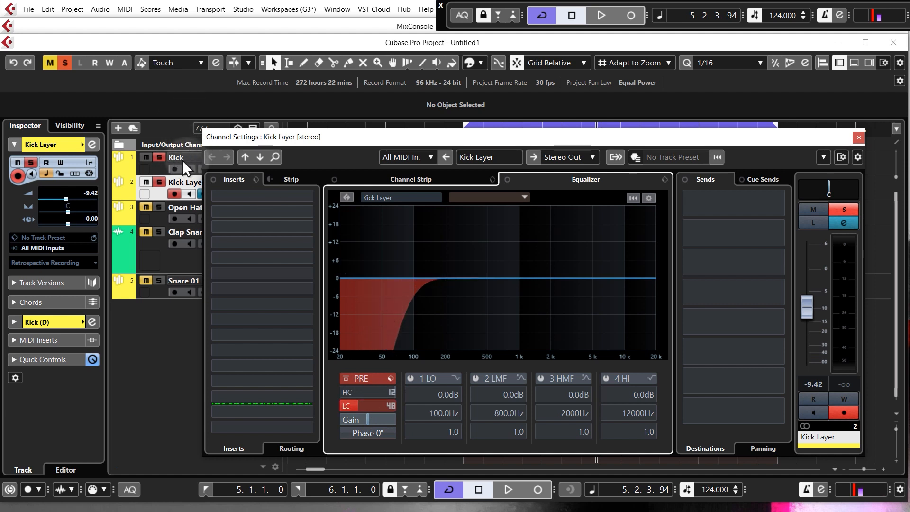
Compare the layered kicks during playback with Kick Layer's low cut bypassed and re-enabled.
key(space)
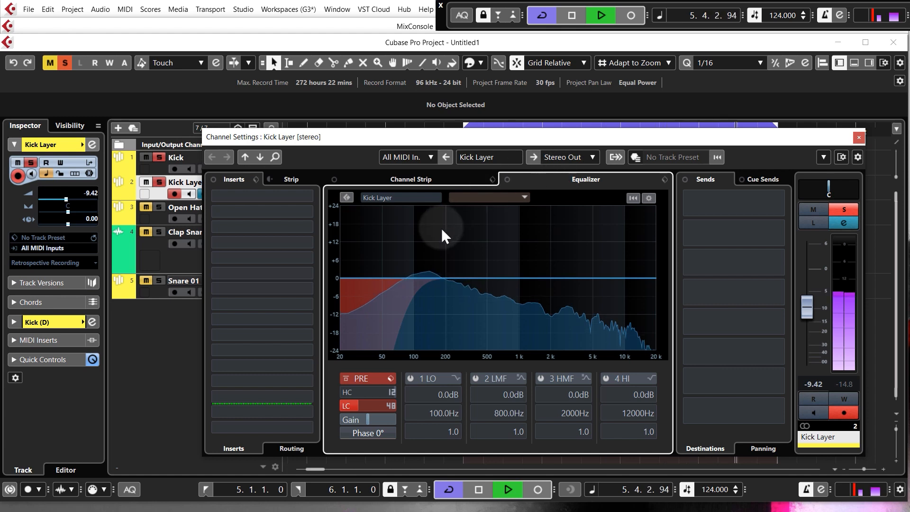
click(346, 406)
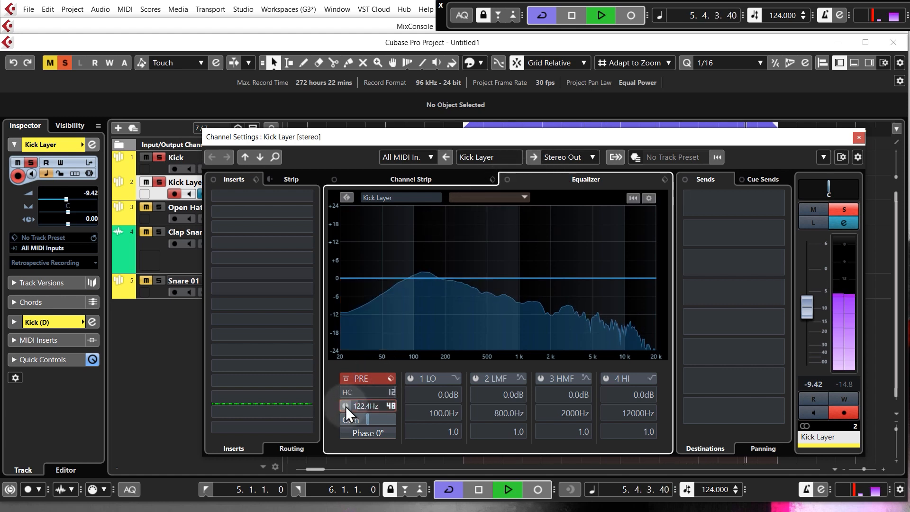
click(345, 405)
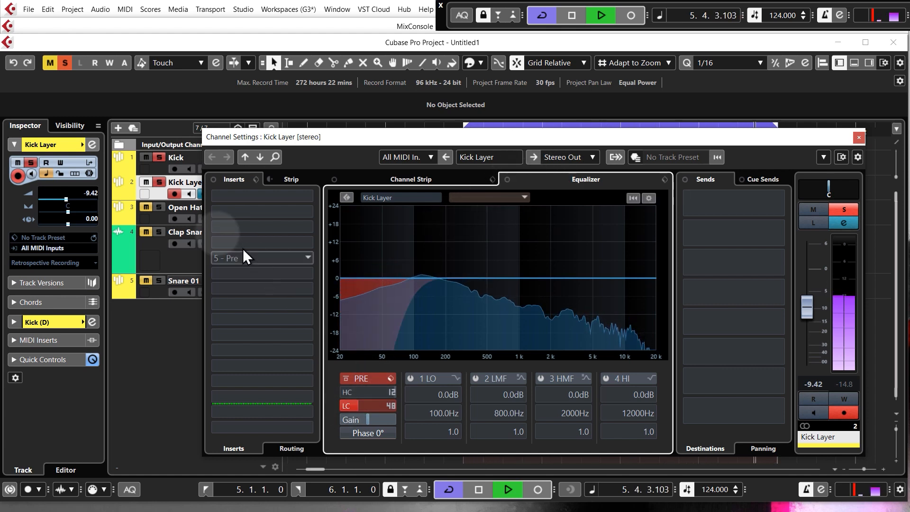
key(space)
Unsolo the original Kick track and raise Kick Layer's low-cut frequency while listening to the layer alone.
click(159, 156)
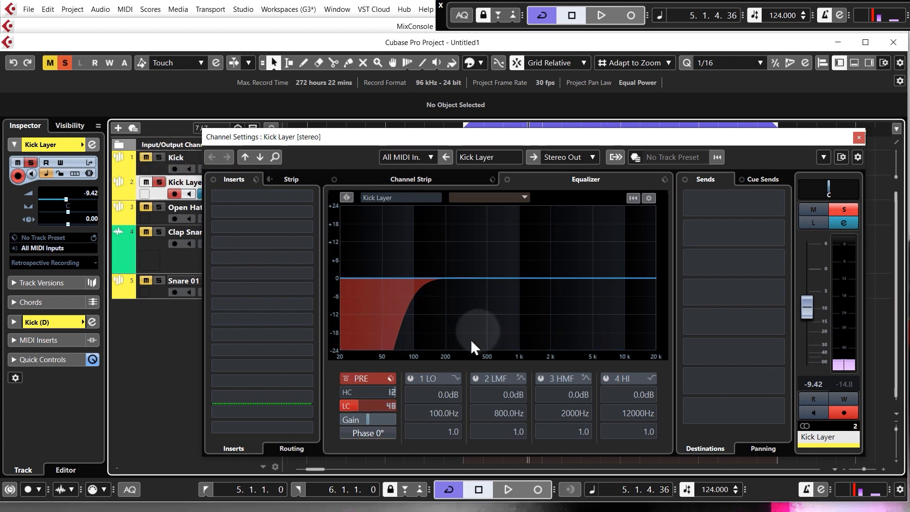
key(space)
drag(371, 410, 372, 377)
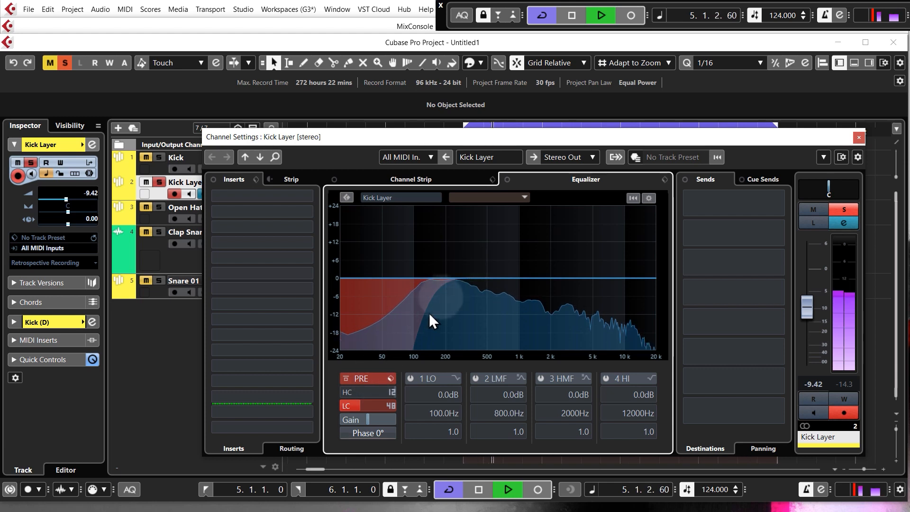
Fine-tune Kick Layer's low cut to about 197.3 Hz while listening to the layer alone.
key(space)
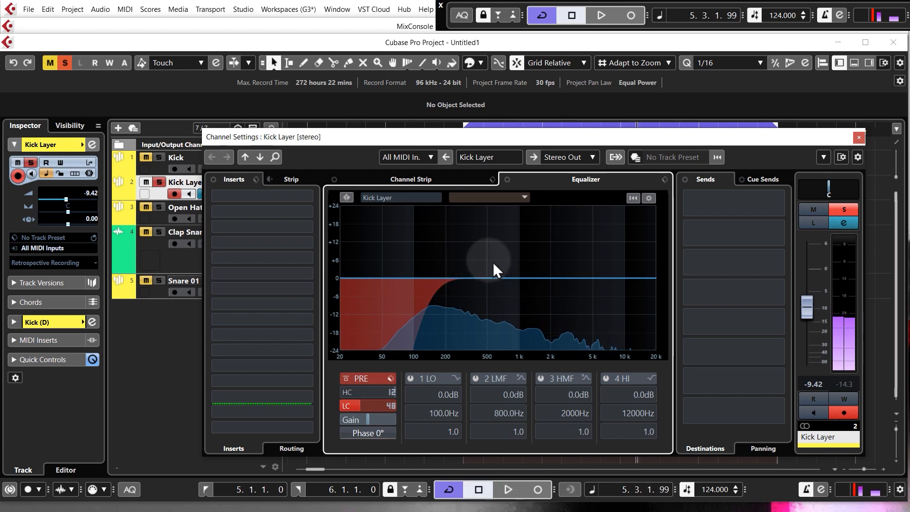
key(space)
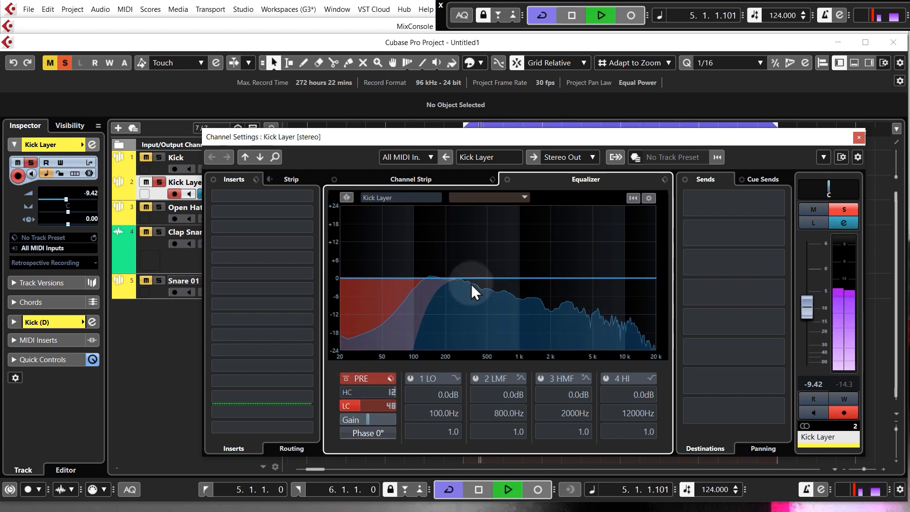
drag(378, 403, 380, 393)
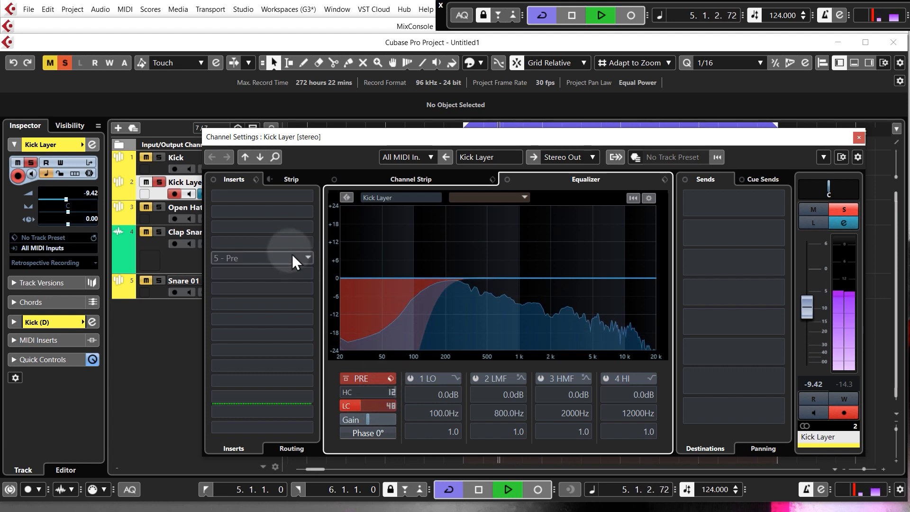
drag(382, 402, 383, 408)
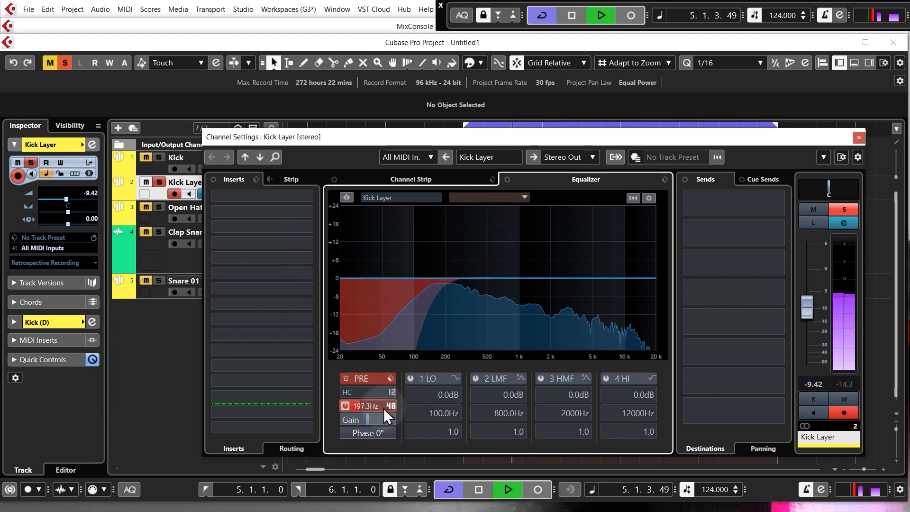
key(space)
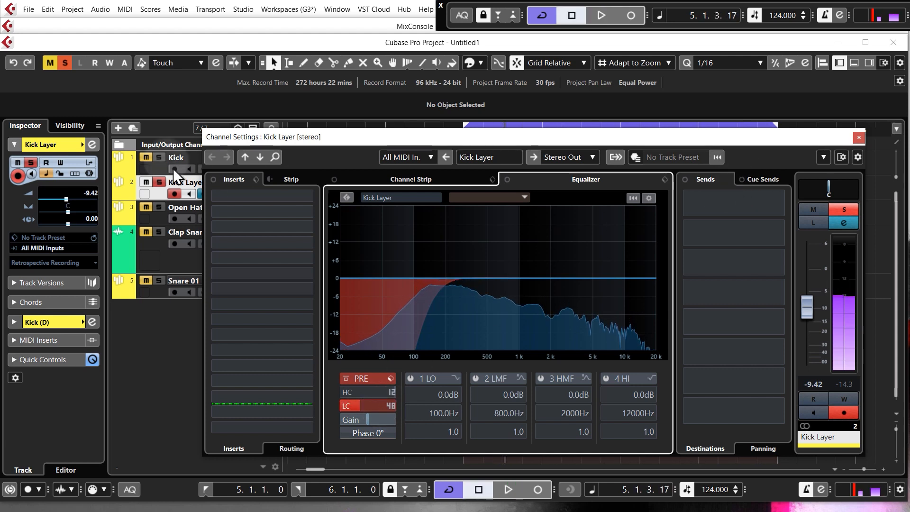
Solo Kick alongside Kick Layer, compare the blend during playback, and lower Kick Layer's level to about -11.9 dB.
click(160, 157)
key(space)
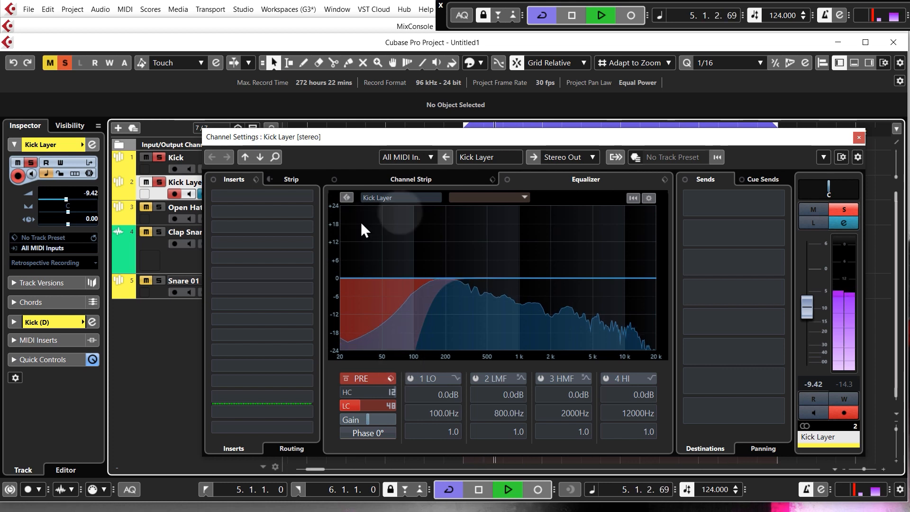
click(843, 209)
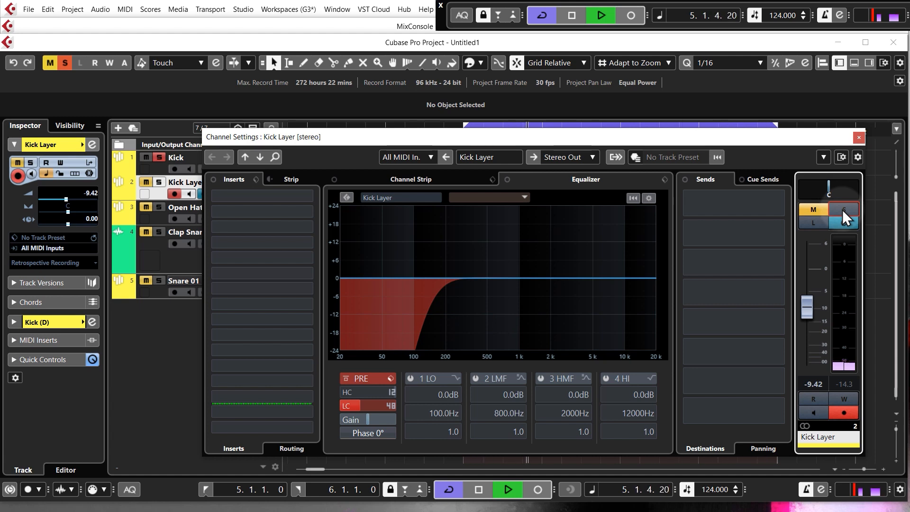
click(843, 209)
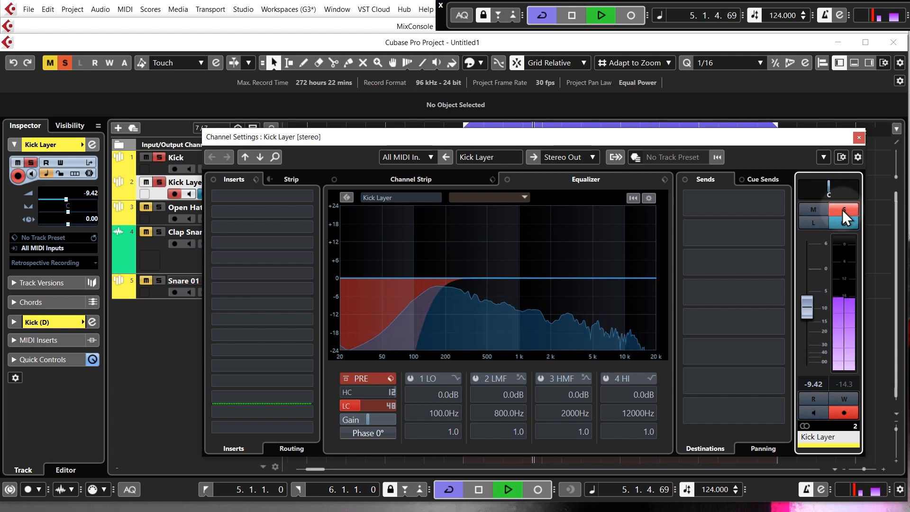
drag(807, 306, 808, 312)
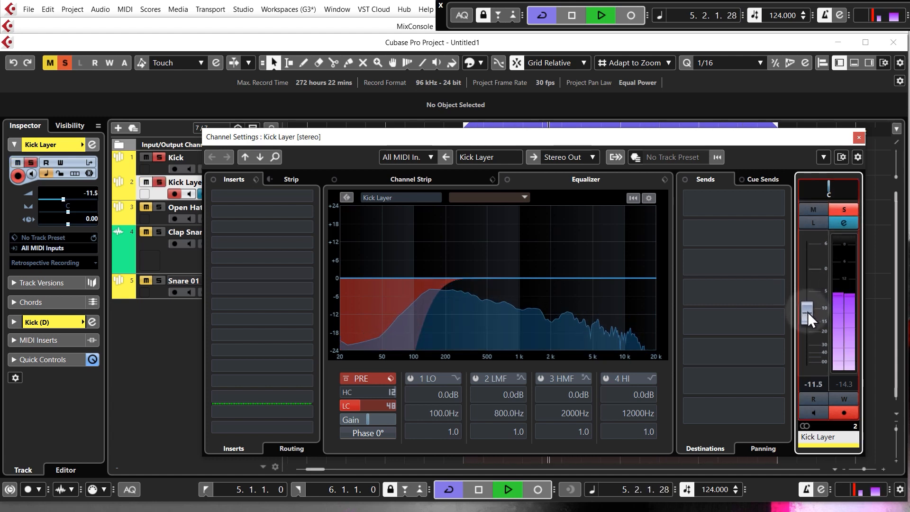
key(space)
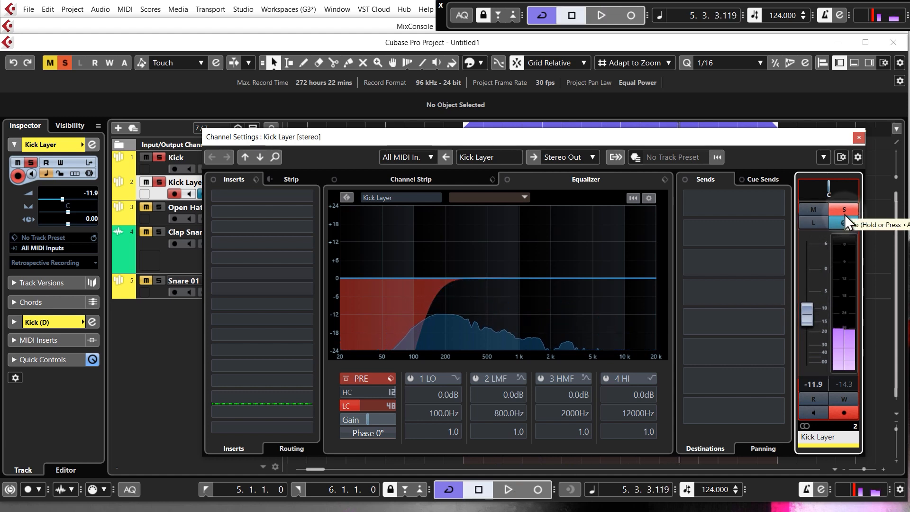
Compare the kick with and without Kick Layer during playback and set Kick Layer's level to about -11.2 dB.
key(space)
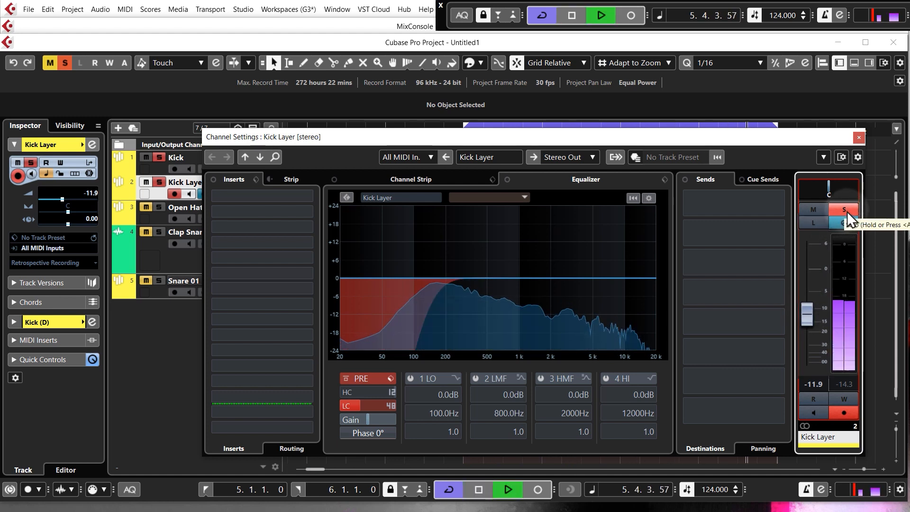
click(846, 211)
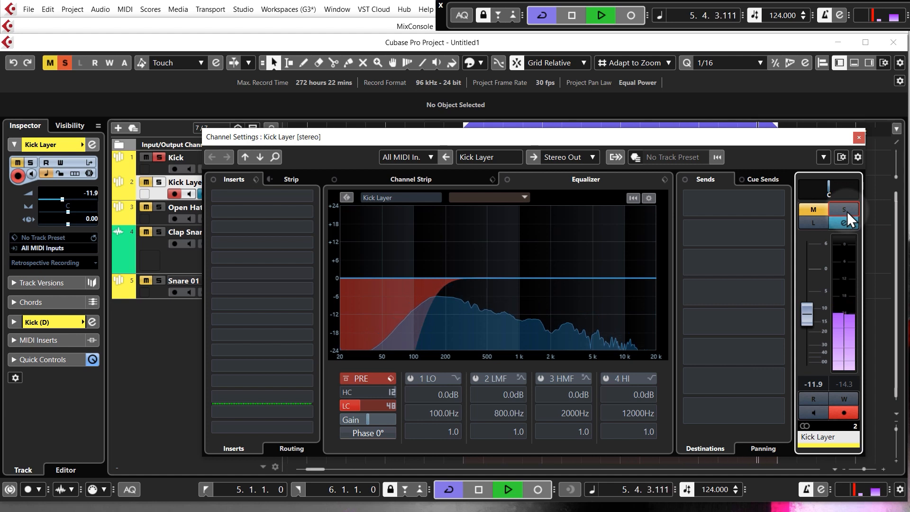
click(846, 212)
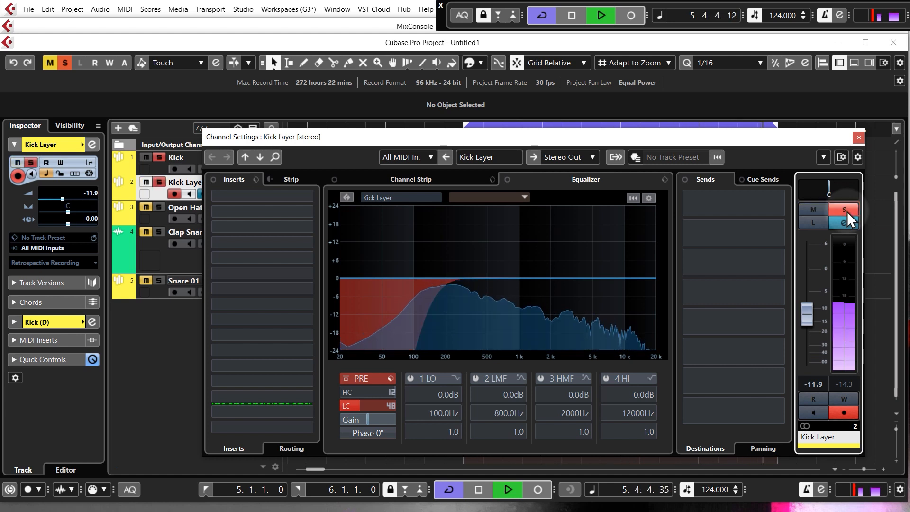
click(846, 211)
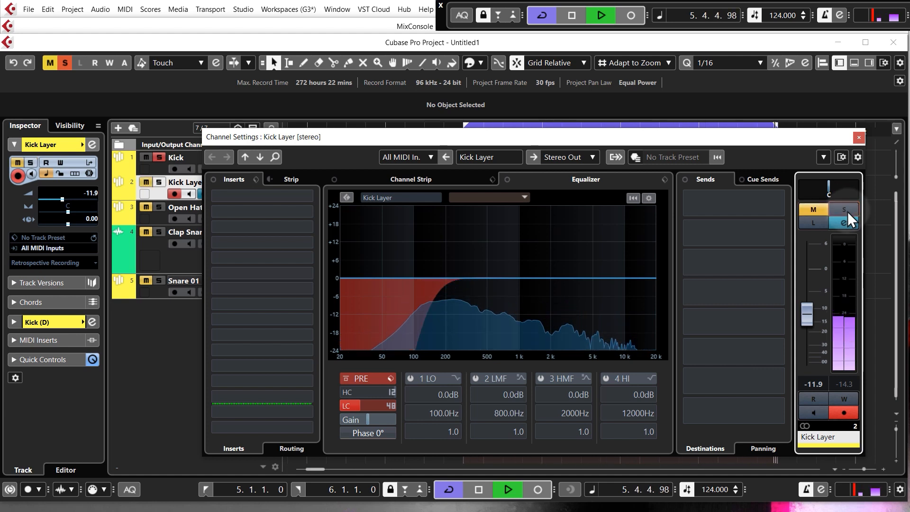
click(849, 211)
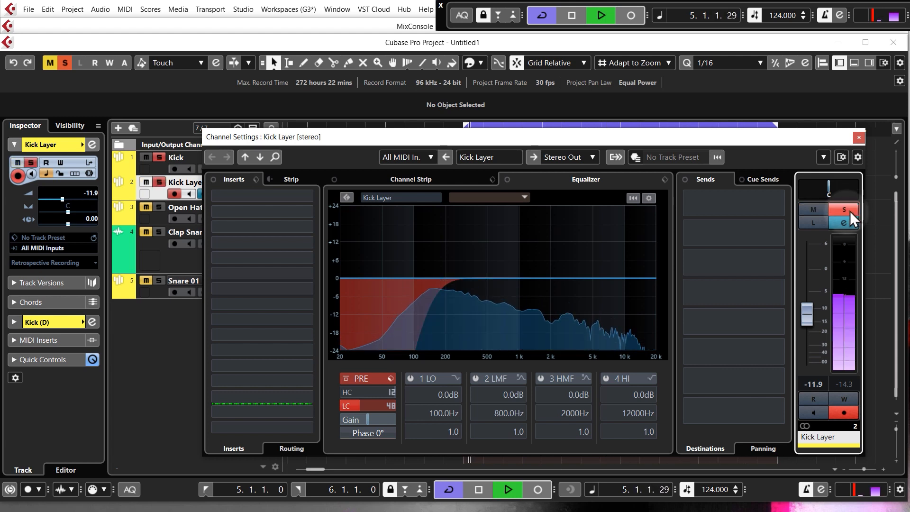
key(space)
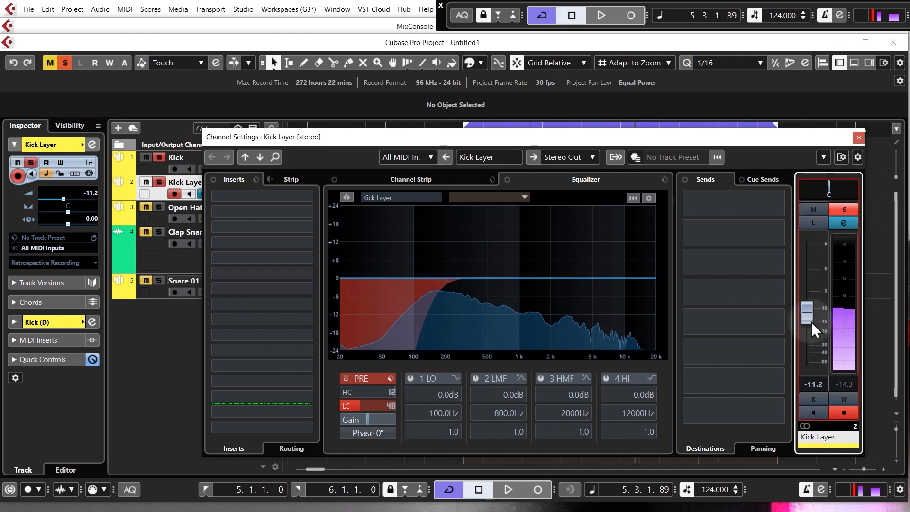
click(849, 210)
click(858, 138)
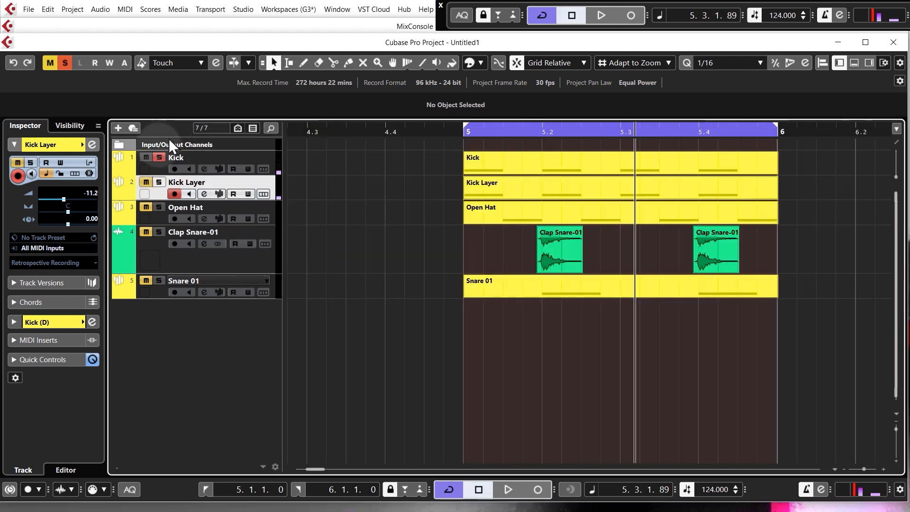
click(158, 157)
scroll(616, 209, down, 1)
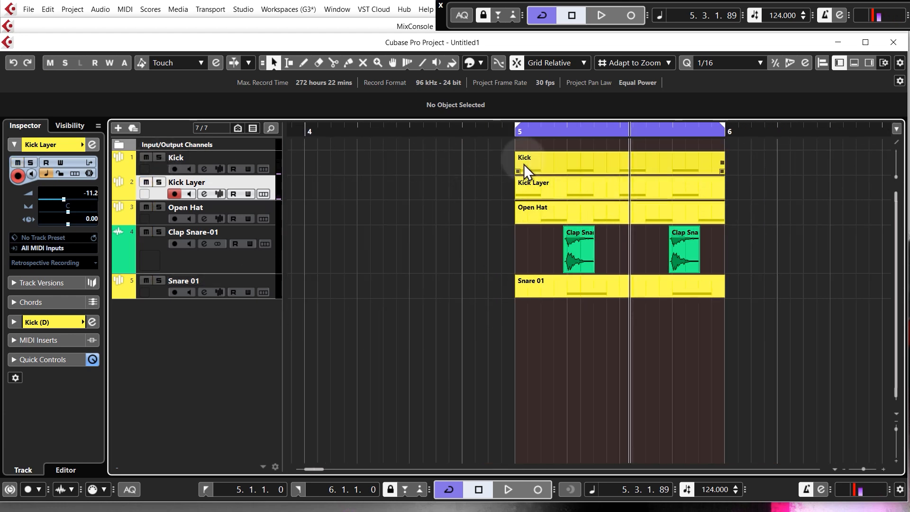
click(515, 133)
key(space)
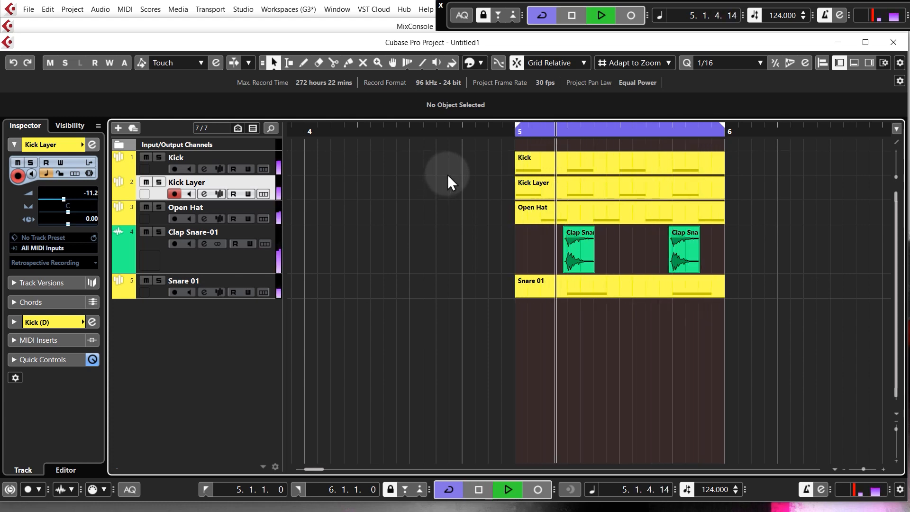
key(space)
Lower the Clap Snare-01 and Snare 01 levels together in the mixer, bringing the clap to -12.7 dB, and play the loop.
click(283, 264)
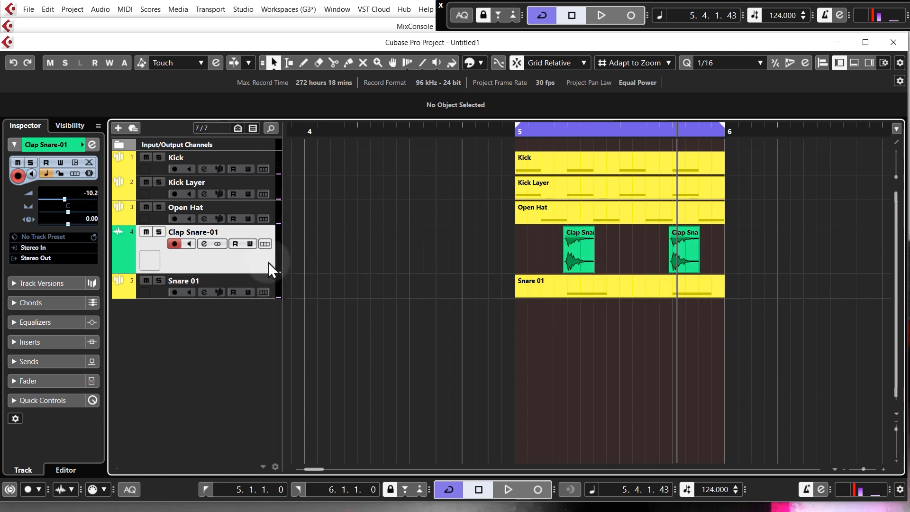
ctrl+click(272, 281)
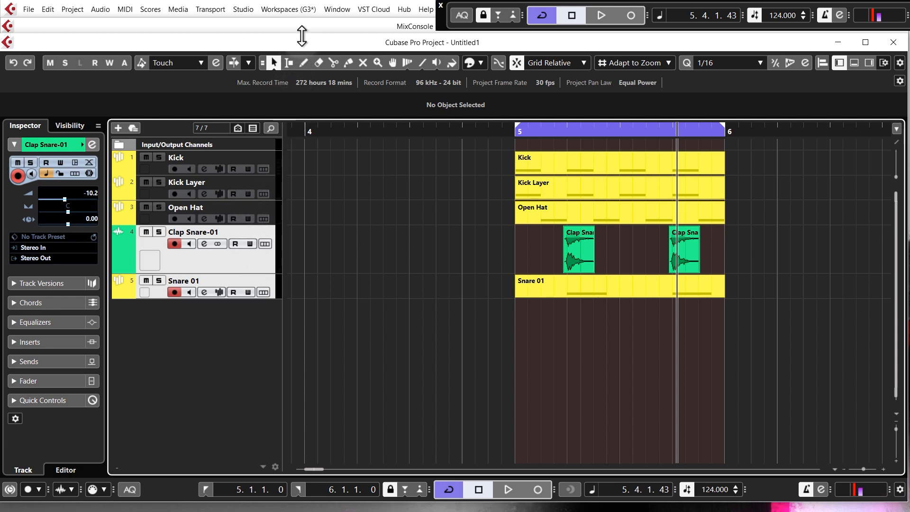
drag(302, 36, 353, 88)
click(677, 47)
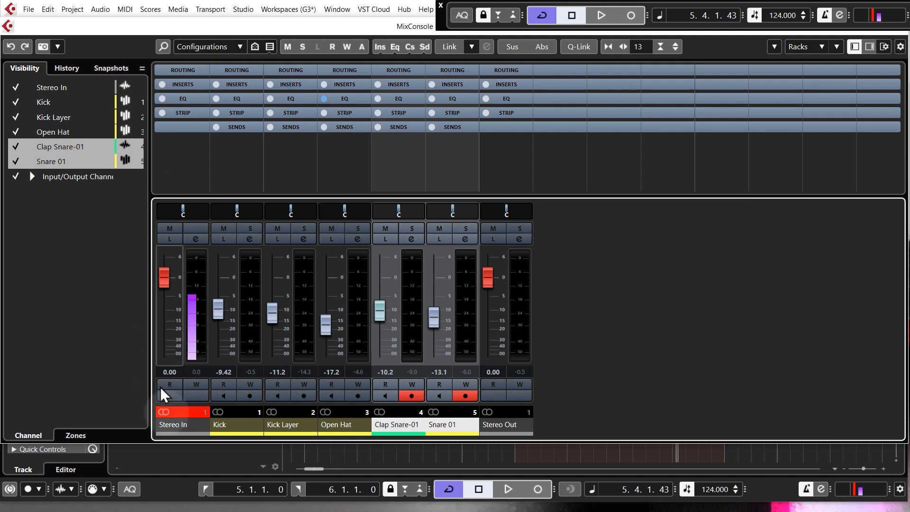
click(172, 458)
drag(231, 84, 235, 37)
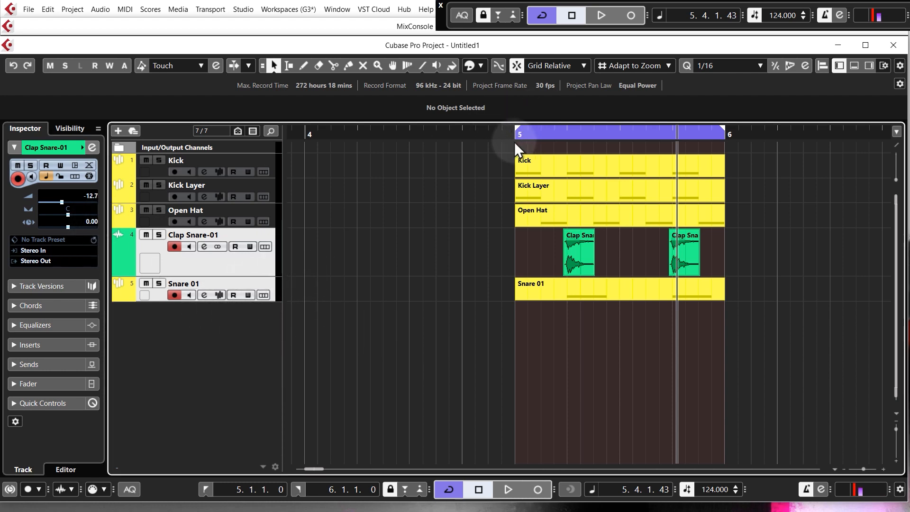
key(space)
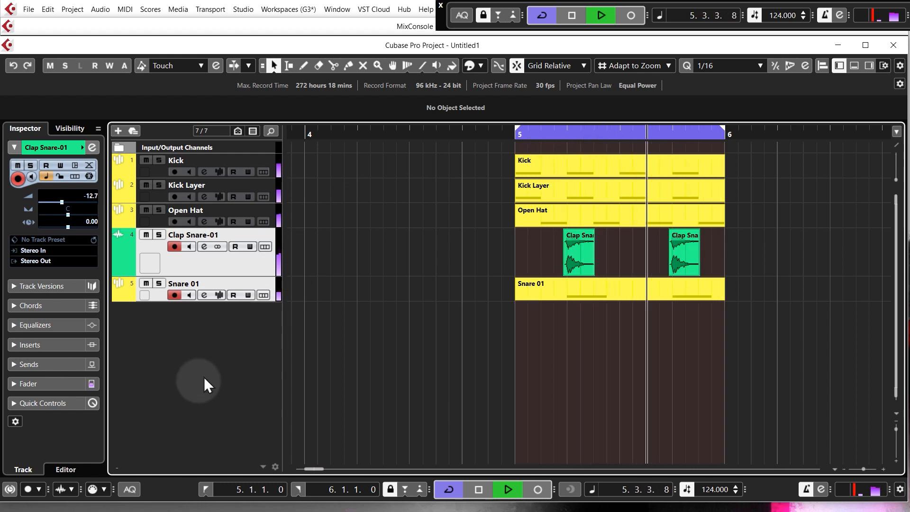
key(space)
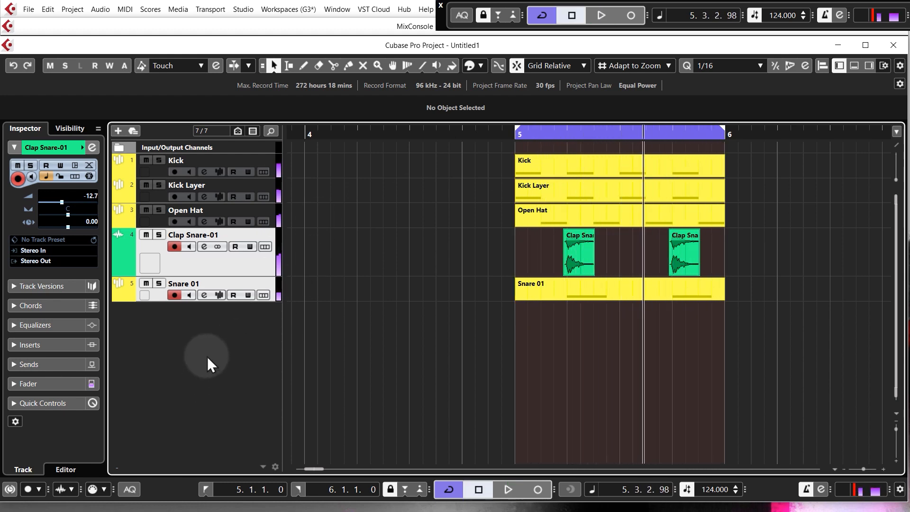
Duplicate all drum events three times to fill bars 5 to 8 and extend the loop range to bar 9.
click(258, 269)
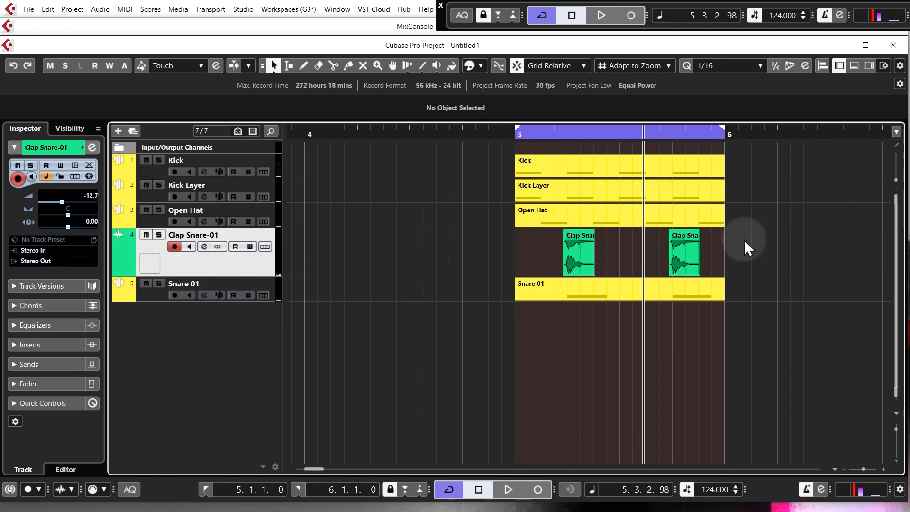
scroll(493, 244, down, 2)
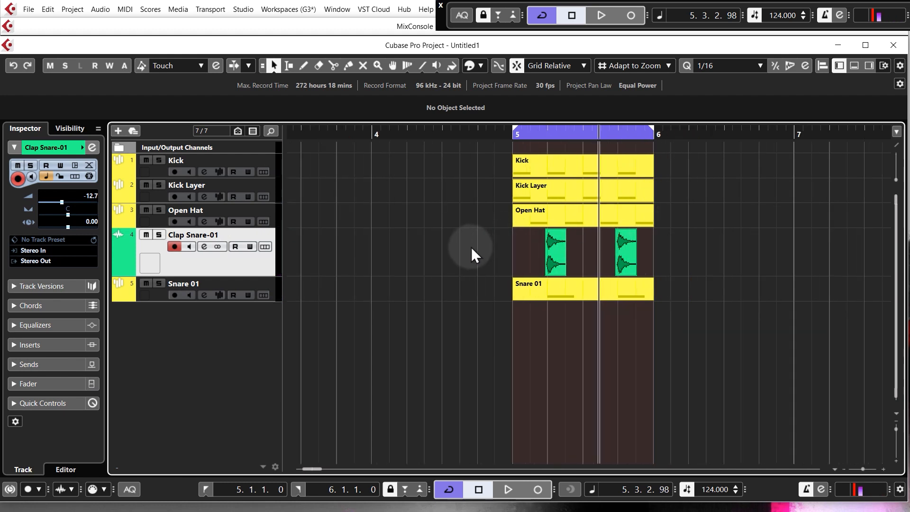
scroll(625, 294, down, 1)
drag(804, 378, 420, 165)
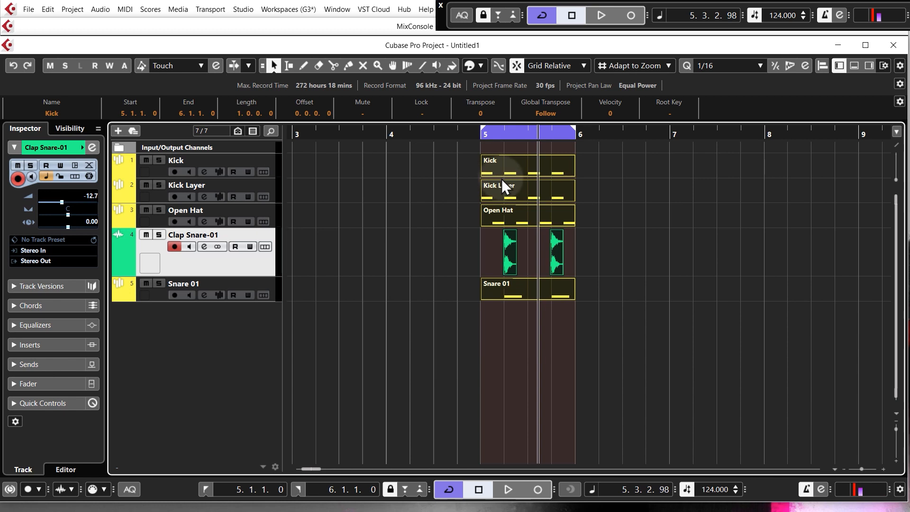
key(ctrl+d)
key(ctrl+d)
key(ctrl+d)
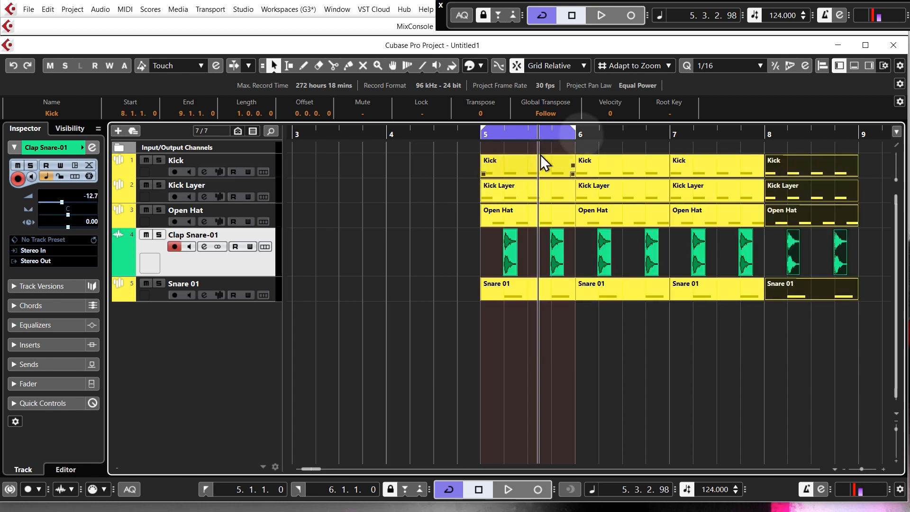
drag(575, 134, 858, 137)
click(368, 300)
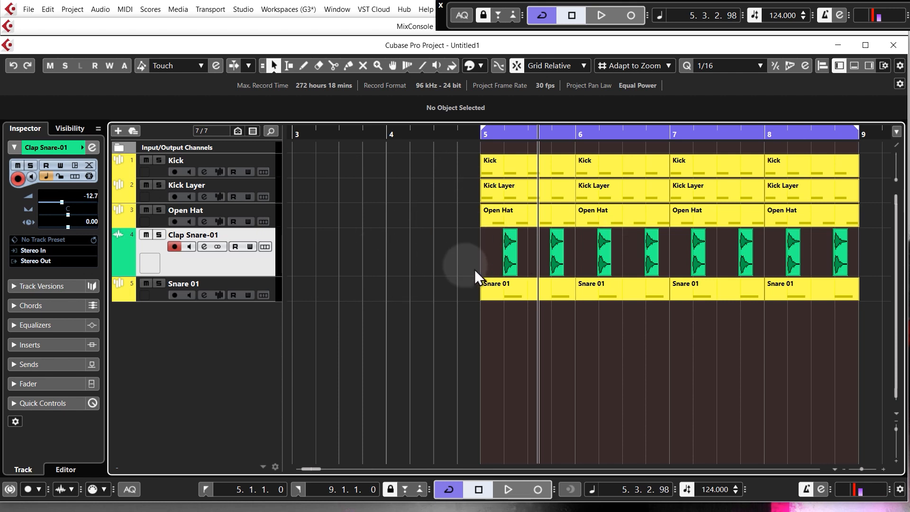